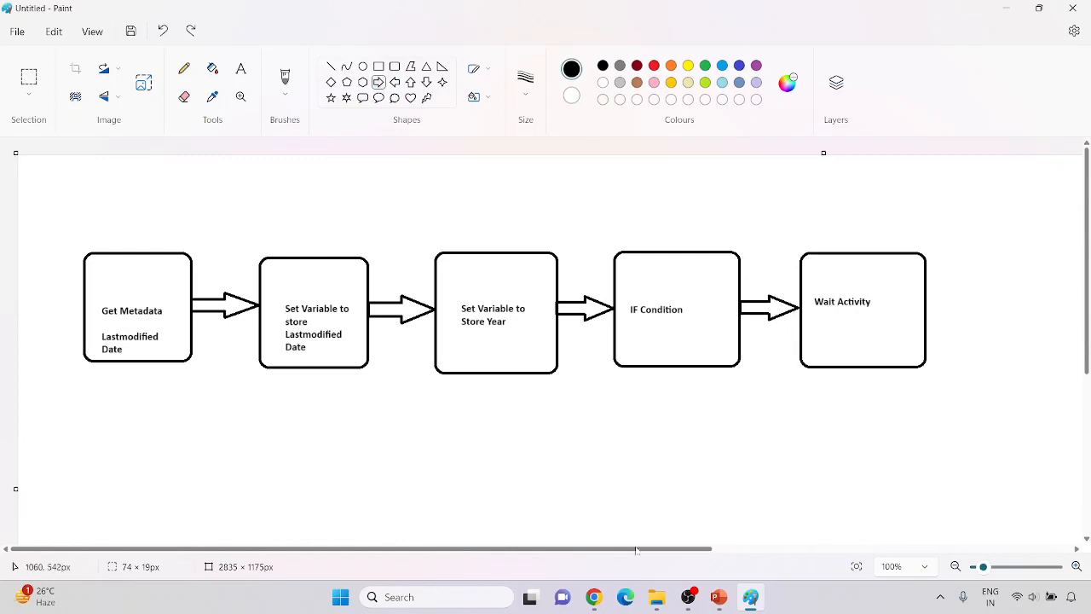
- Switch to the Azure Data Factory studio in Chrome and create a new pipeline
click(594, 596)
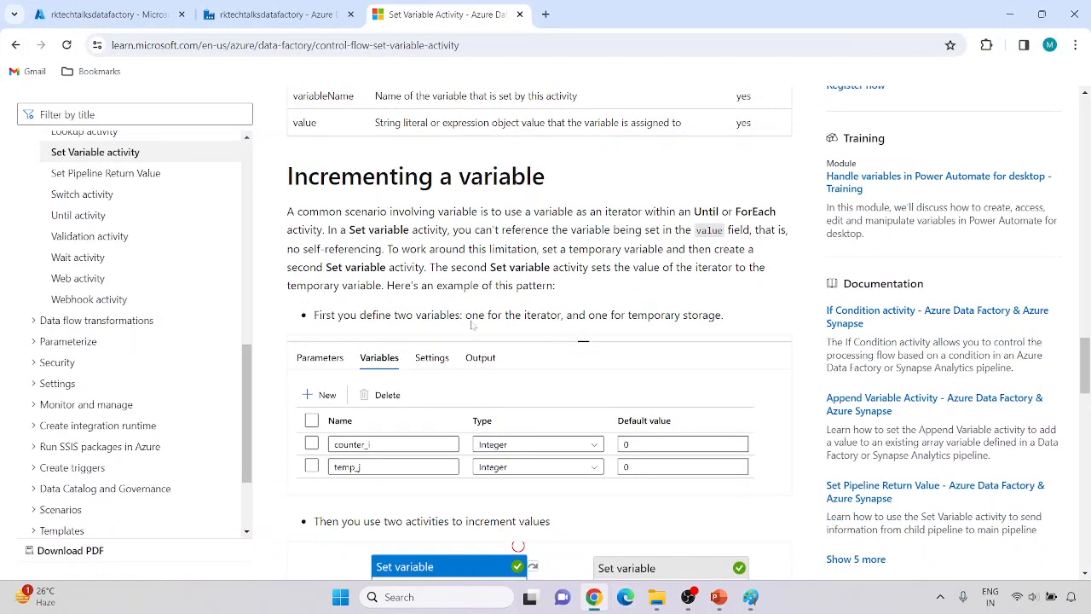
click(111, 15)
click(293, 7)
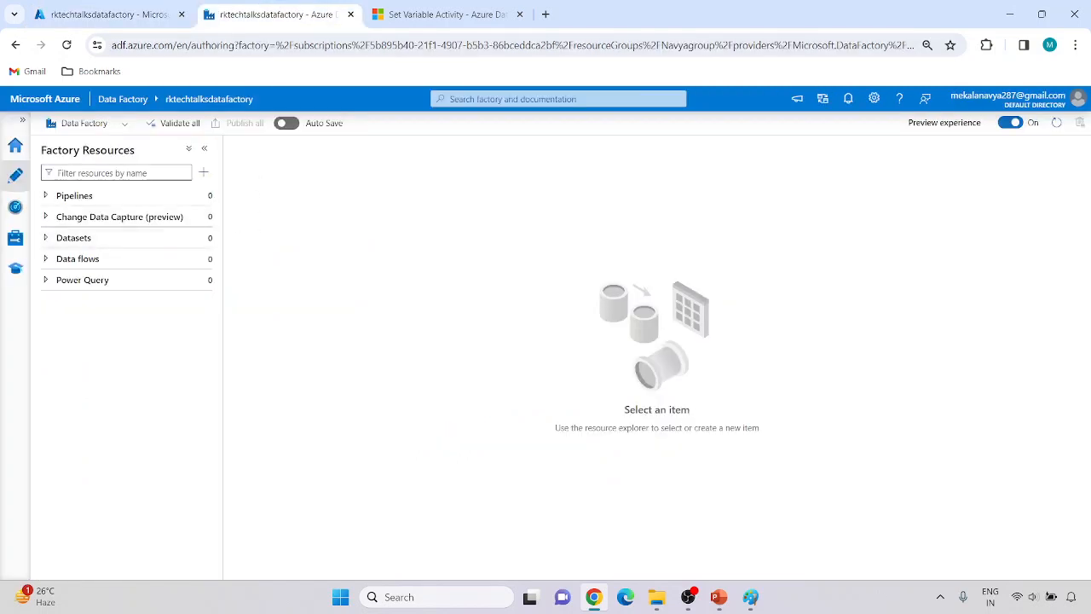
click(206, 195)
click(247, 217)
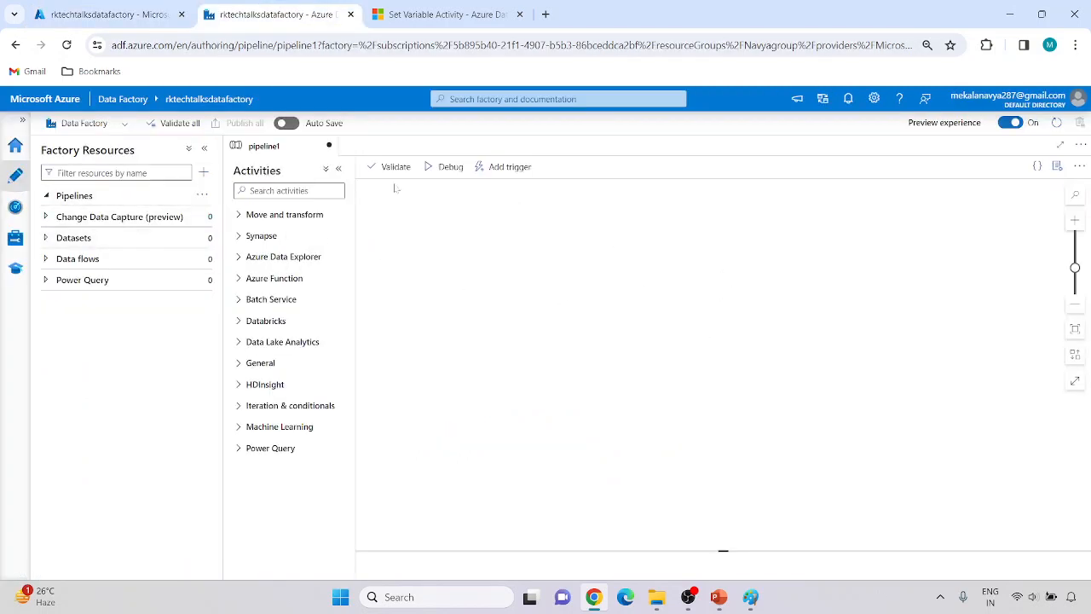
- Rename the new pipeline as setvariablepipeline and close its properties
click(989, 260)
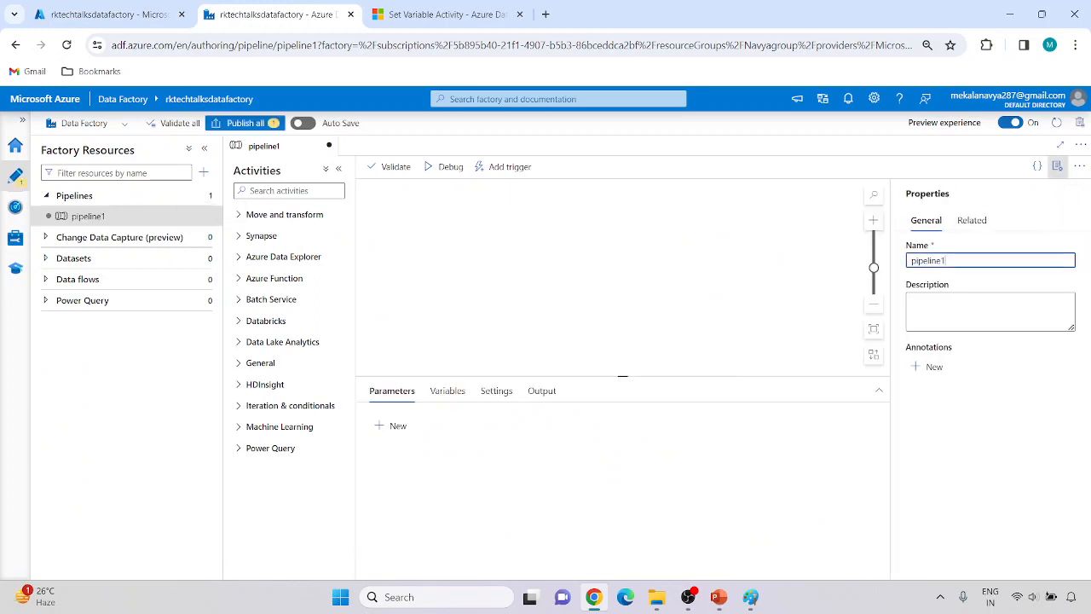
key(BackSpace)
key(BackSpace)
key(BackSpace)
key(BackSpace)
key(BackSpace)
key(BackSpace)
key(BackSpace)
key(BackSpace)
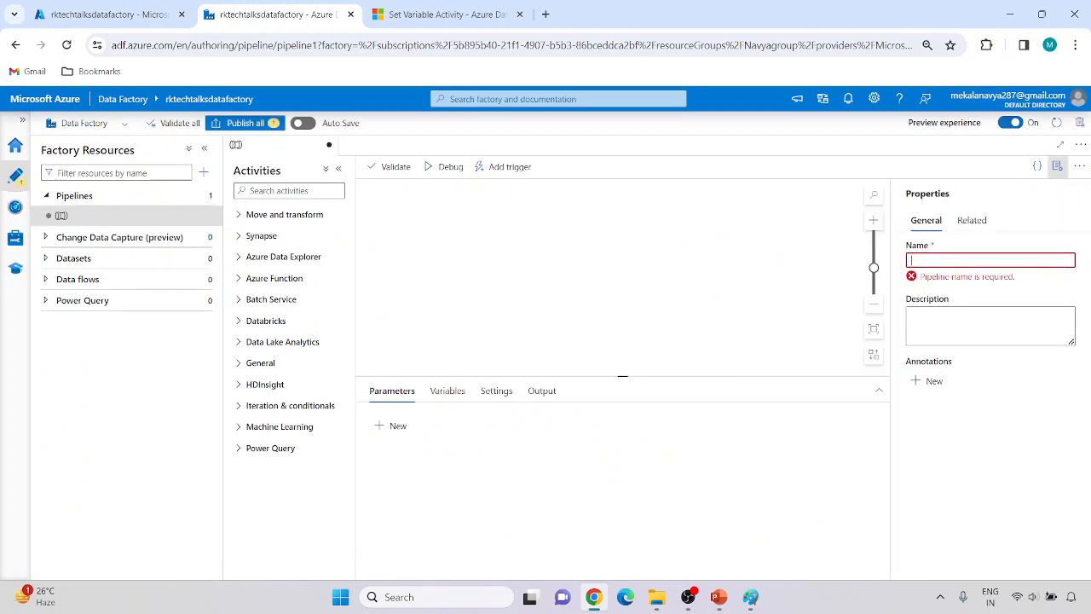
text(setvariab)
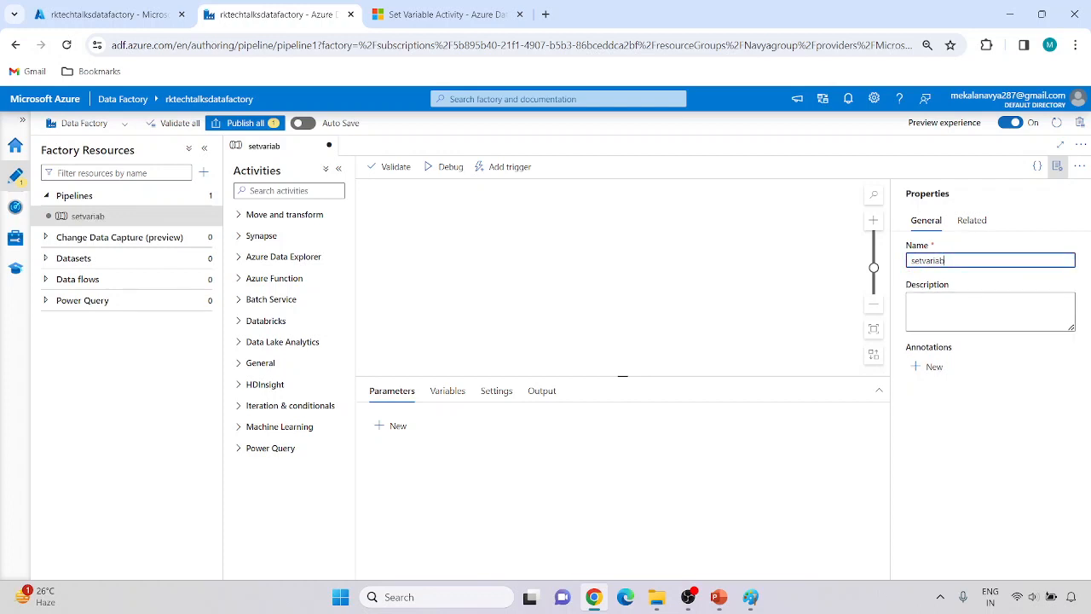
text(lepipeline)
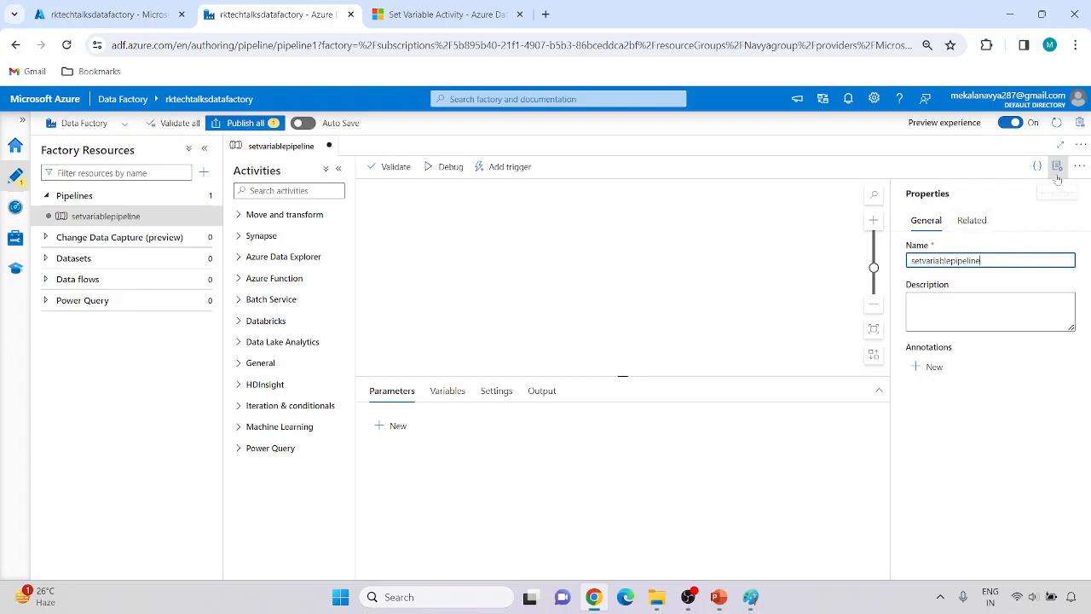
click(1057, 166)
- Find the Get Metadata activity, add it to the pipeline canvas and name it Get Metadata
click(303, 191)
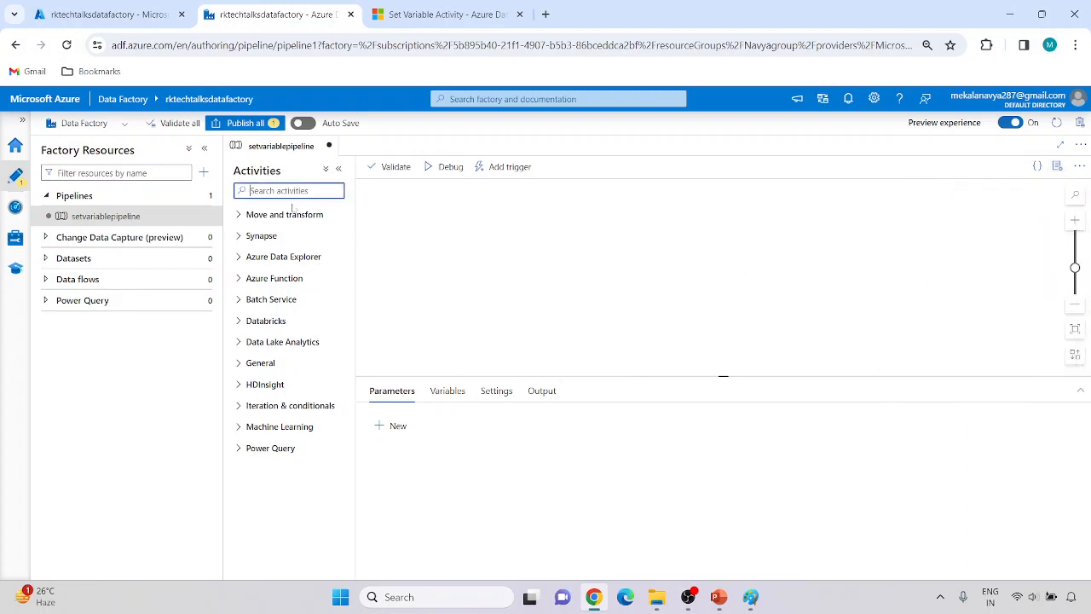
text(meta)
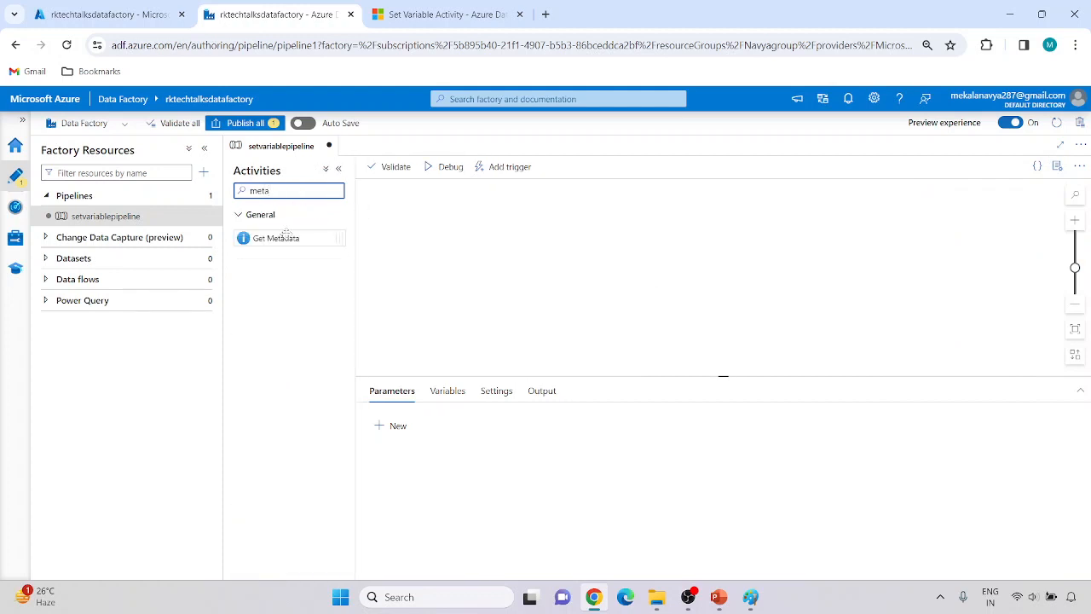
drag(287, 235, 502, 243)
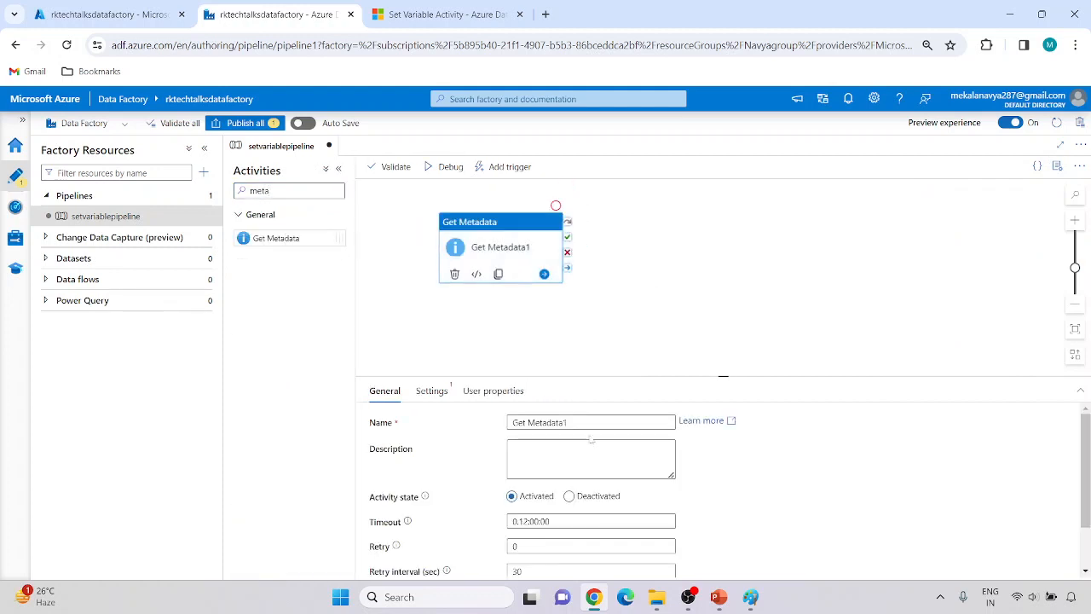
click(590, 423)
key(BackSpace)
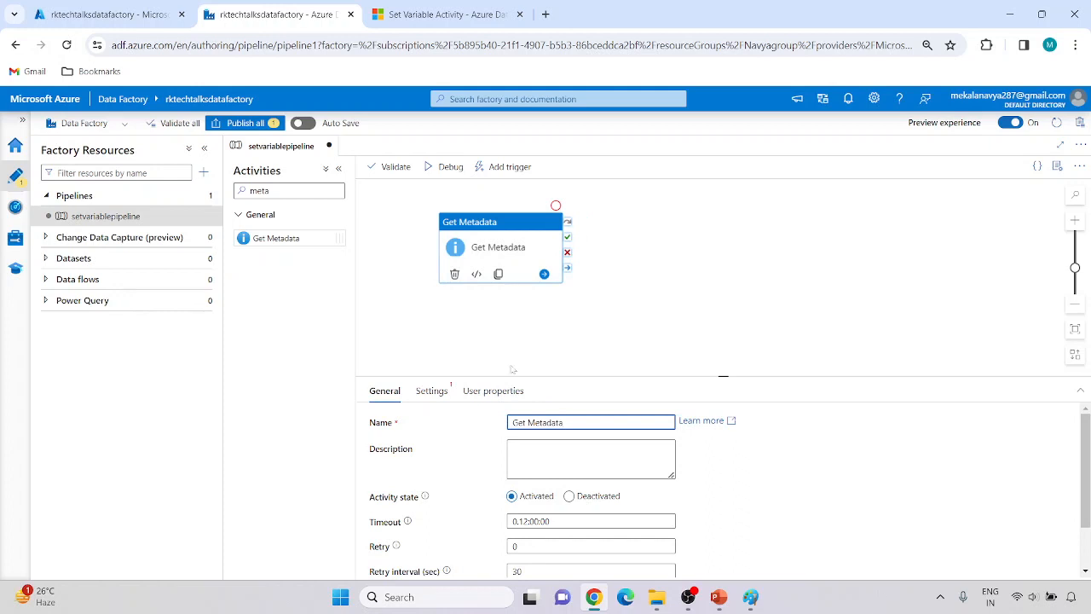
- Start a new dataset for the Get Metadata activity with Azure Data Lake Storage Gen2 as the store and DelimitedText as the format
click(431, 390)
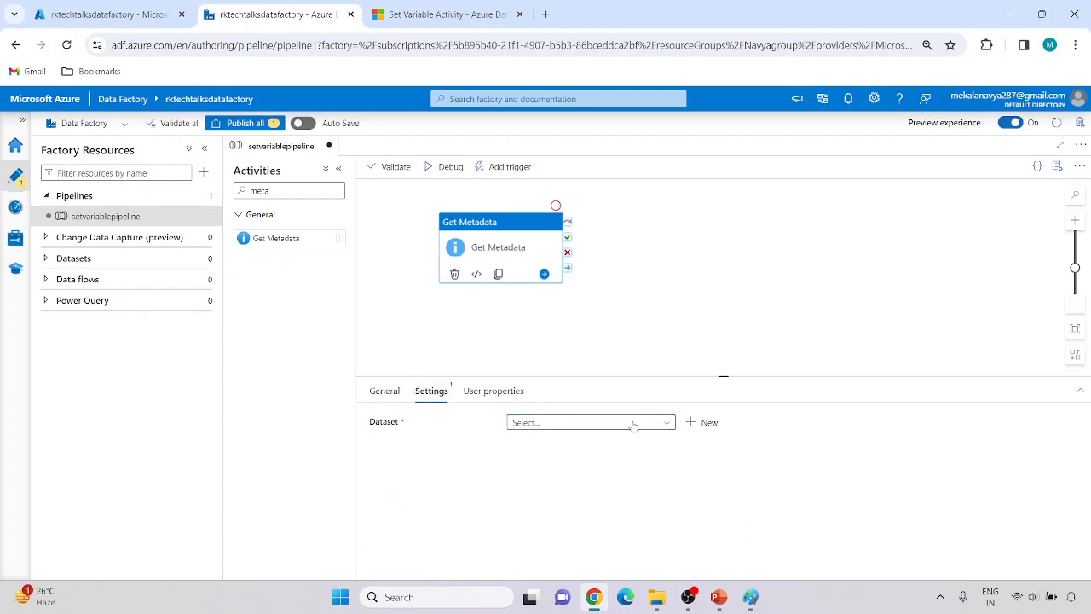
click(697, 421)
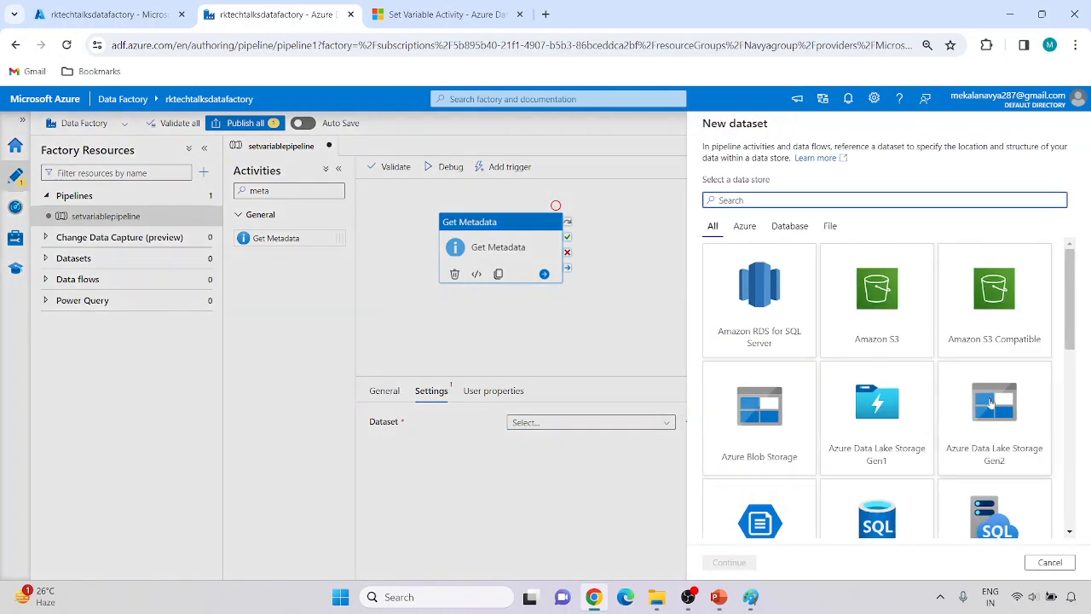
click(1000, 437)
click(730, 562)
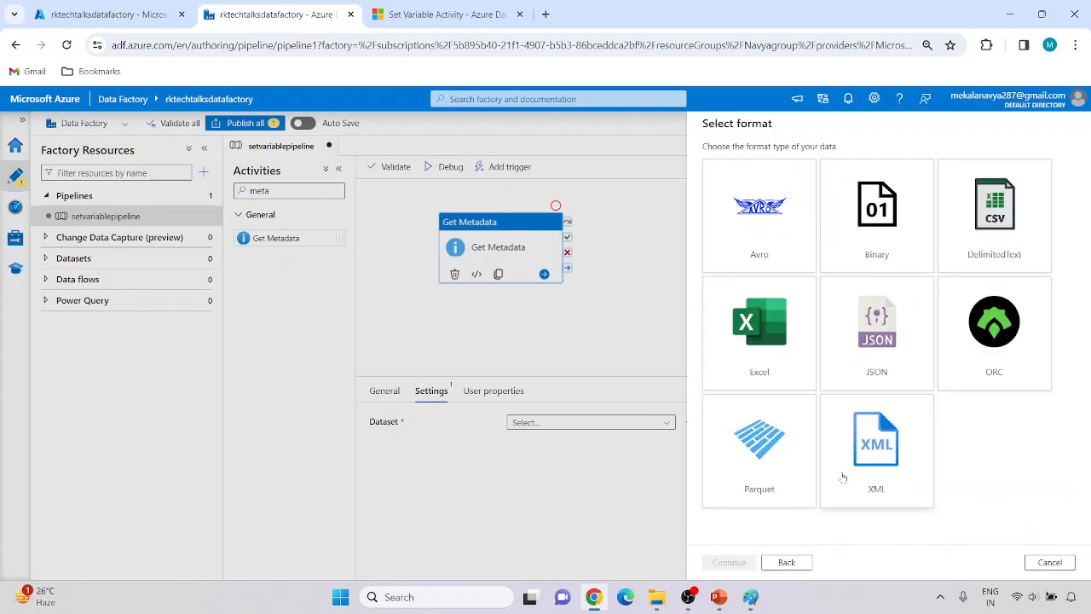
click(1022, 254)
click(731, 564)
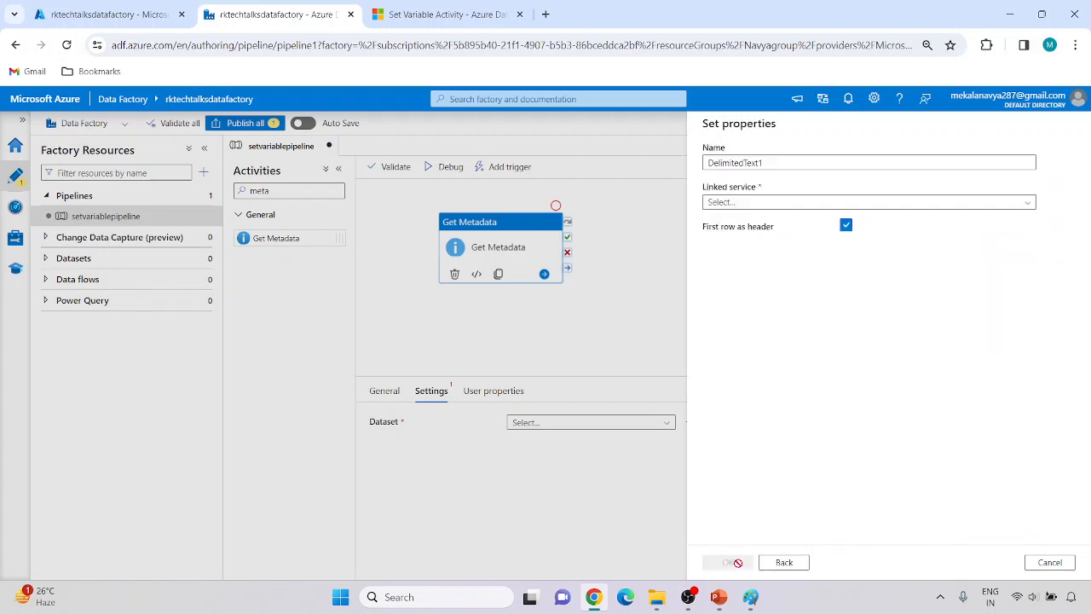
- Name the dataset metadatadatset and choose AzureDataLakeStorage as its linked service
click(765, 163)
key(BackSpace)
key(BackSpace)
key(BackSpace)
key(BackSpace)
key(BackSpace)
key(BackSpace)
key(BackSpace)
key(BackSpace)
key(BackSpace)
key(BackSpace)
key(BackSpace)
key(BackSpace)
key(BackSpace)
key(BackSpace)
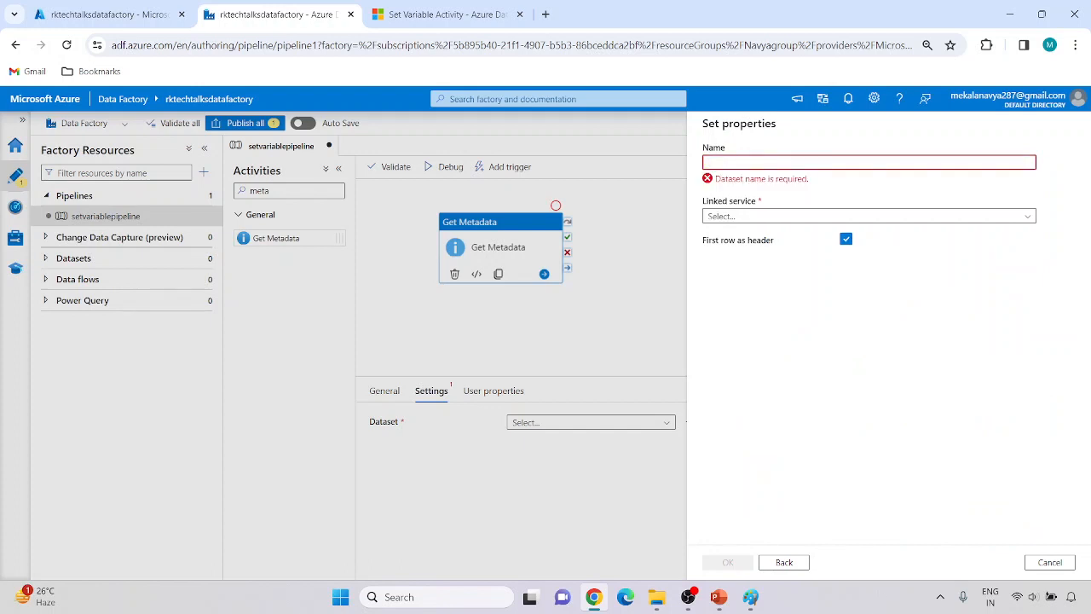
text(metadatadats)
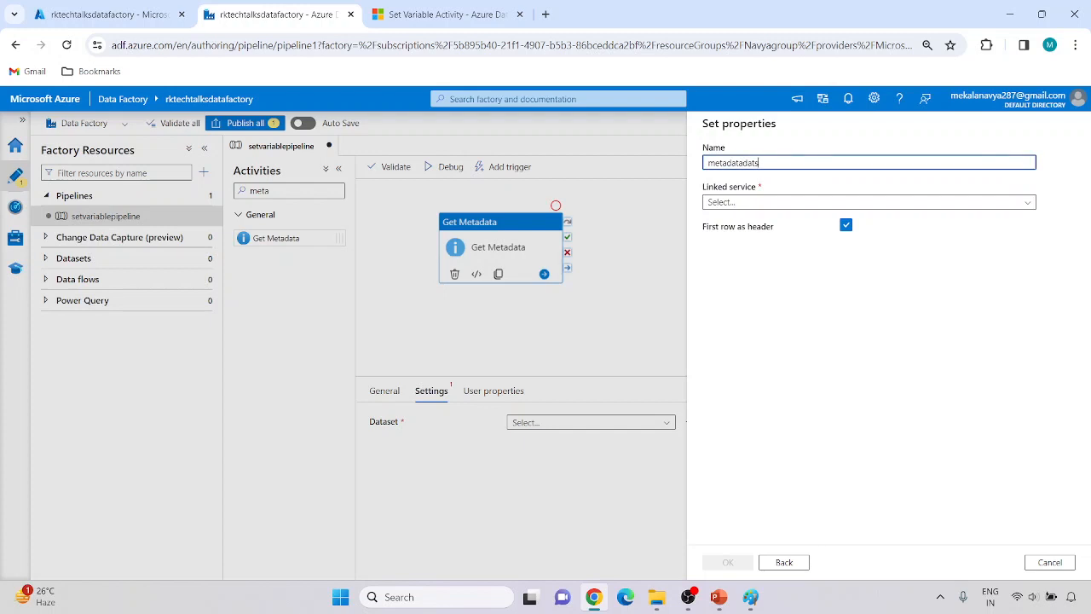
text(et)
click(801, 202)
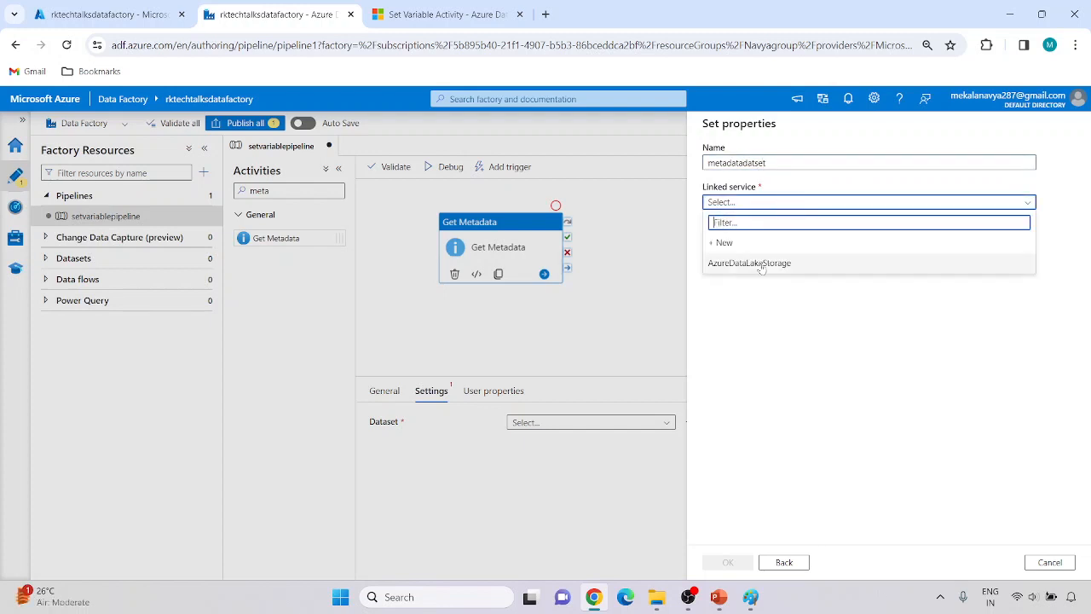
click(762, 265)
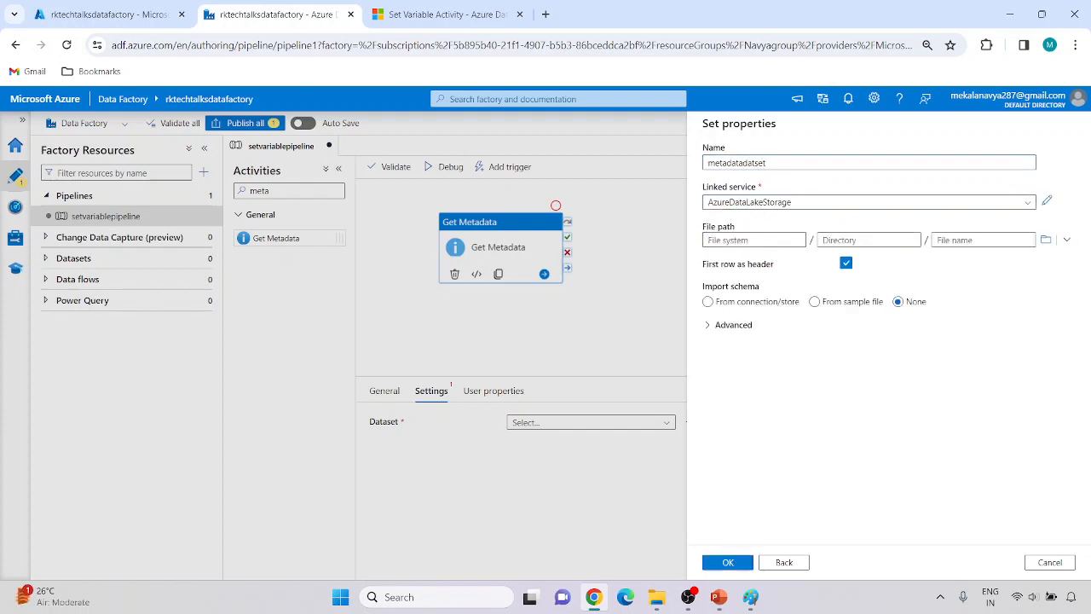
- Set the dataset's file path to the IFFALSE file in the landing folder and create the dataset
click(1045, 239)
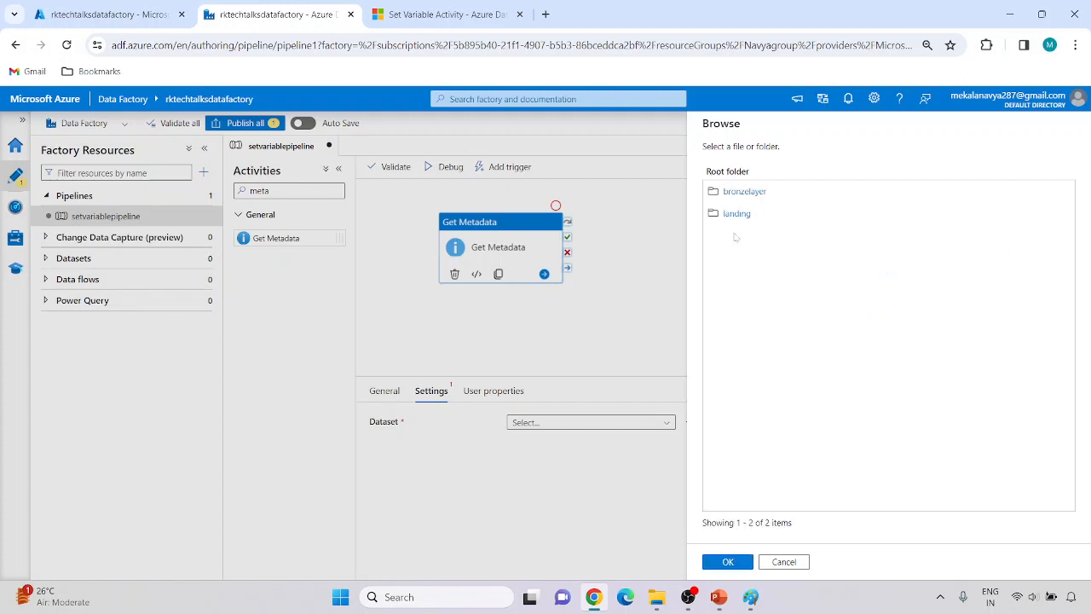
click(736, 214)
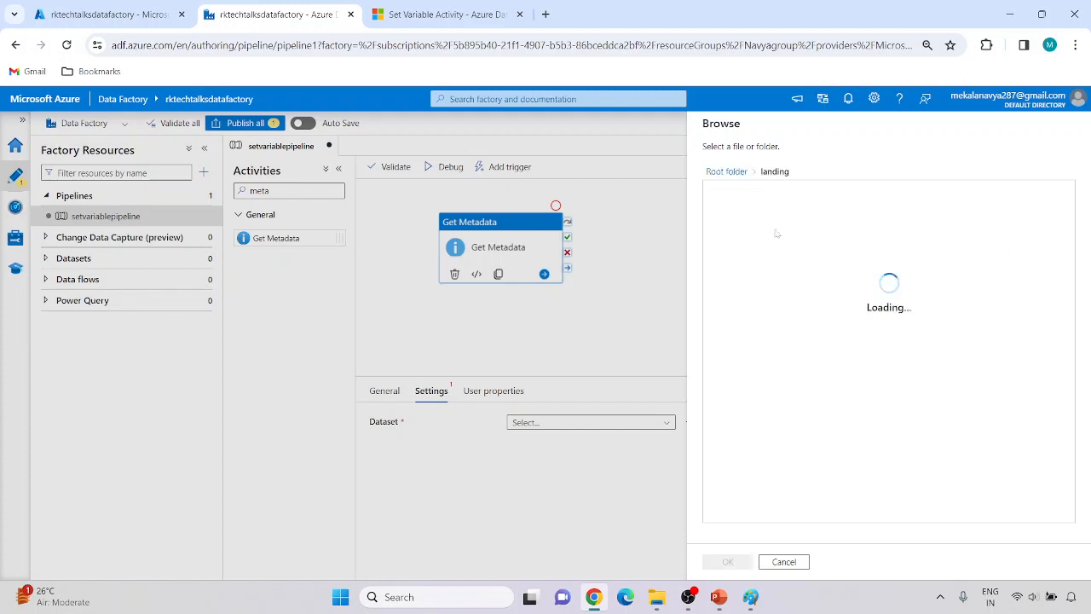
click(737, 192)
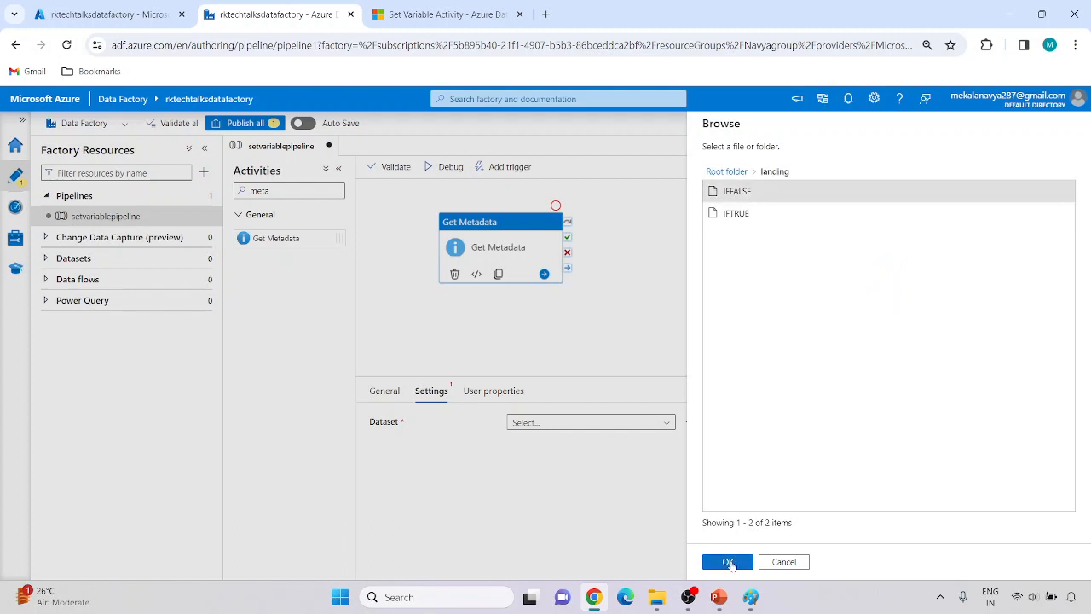
click(729, 562)
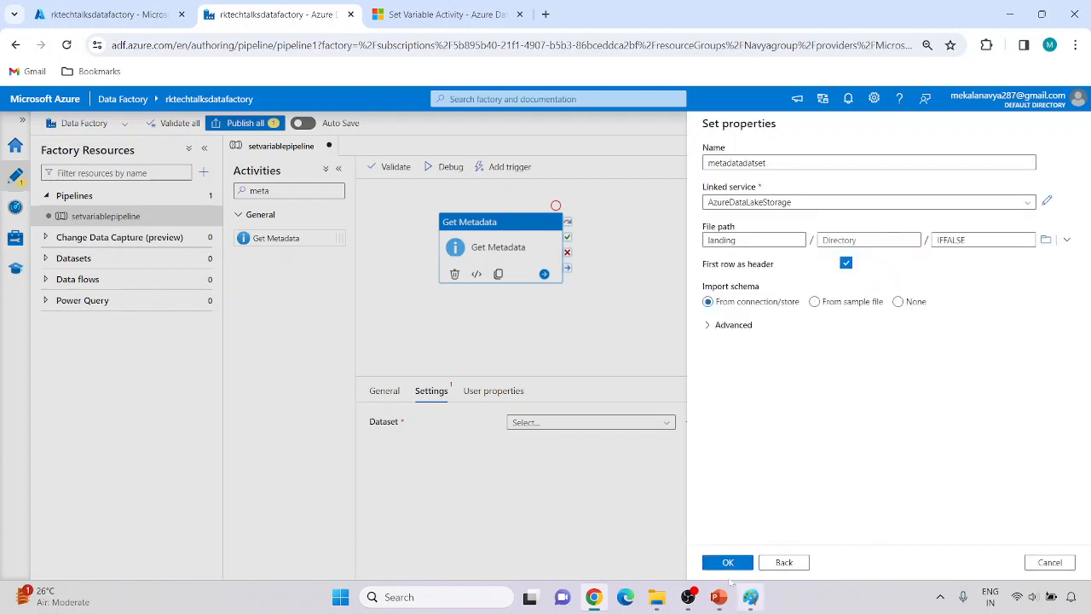
click(733, 567)
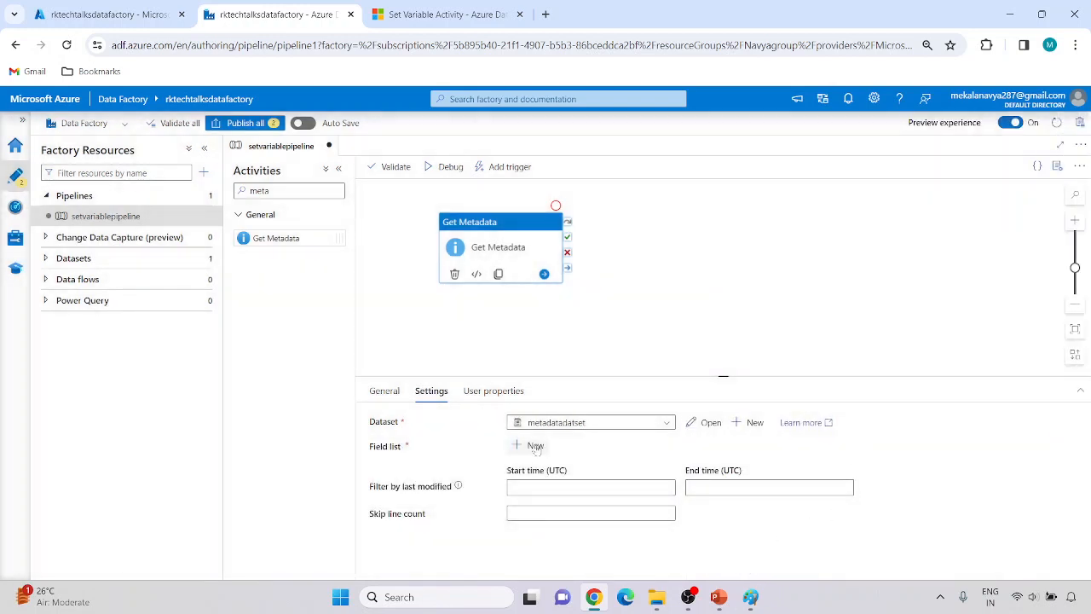
- Add a Last modified argument to the Get Metadata activity's field list
click(534, 446)
click(697, 489)
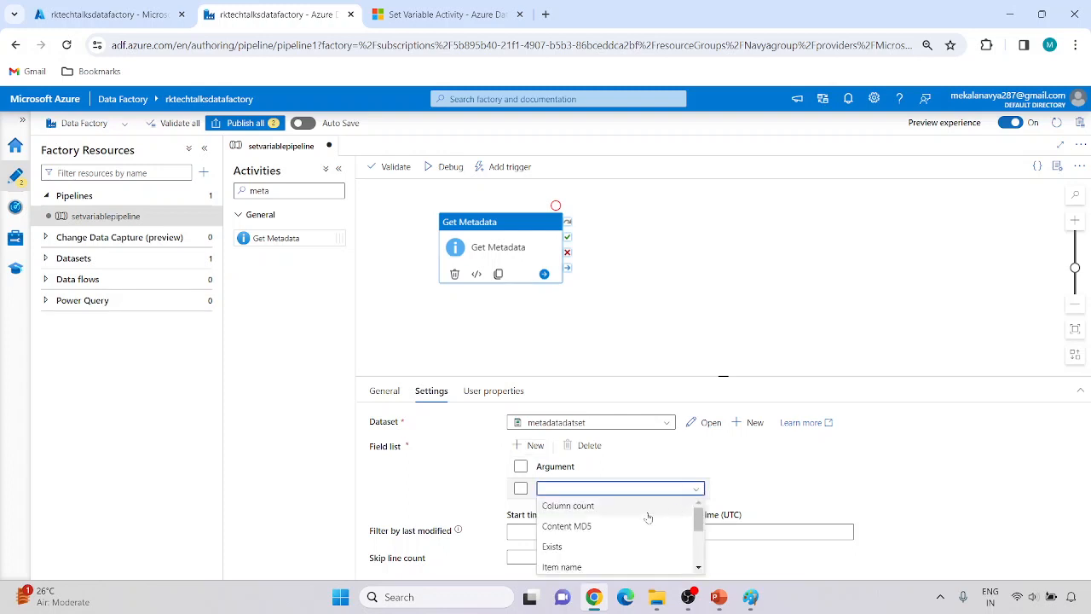
scroll(648, 516, down, 3)
scroll(596, 533, up, 2)
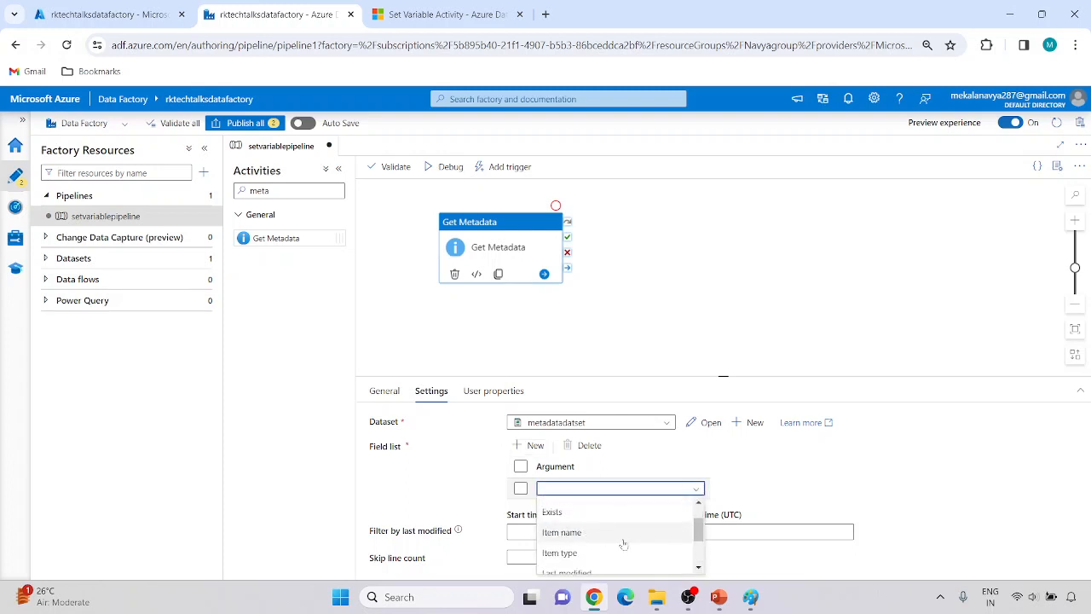
scroll(609, 551, down, 2)
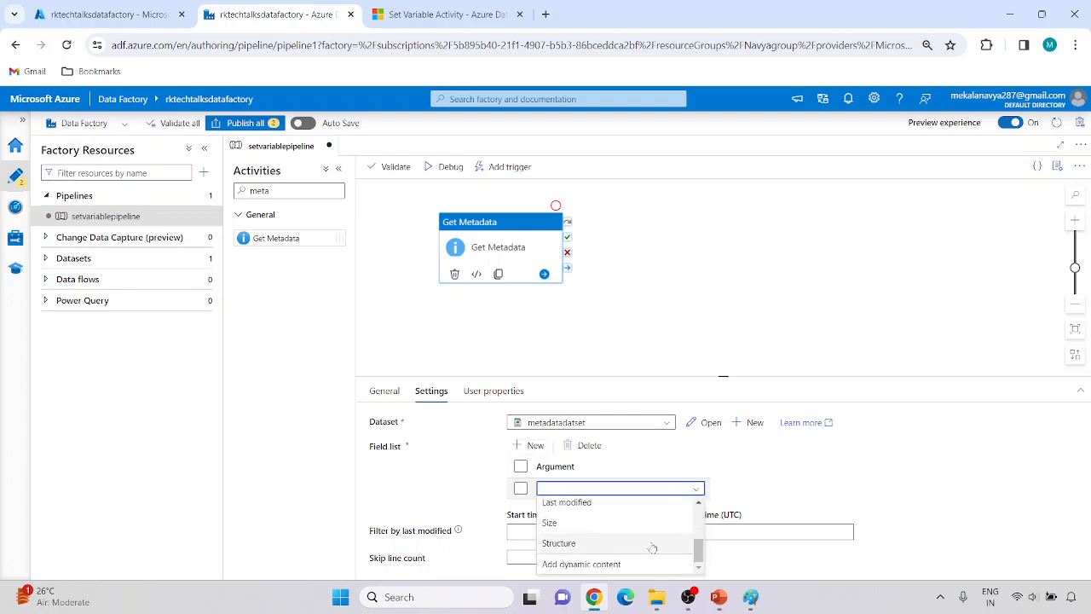
click(567, 502)
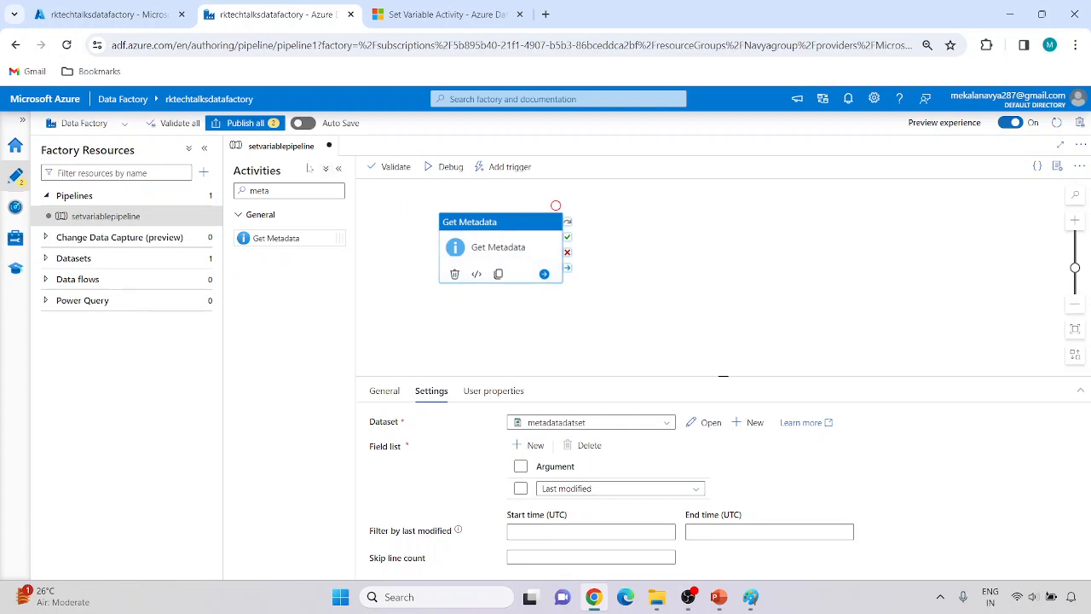
- Add a Set variable activity to the canvas and connect Get Metadata's success output to it
click(294, 191)
key(BackSpace)
key(BackSpace)
key(BackSpace)
key(BackSpace)
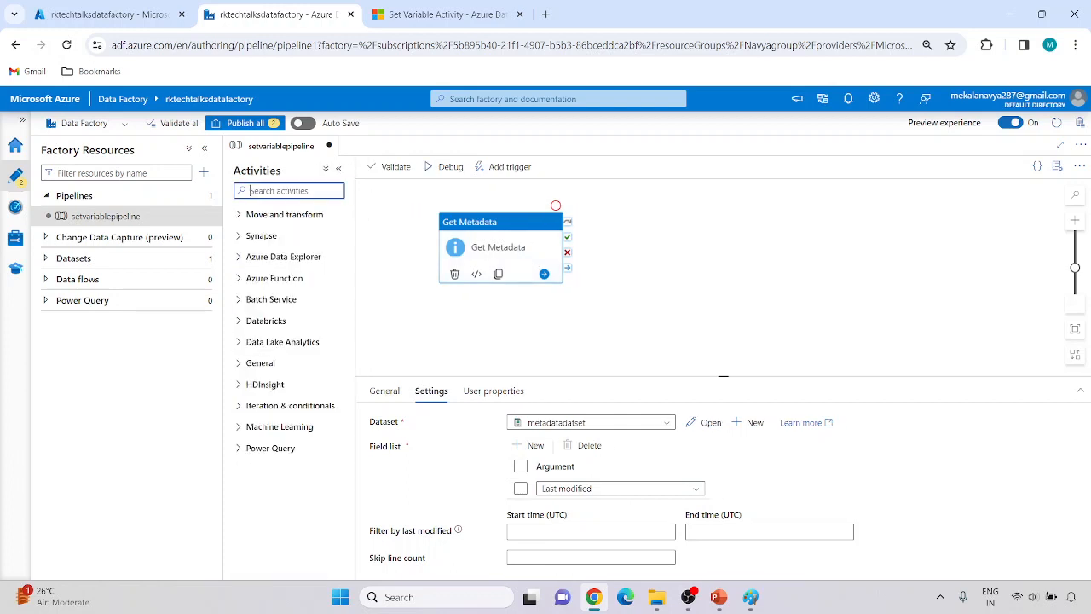
text(set)
drag(273, 237, 747, 254)
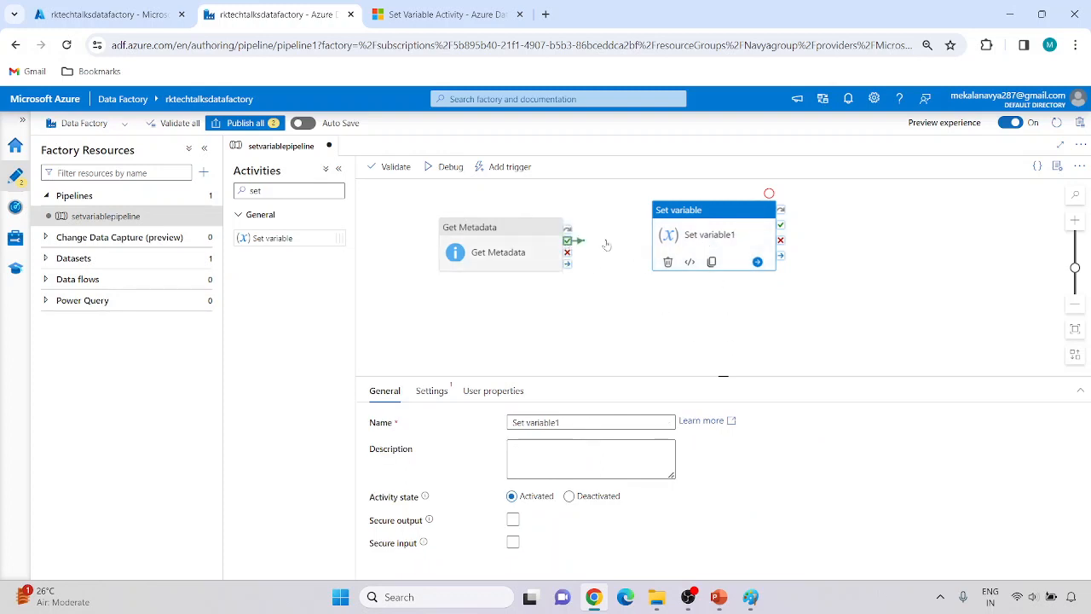
mouse_move(567, 240)
mouse_down()
mouse_move(662, 238)
mouse_move(663, 247)
mouse_move(681, 238)
mouse_up()
- Check which pipeline variables are available to choose for the Set variable activity
click(434, 392)
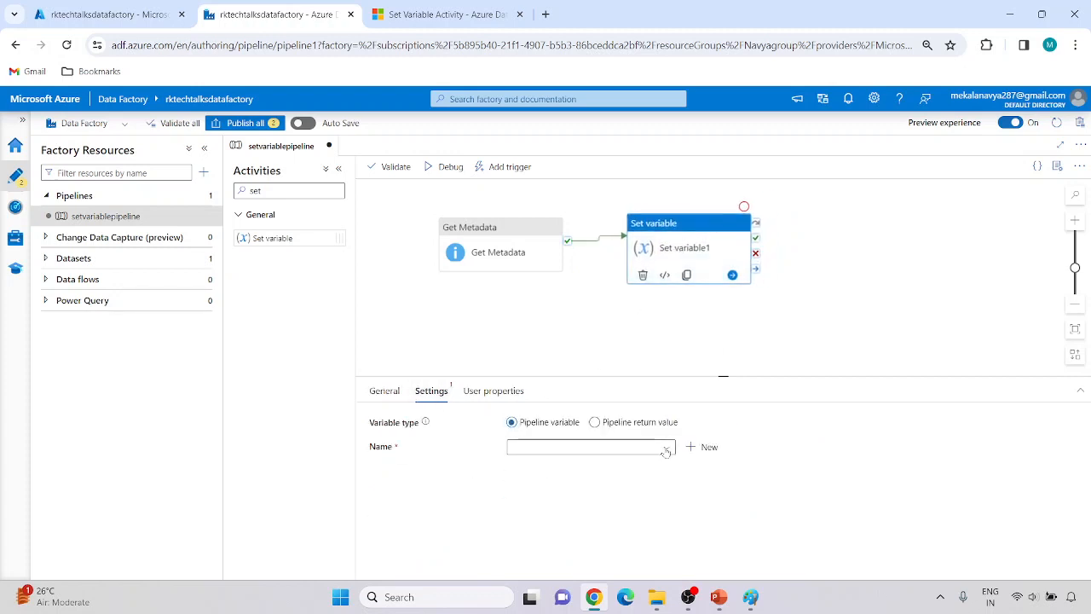
click(562, 449)
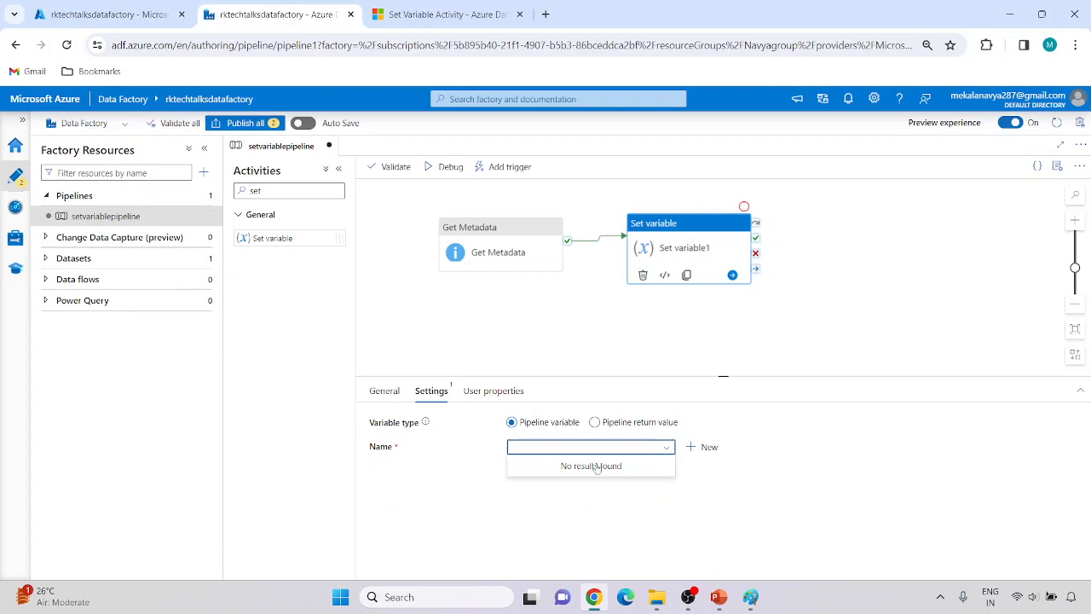
- Add a String pipeline variable named Lastmodifiedlate to setvariablepipeline
click(868, 279)
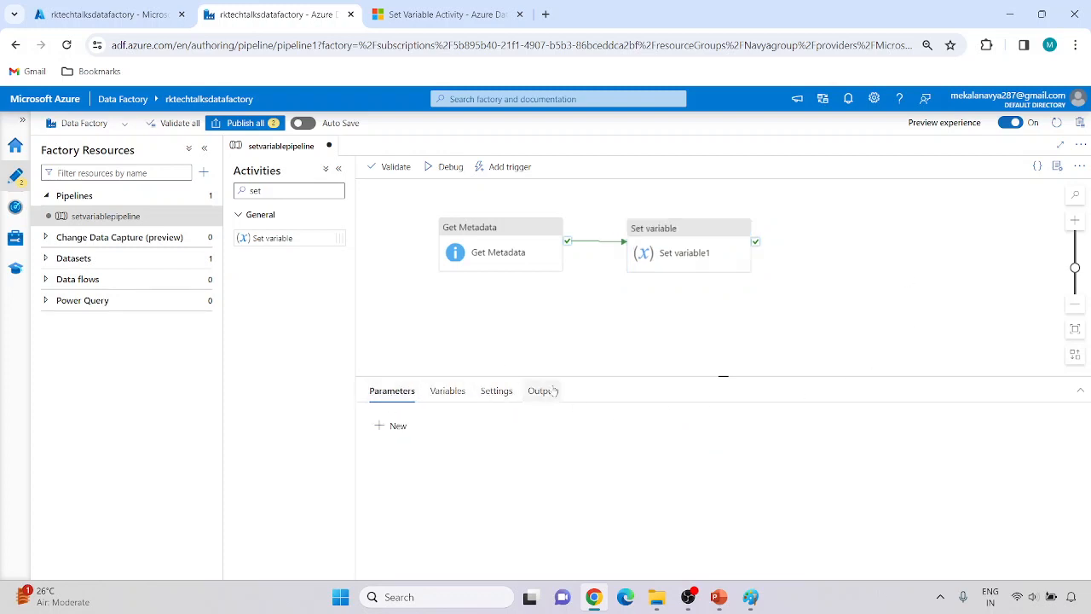
click(445, 394)
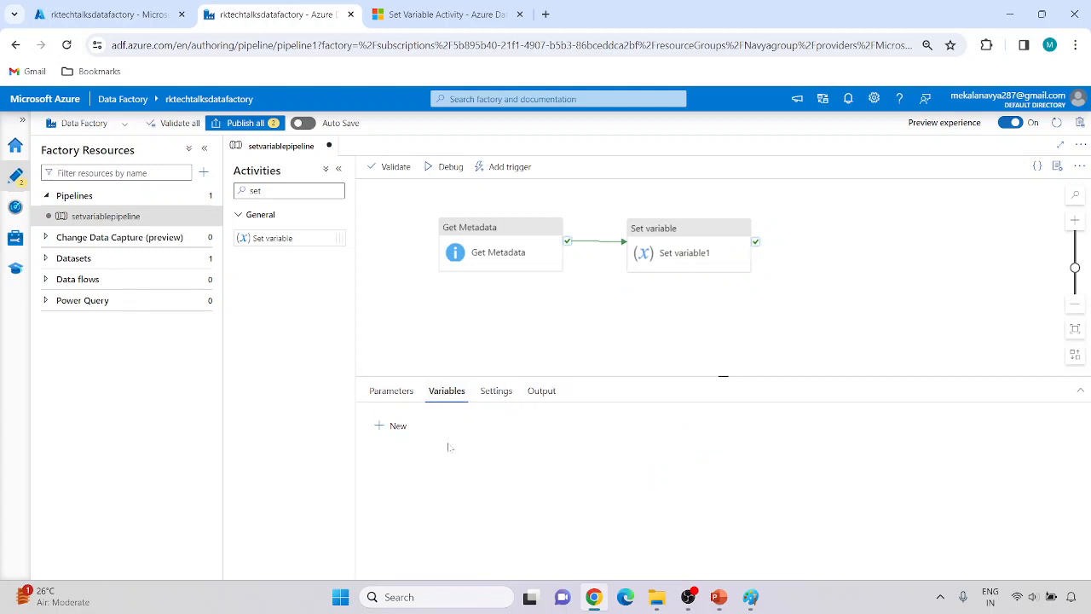
click(394, 425)
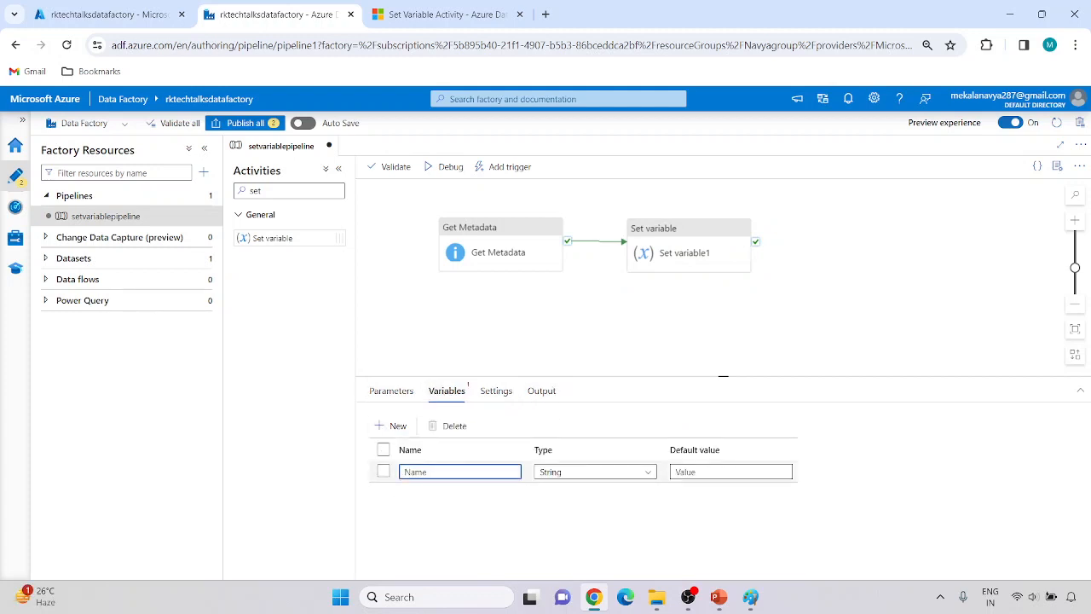
text(Lastmodified =late)
key(BackSpace)
key(BackSpace)
key(BackSpace)
key(BackSpace)
text(late)
- Choose Lastmodifiedlate as the pipeline variable that the Set variable1 activity sets
click(686, 249)
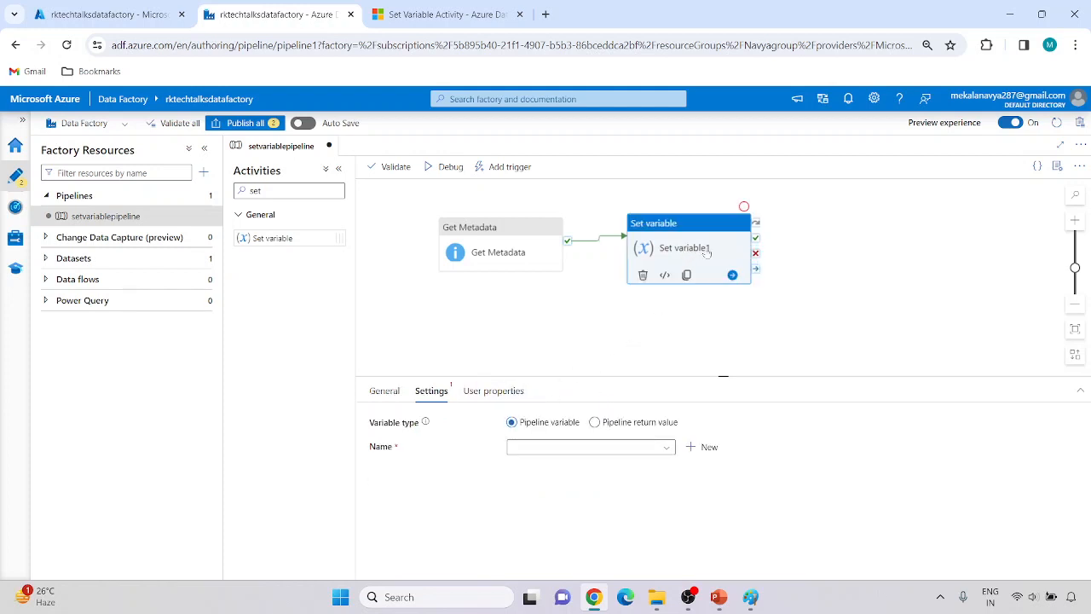
click(619, 446)
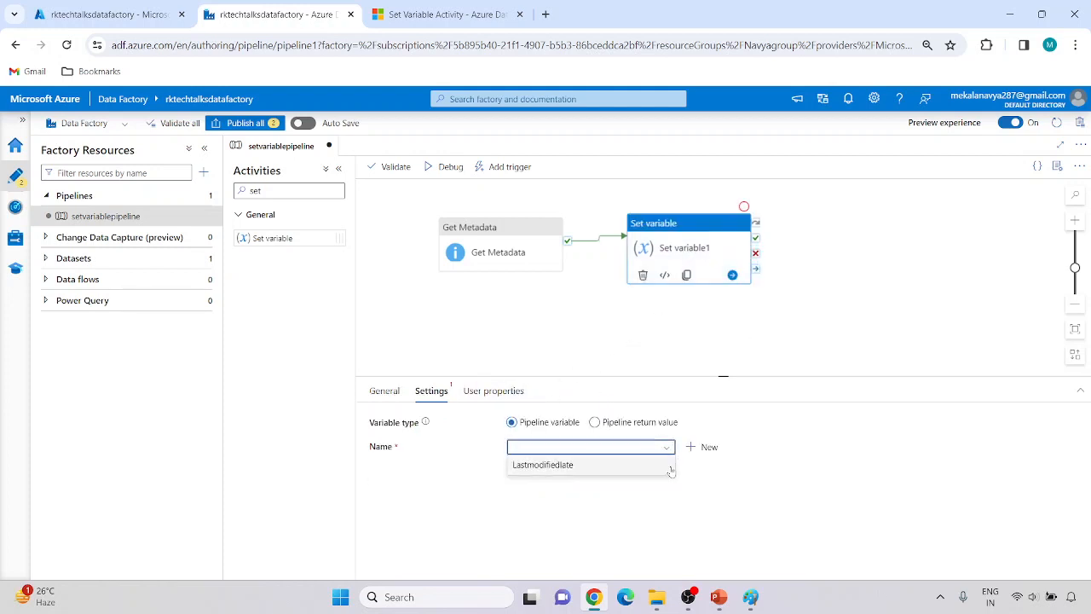
click(531, 470)
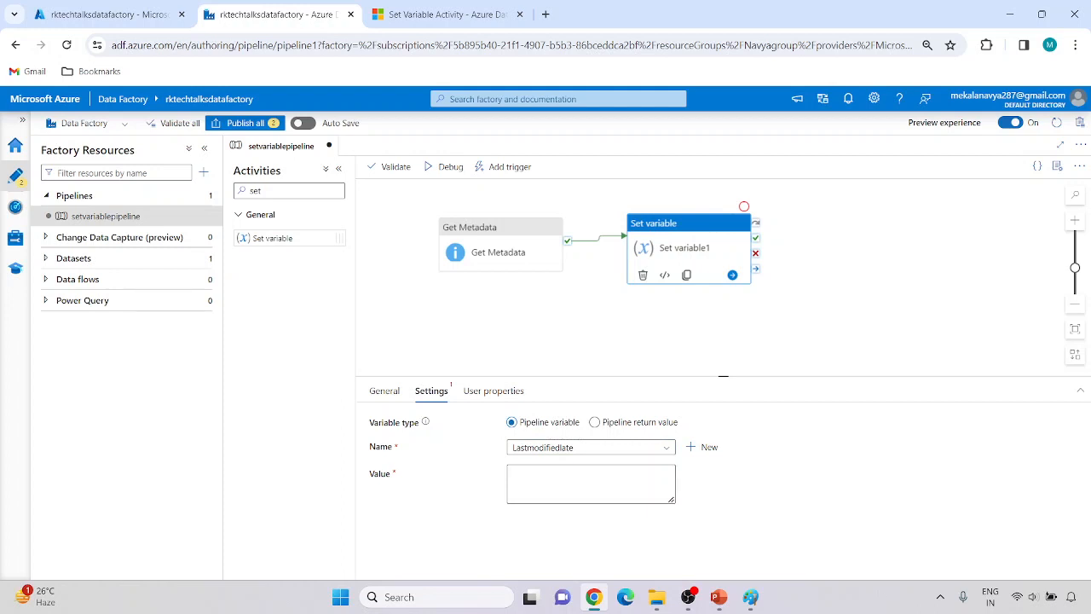
mouse_move(536, 519)
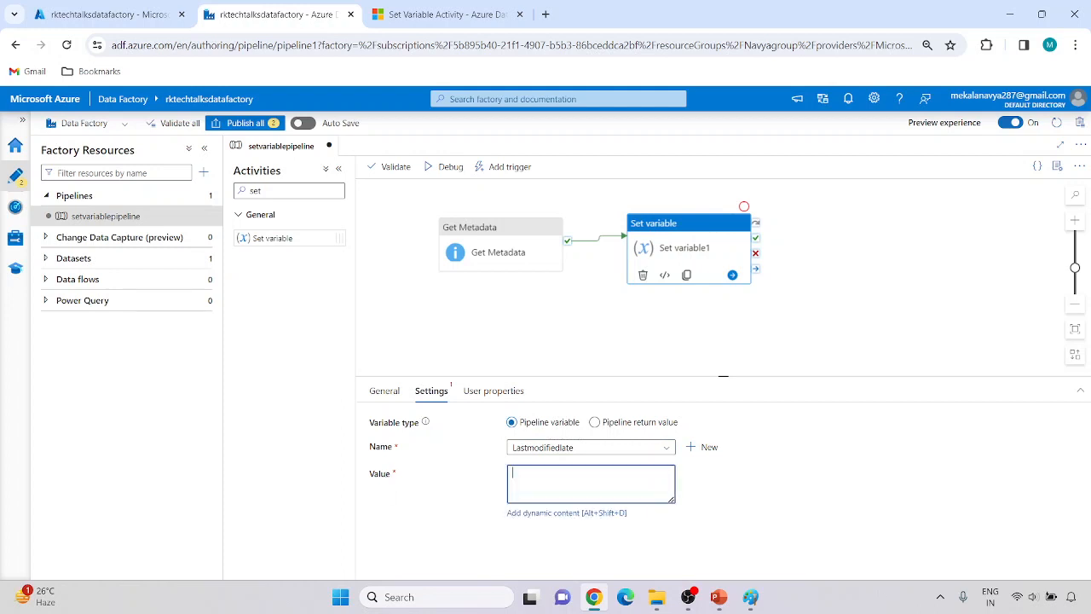
click(535, 514)
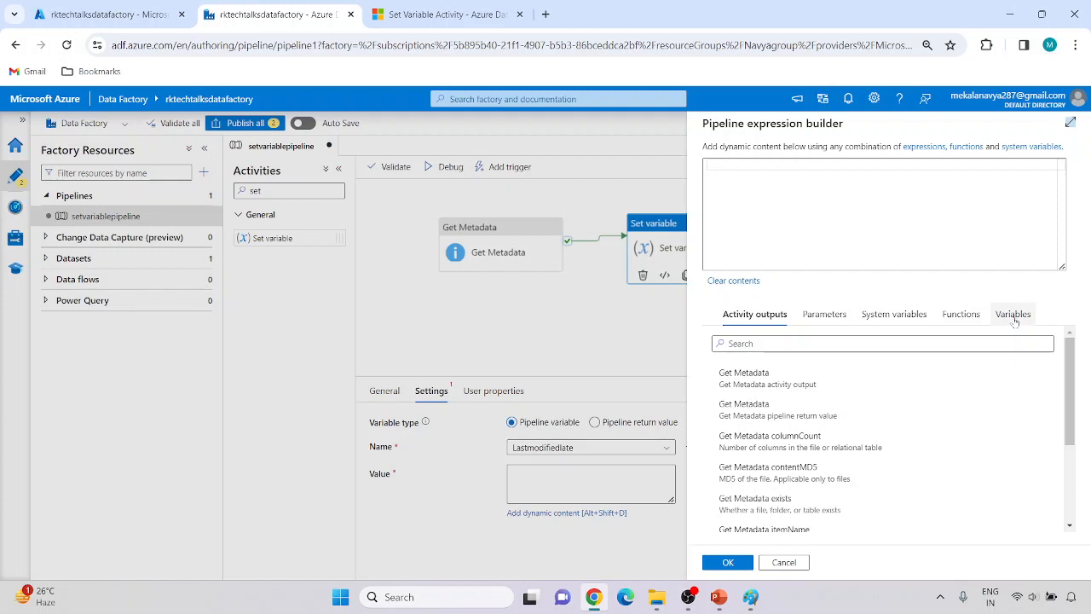
scroll(859, 418, down, 3)
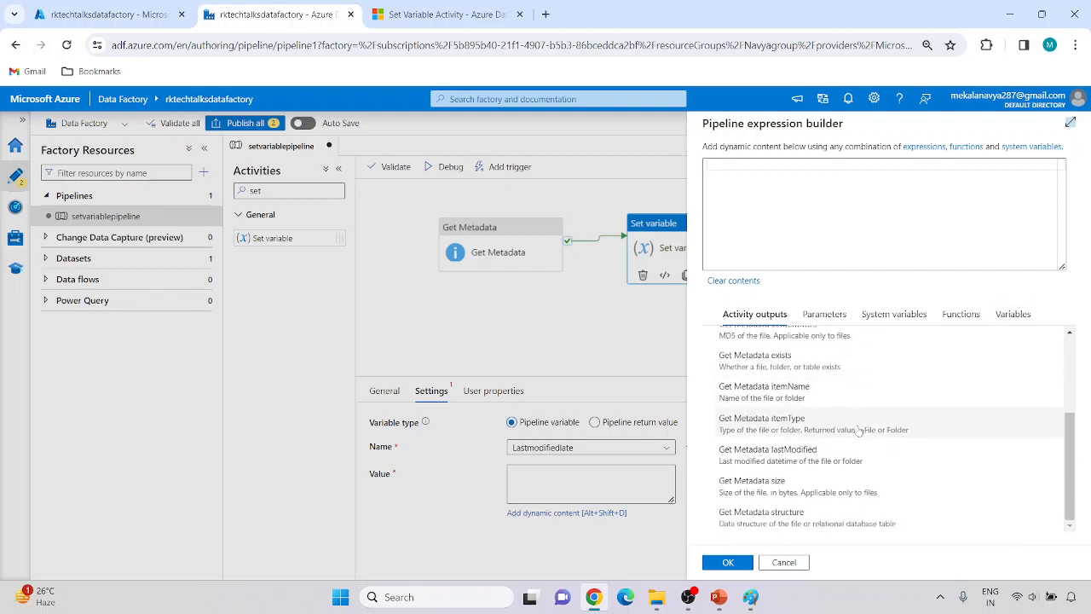
scroll(853, 422, up, 3)
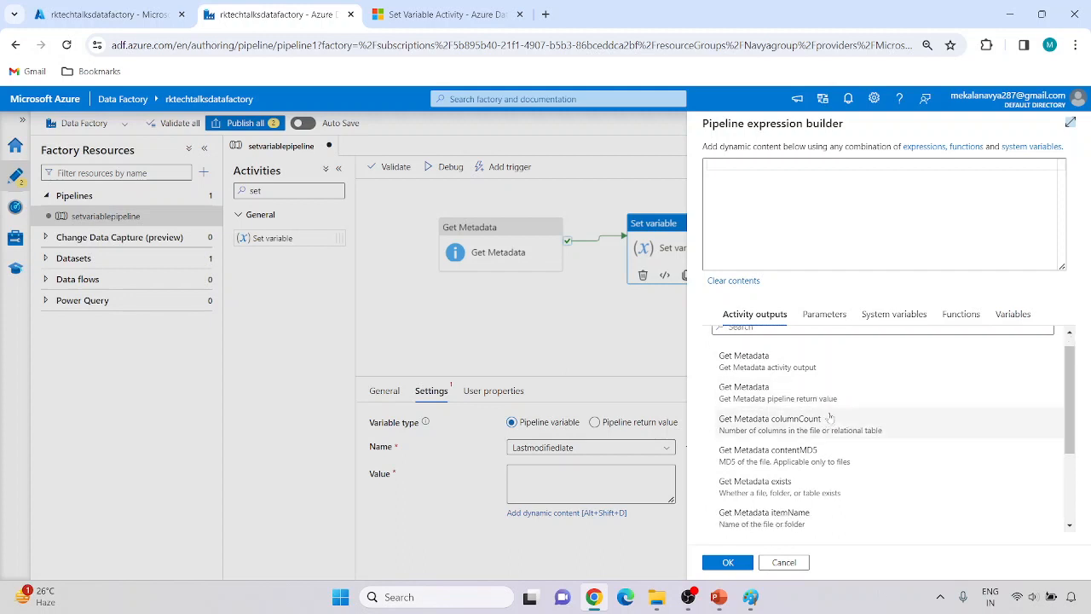
scroll(826, 437, down, 3)
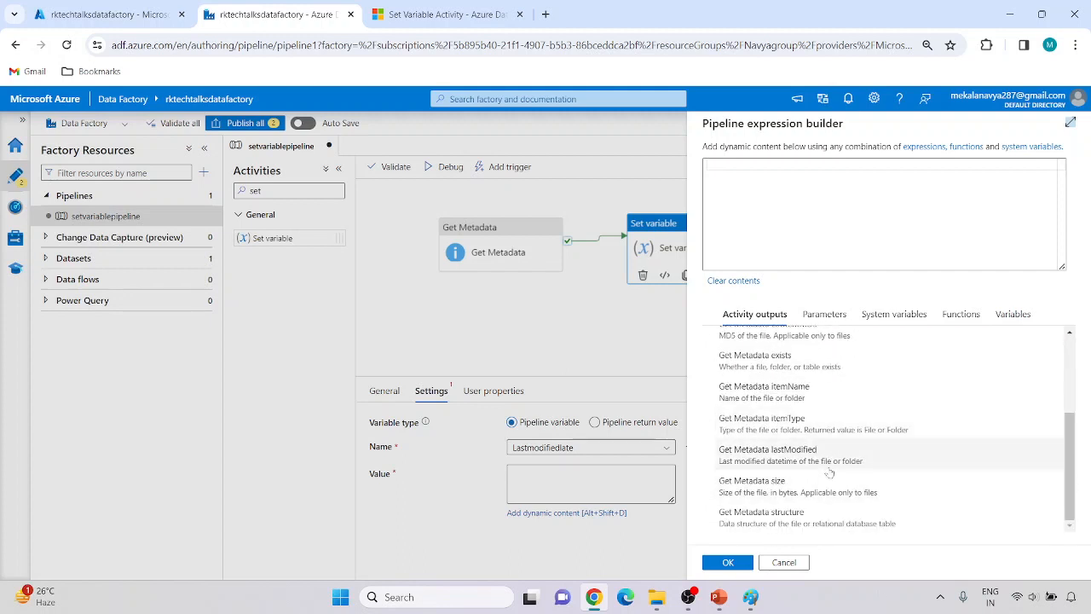
click(782, 455)
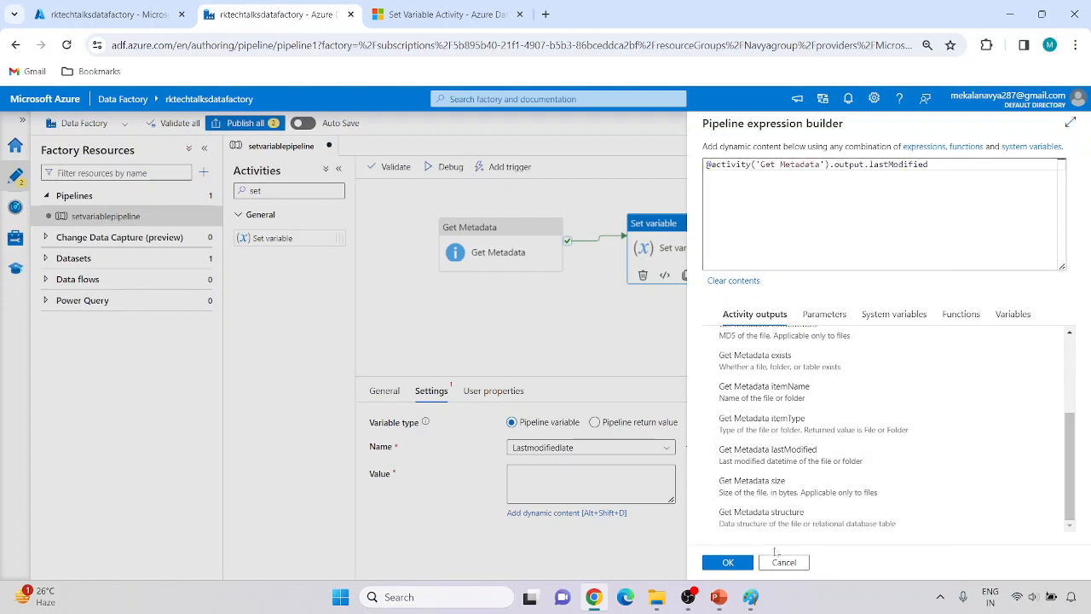
click(729, 563)
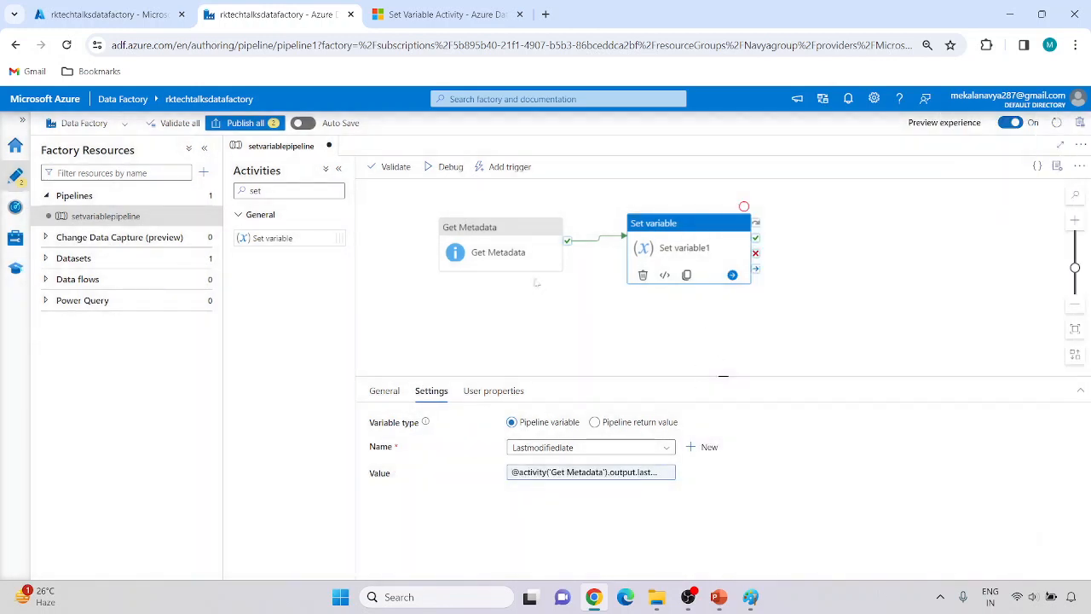
- Check the planned activity flow diagram in Paint and add a second Set variable activity after Set variable1, making room on the canvas
drag(511, 251, 440, 247)
click(689, 249)
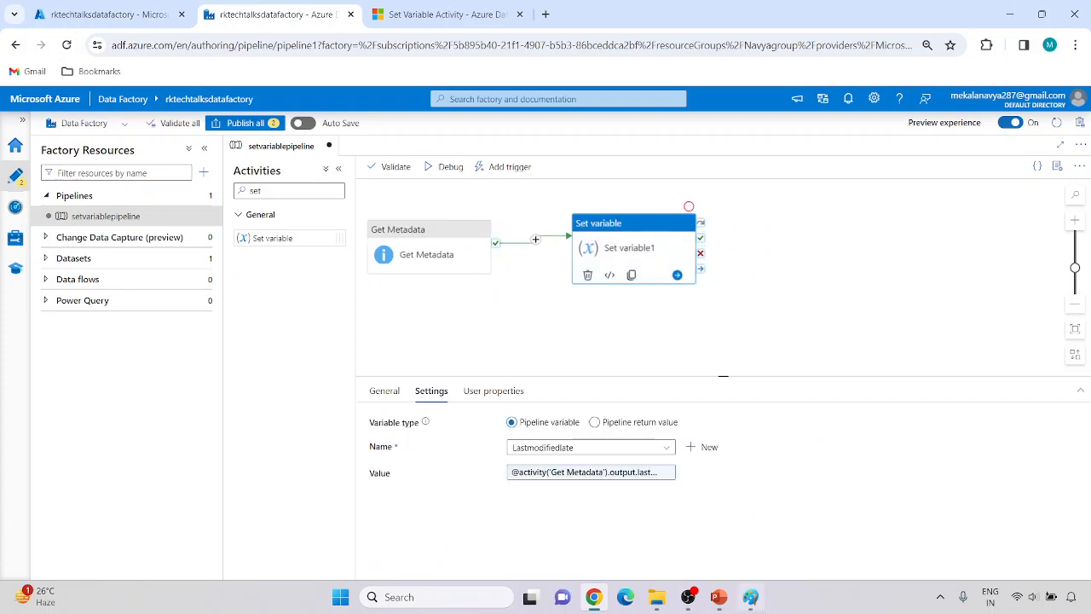
click(750, 600)
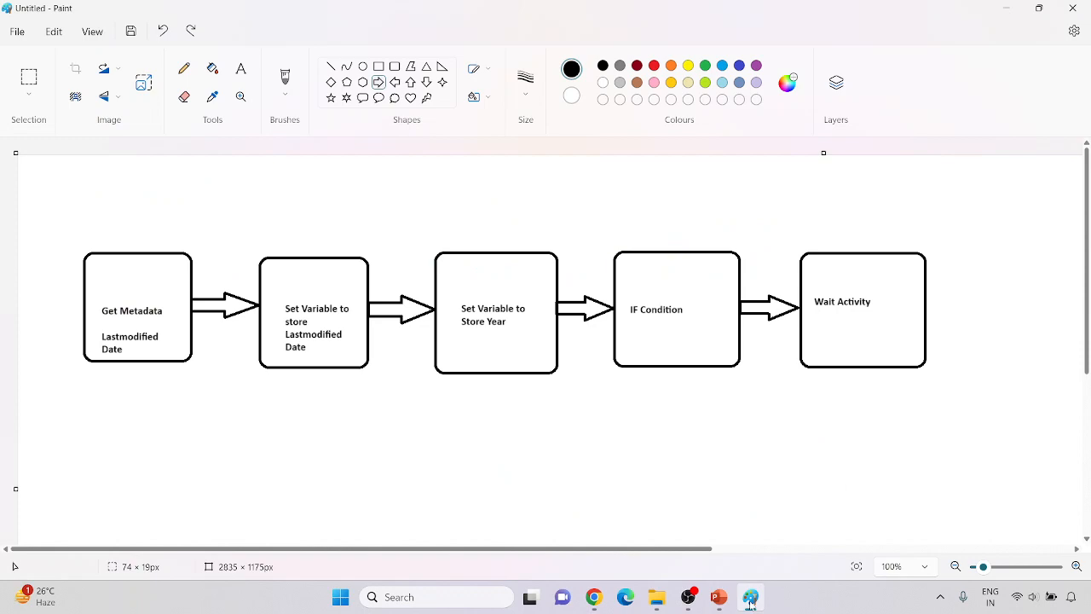
click(750, 600)
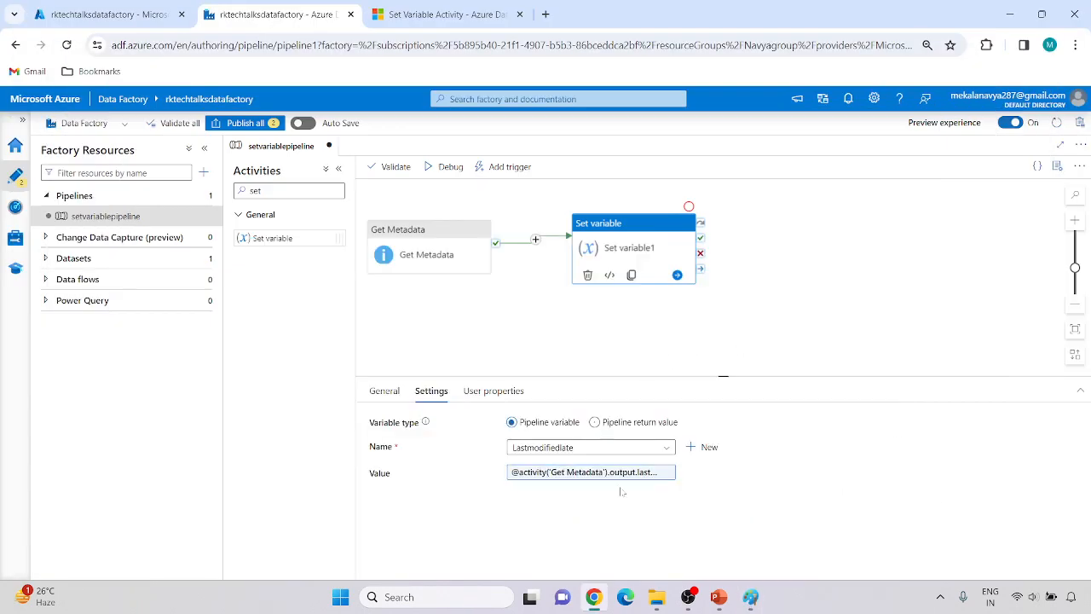
click(602, 474)
drag(278, 239, 825, 240)
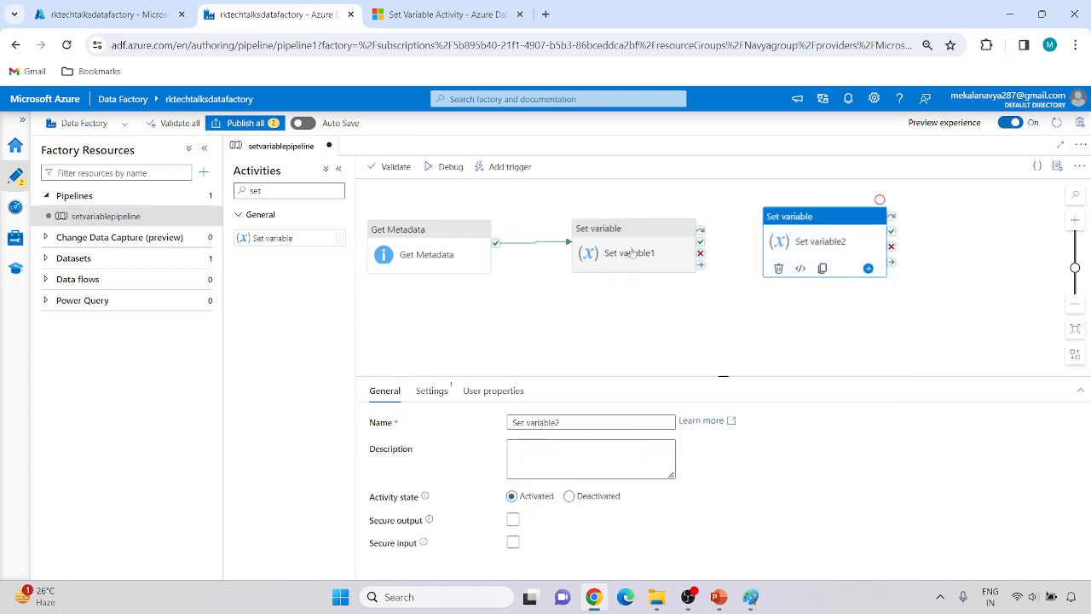
- Rename the first Set variable activity to "Setvariablefor timestamp"
click(631, 251)
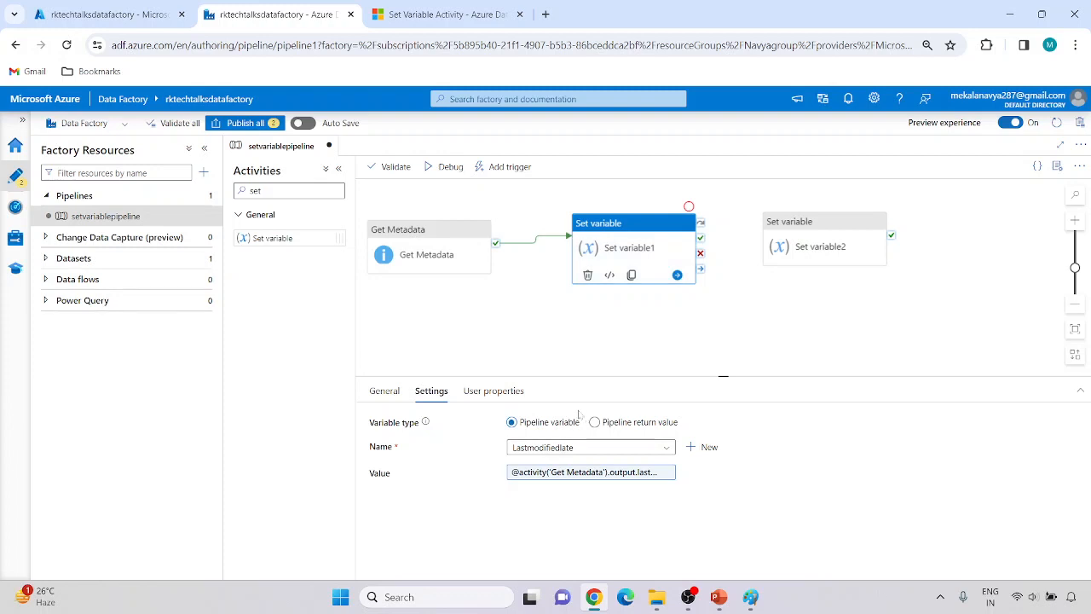
click(385, 391)
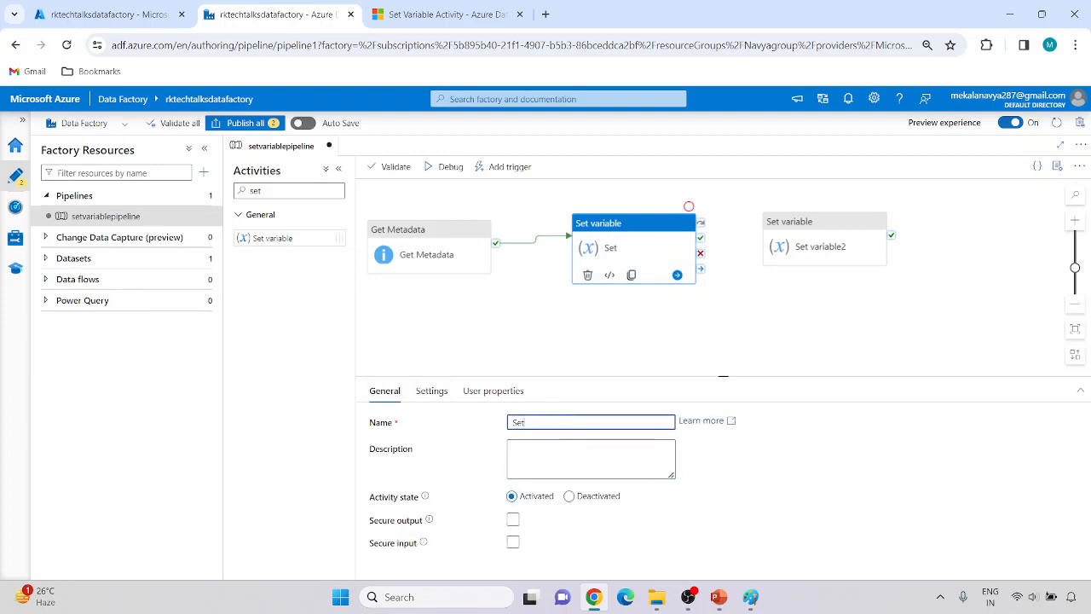
text(variablefor timestamp)
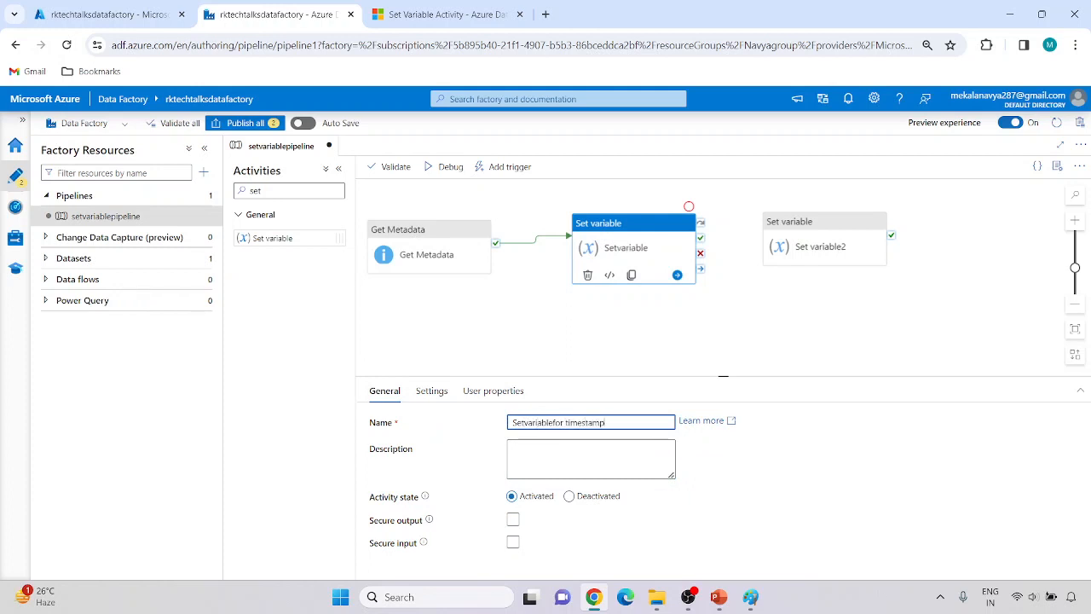
- Rename the second Set variable activity to "Set variableforyear" and connect Setvariablefor timestamp's success output to it
click(844, 240)
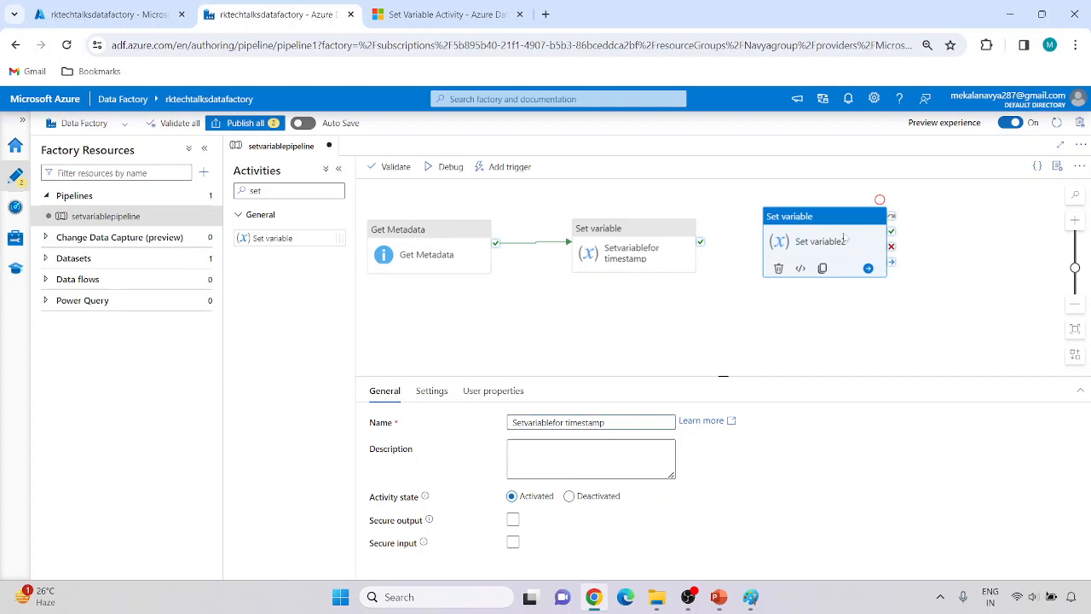
double_click(548, 422)
click(560, 422)
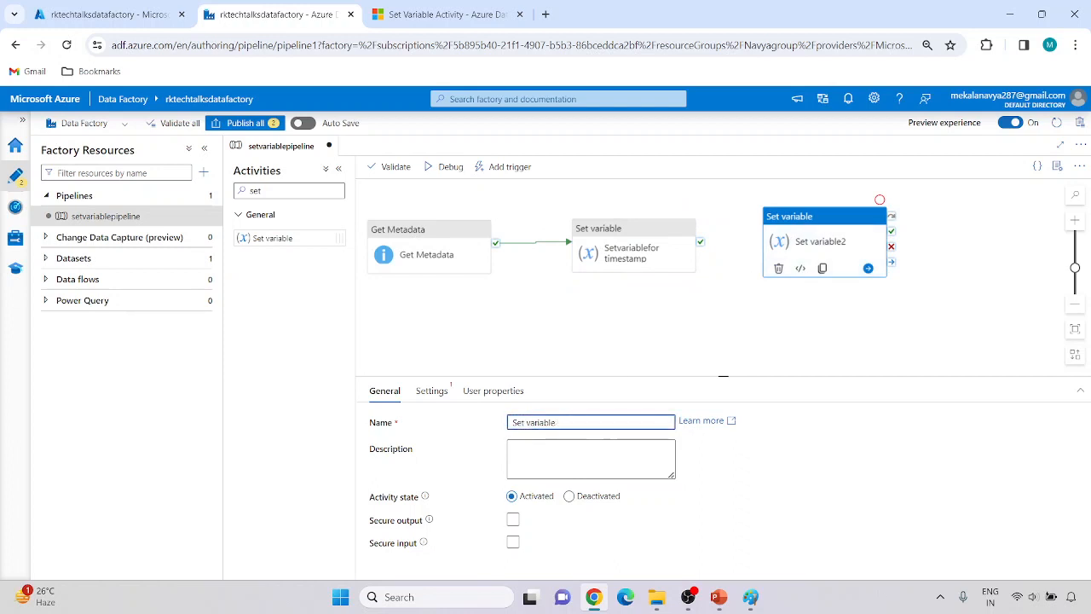
text(foryear)
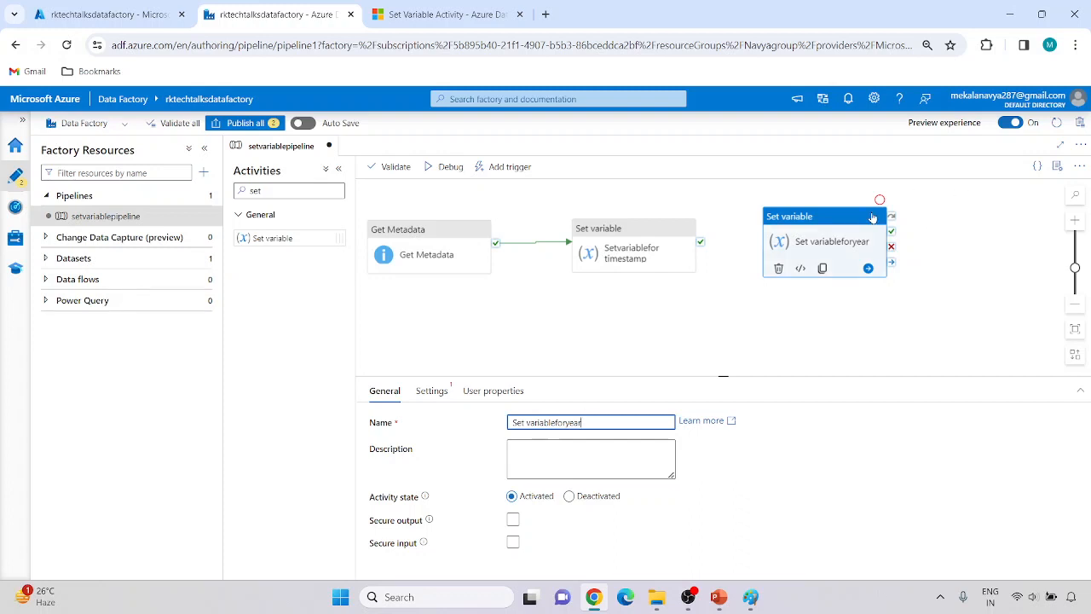
drag(700, 241, 767, 244)
click(748, 307)
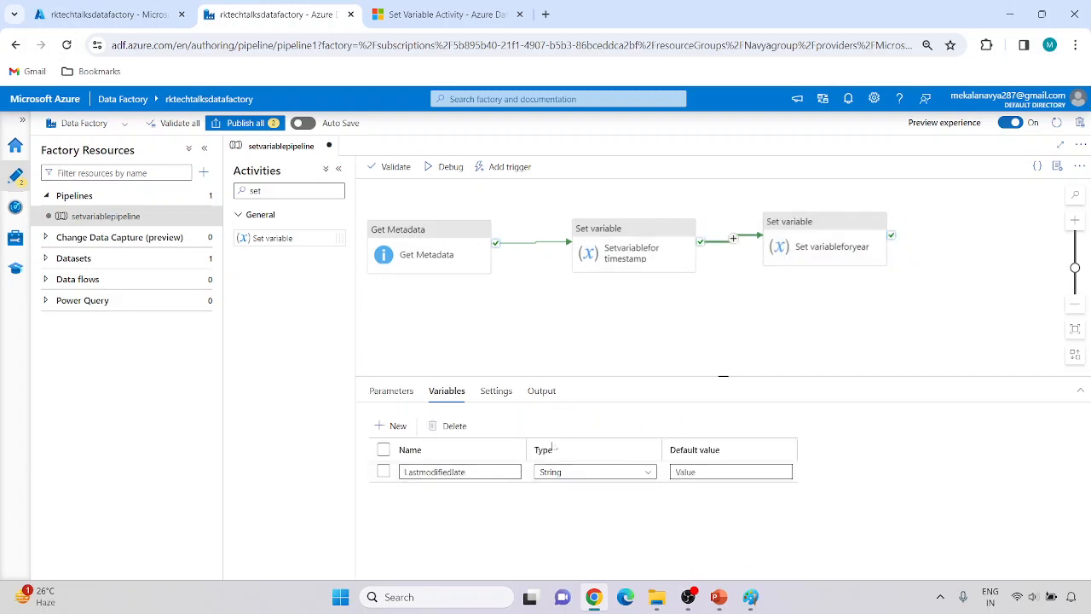
- Choose Lastmodifiedlate as the pipeline variable for the Set variableforyear activity
click(825, 246)
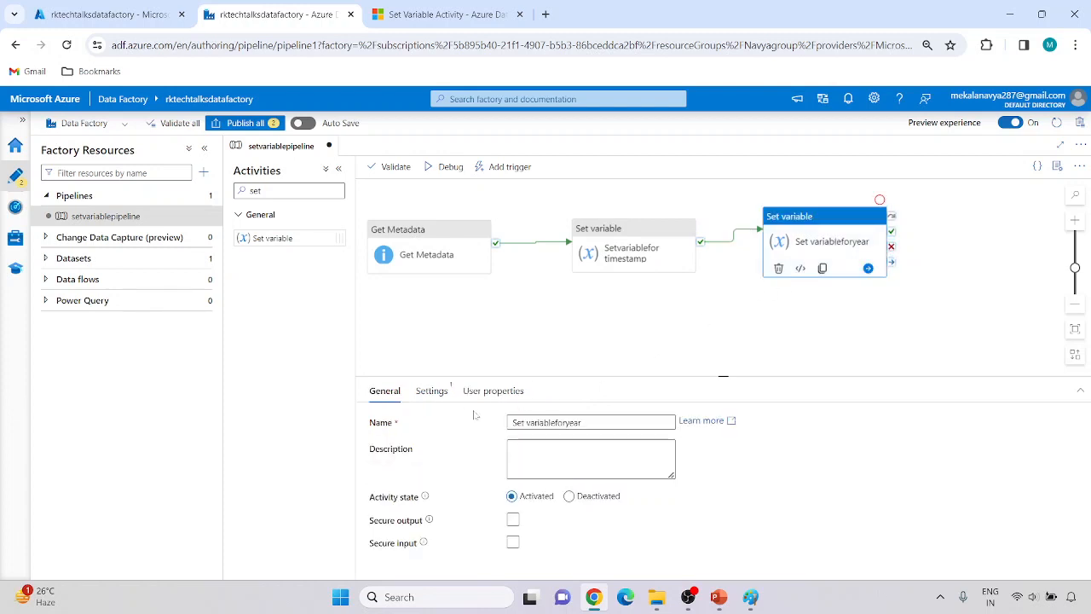
click(431, 390)
click(662, 450)
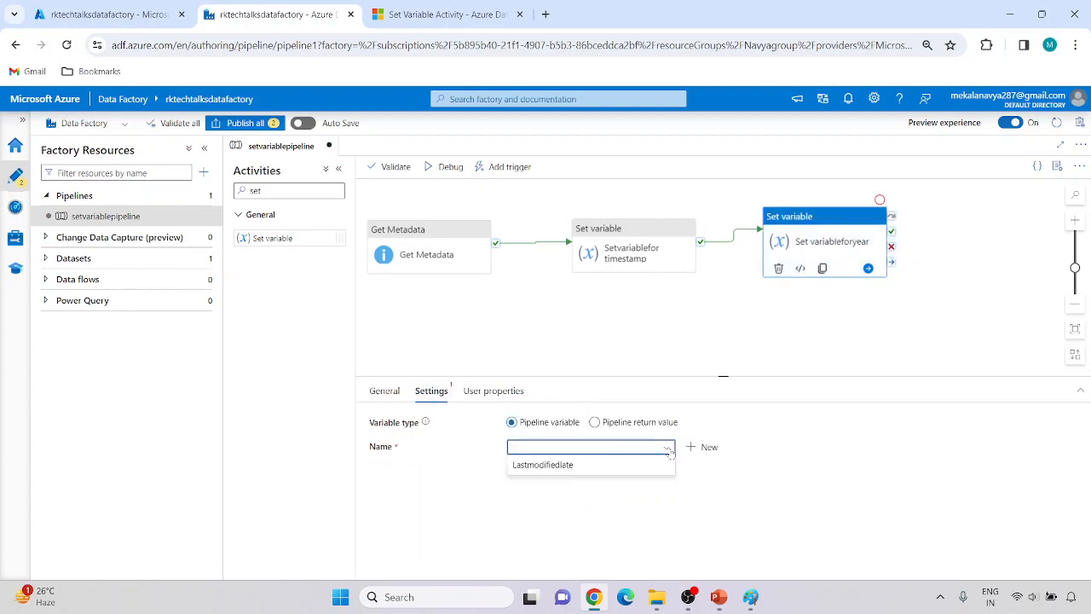
click(573, 466)
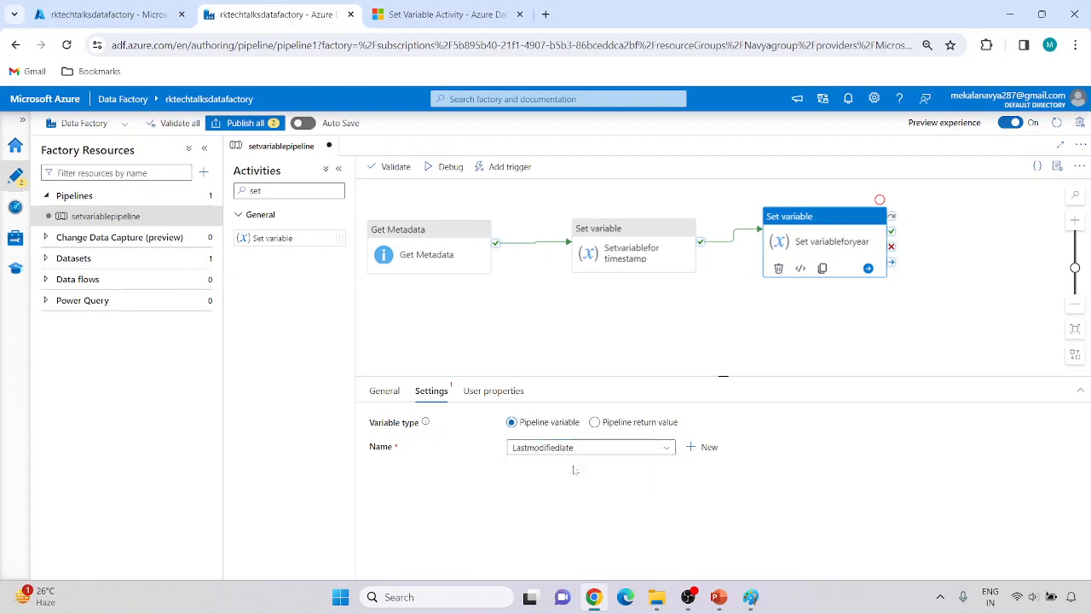
click(576, 471)
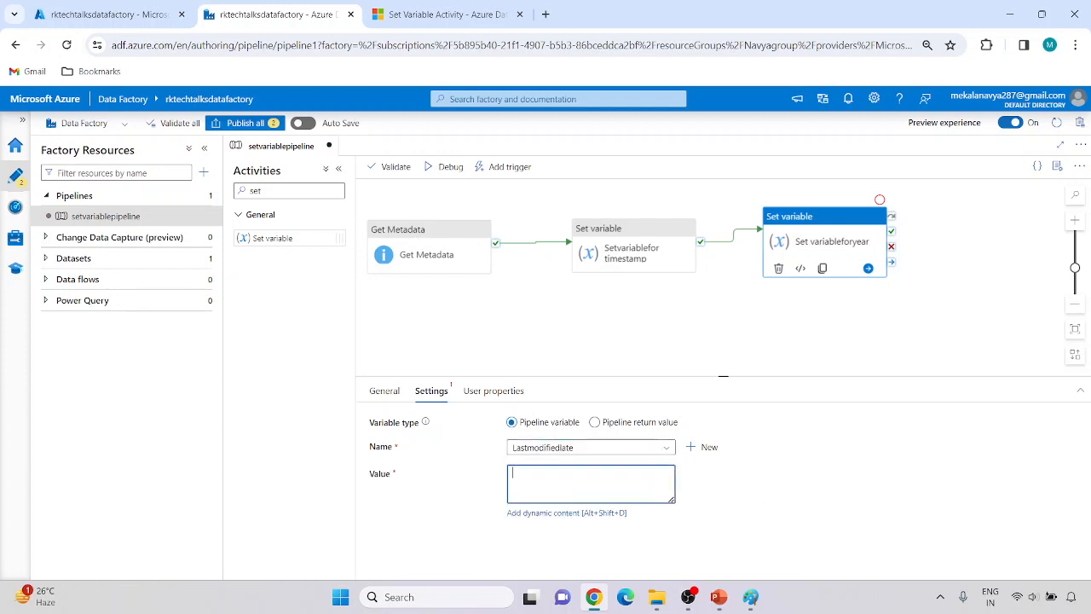
click(536, 514)
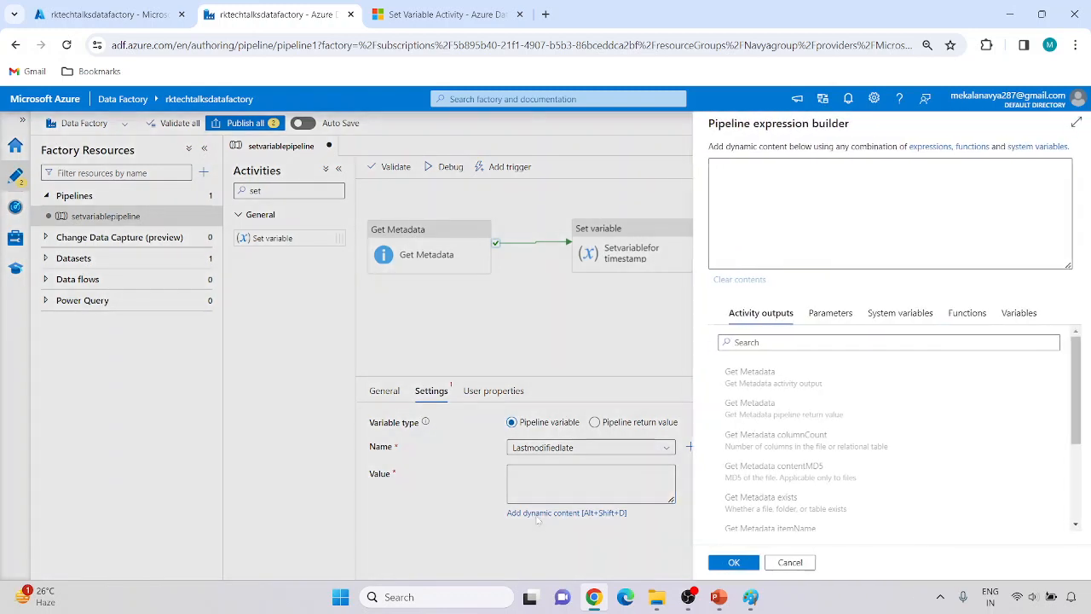
click(1014, 315)
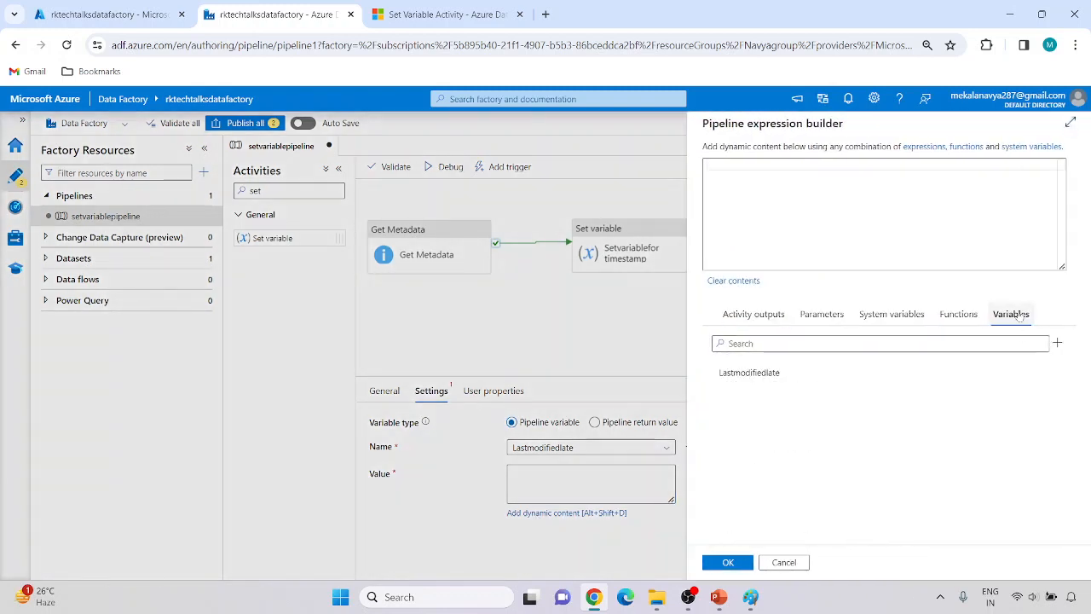
click(773, 381)
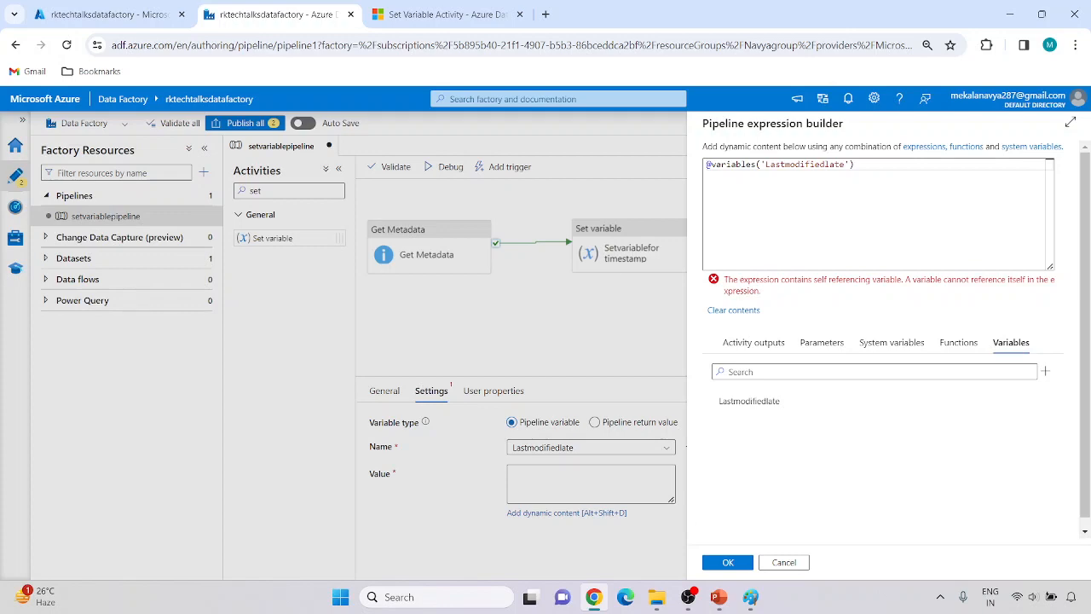
- Read the "Incrementing a variable" section of the Set Variable activity documentation about referencing the variable being set
click(443, 15)
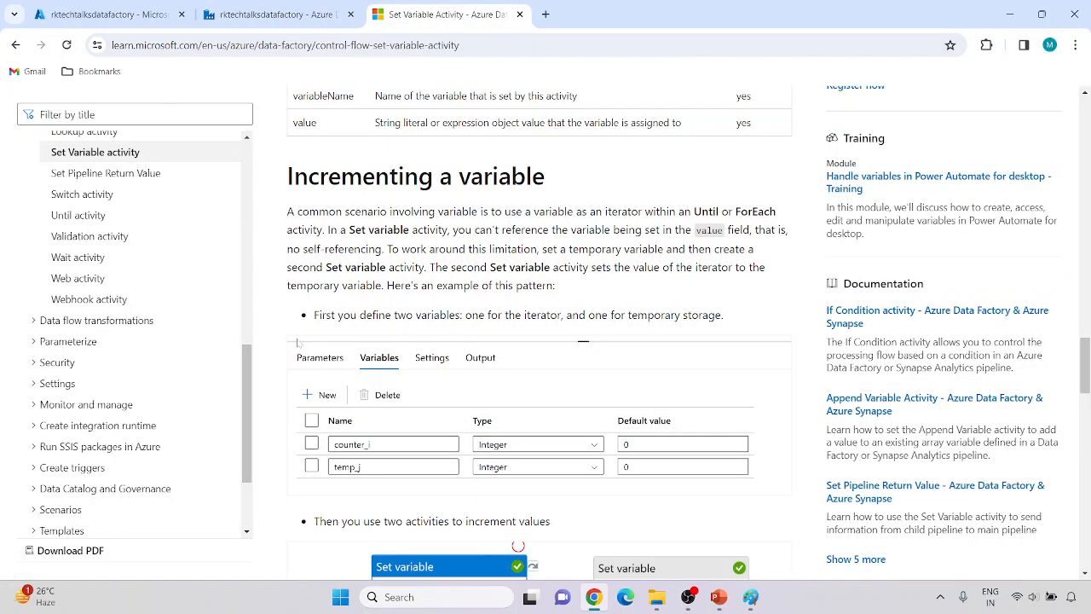
scroll(360, 309, down, 4)
scroll(424, 293, up, 2)
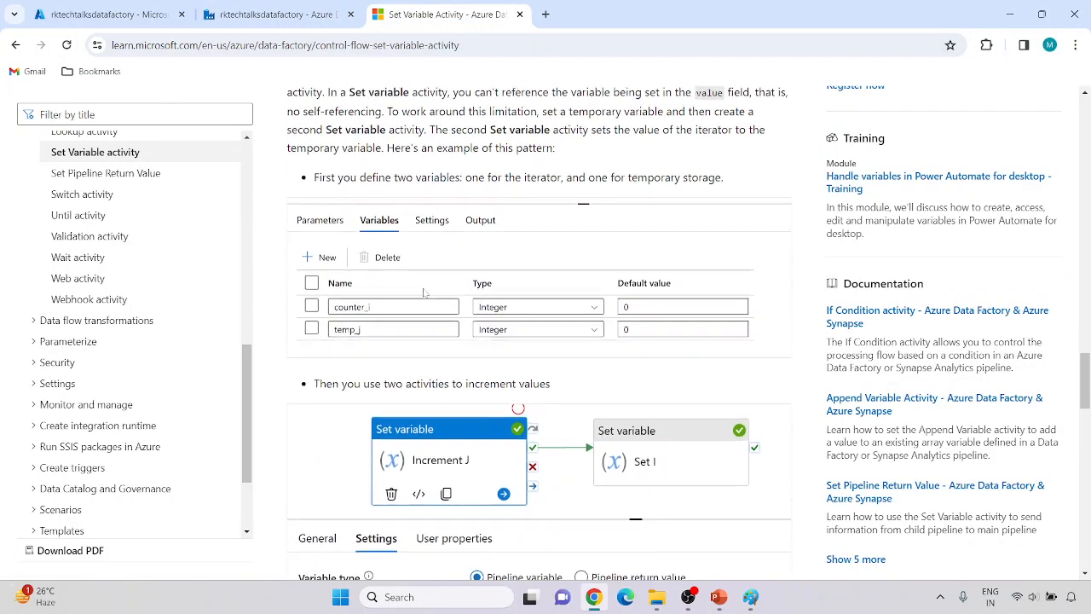
scroll(423, 292, up, 3)
drag(327, 300, 448, 300)
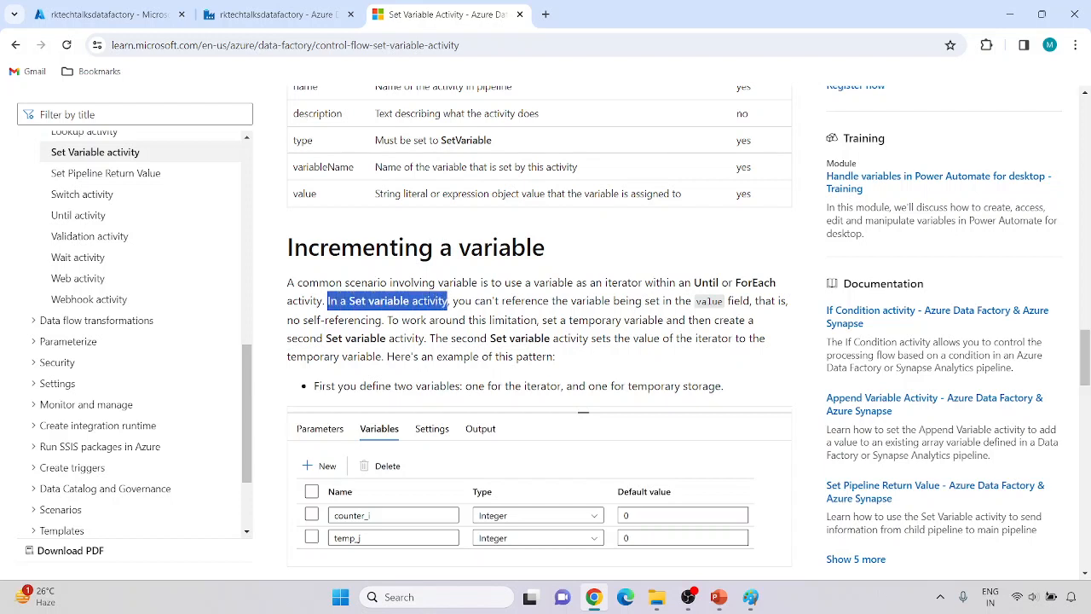
drag(696, 300, 788, 300)
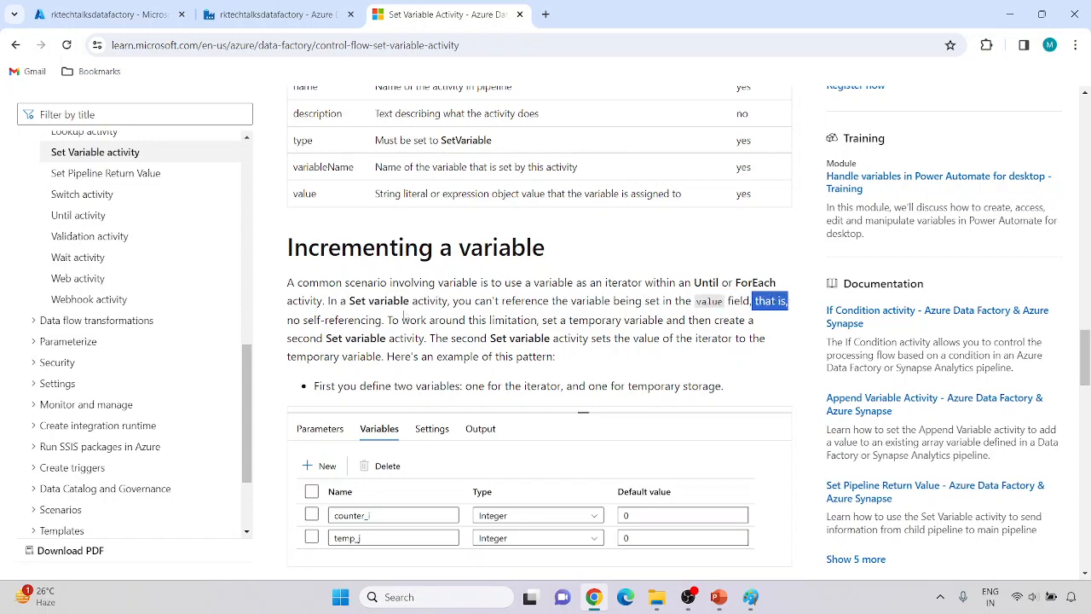
- Highlight the no self-referencing note in the documentation, return to the pipeline, and discard the open expression for Set variableforyear
drag(287, 319, 390, 320)
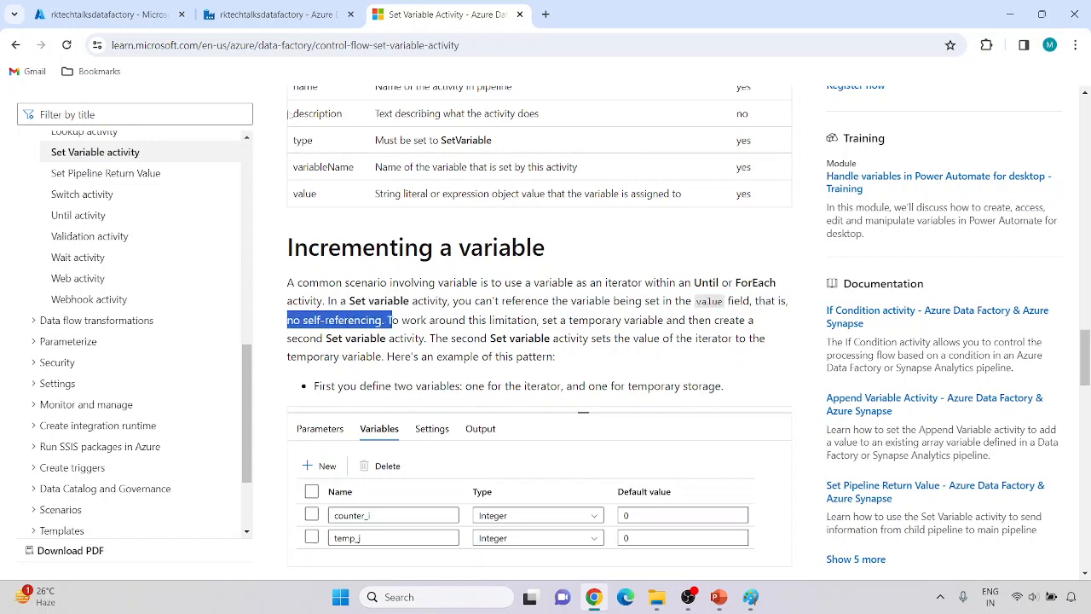
click(290, 12)
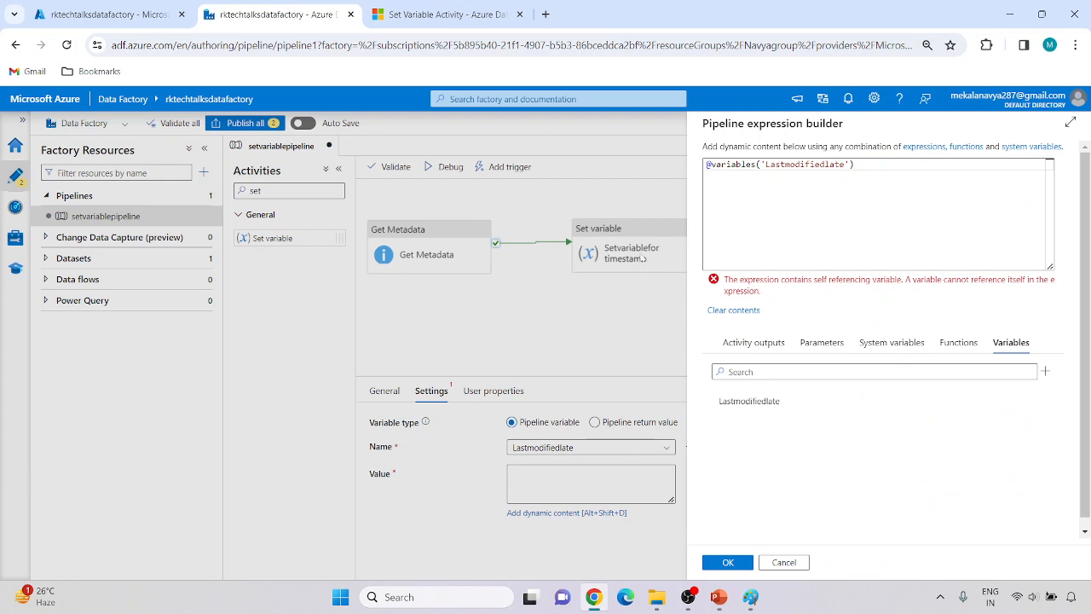
click(783, 562)
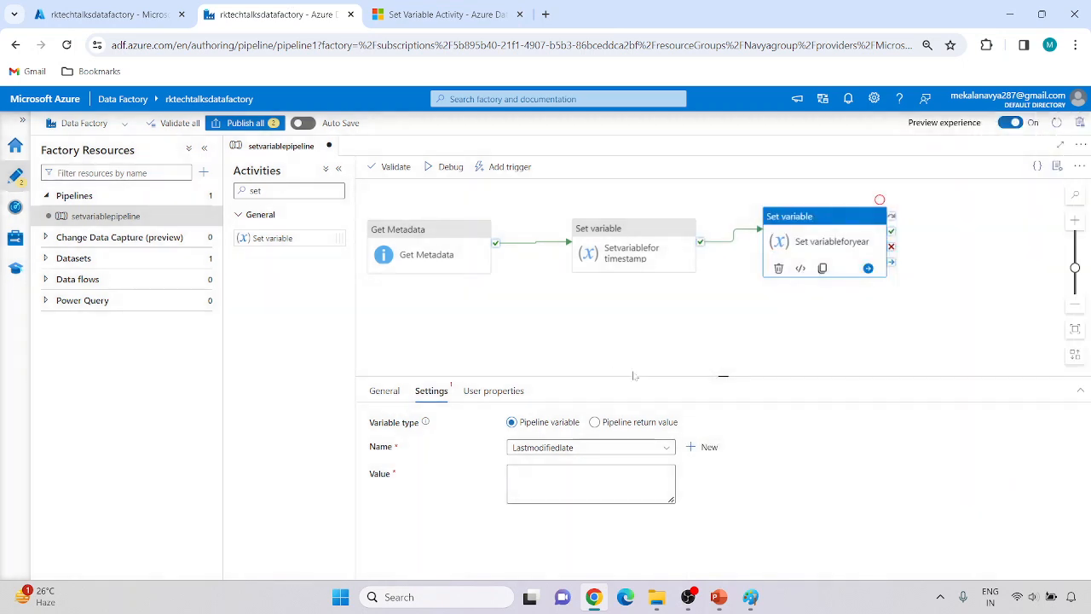
- Add a second pipeline variable named year
click(599, 328)
click(392, 425)
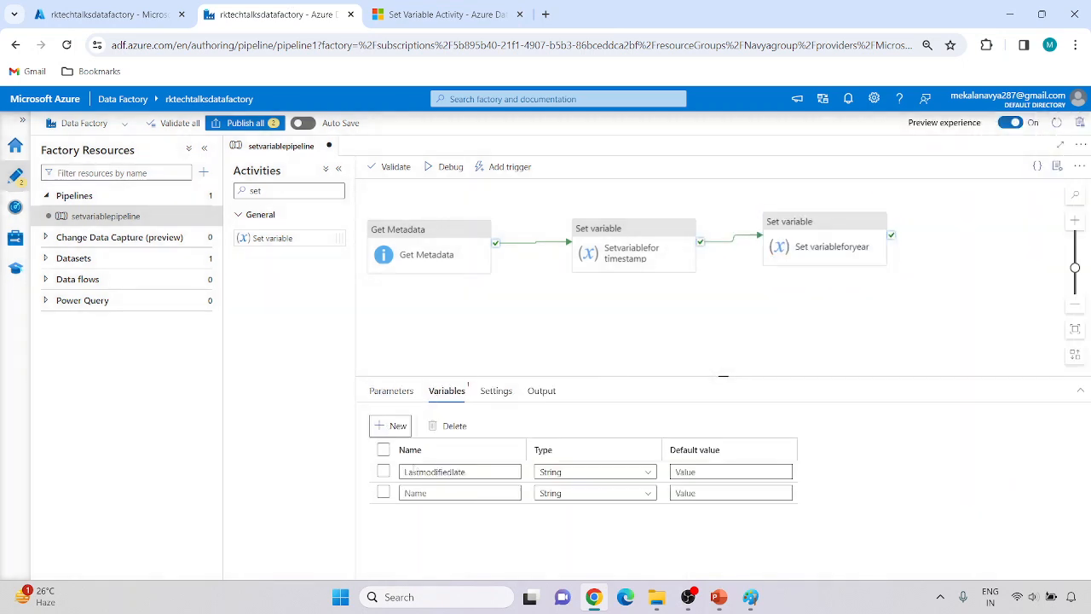
click(460, 493)
text(year)
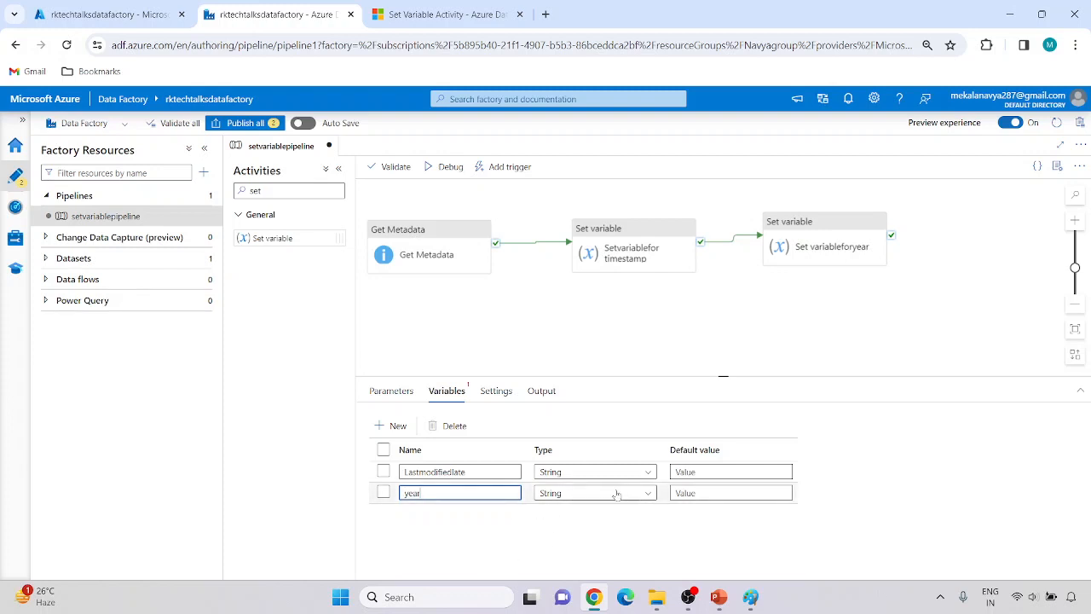
- Examine the data types available for the year variable and close the list without choosing another one
click(589, 495)
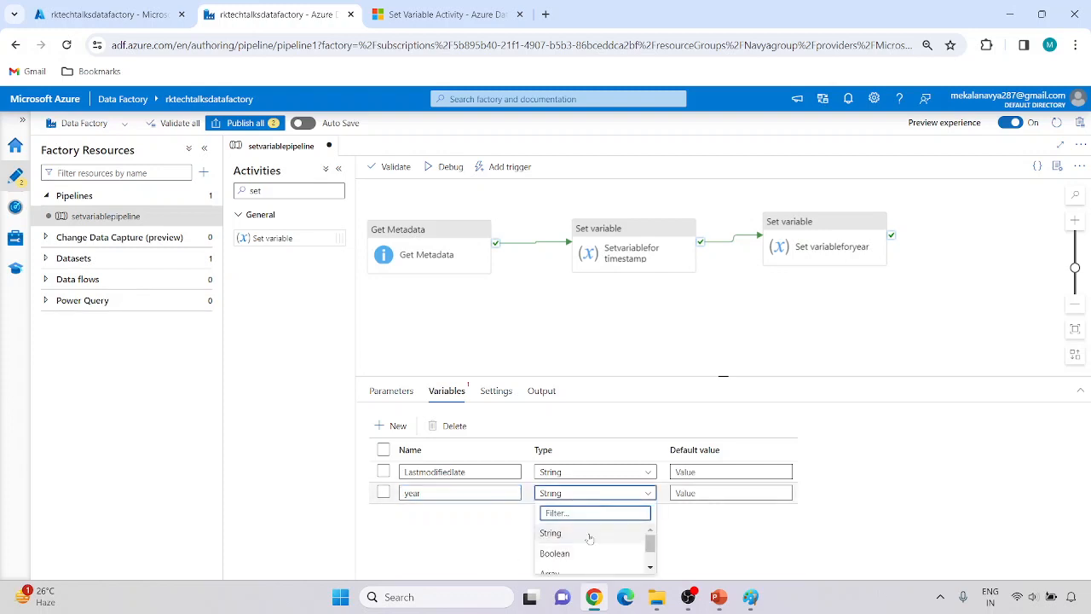
scroll(593, 541, down, 2)
scroll(594, 540, up, 2)
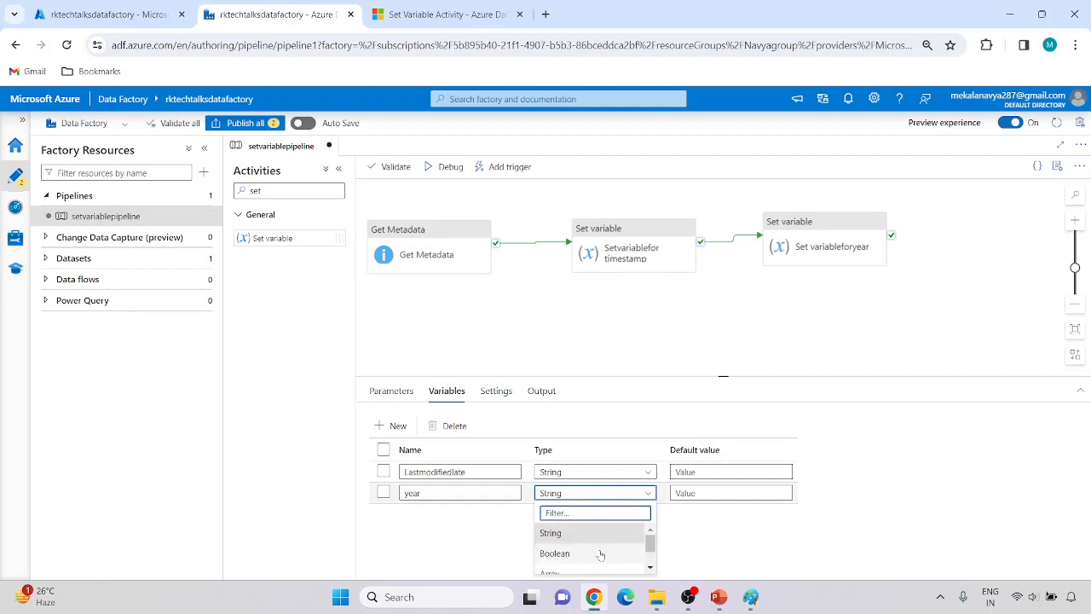
scroll(594, 540, down, 2)
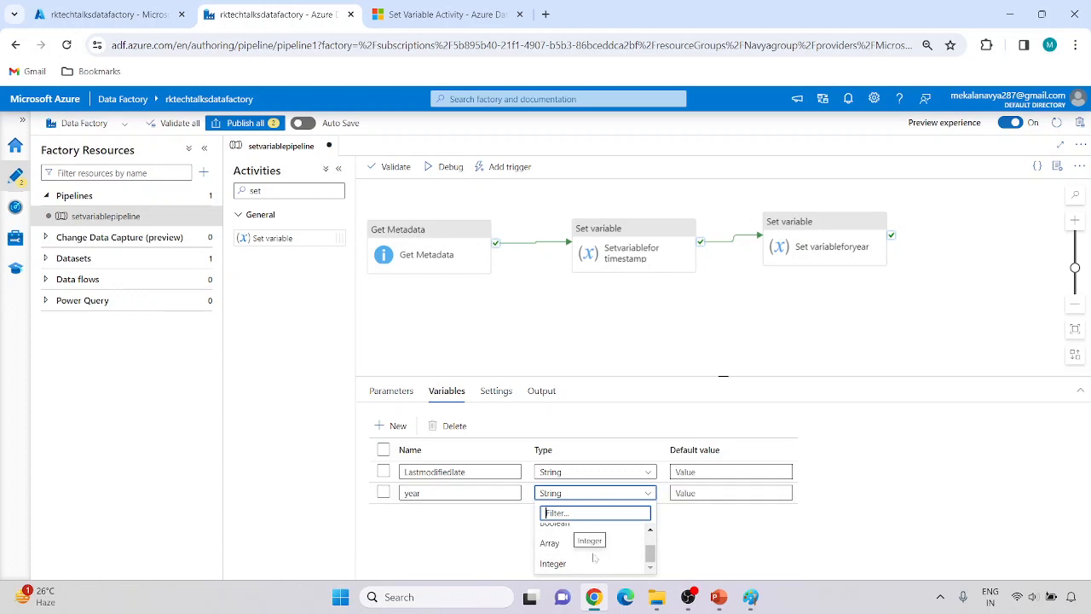
scroll(595, 554, up, 2)
scroll(585, 542, down, 2)
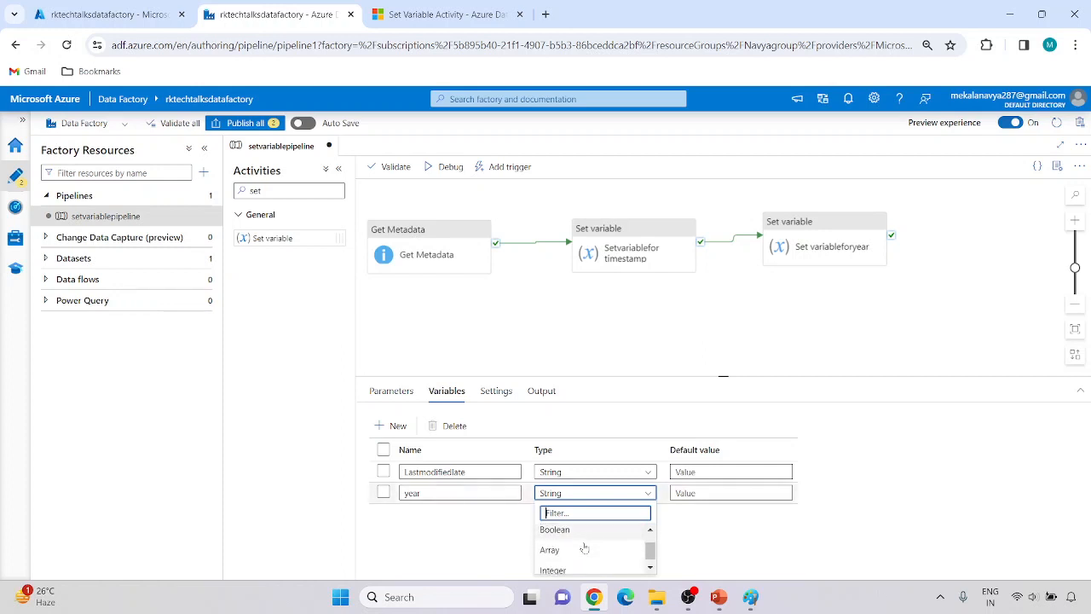
scroll(588, 544, up, 1)
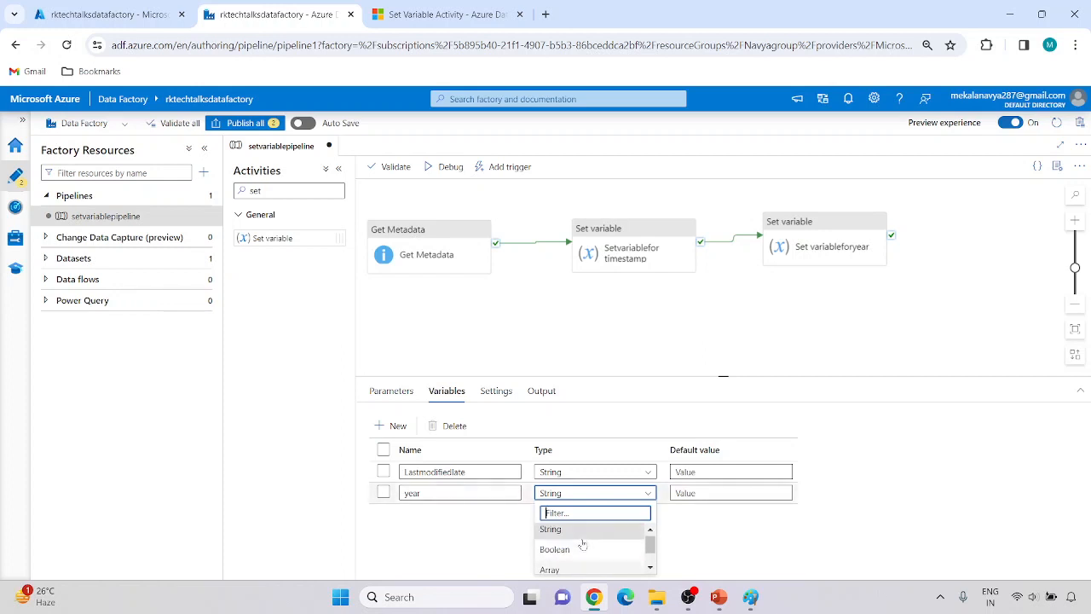
scroll(586, 542, down, 1)
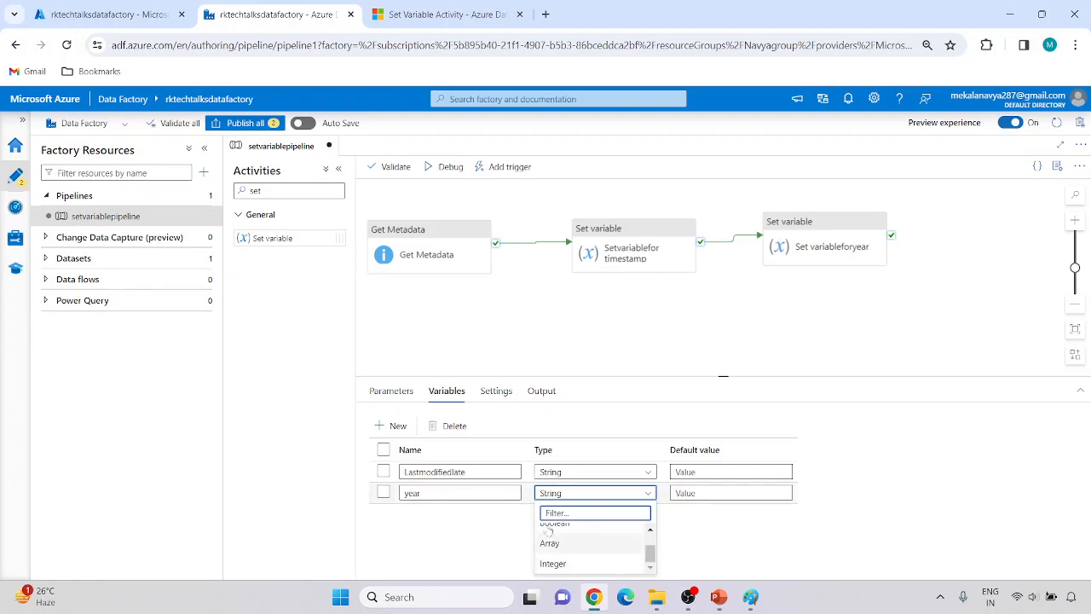
click(733, 547)
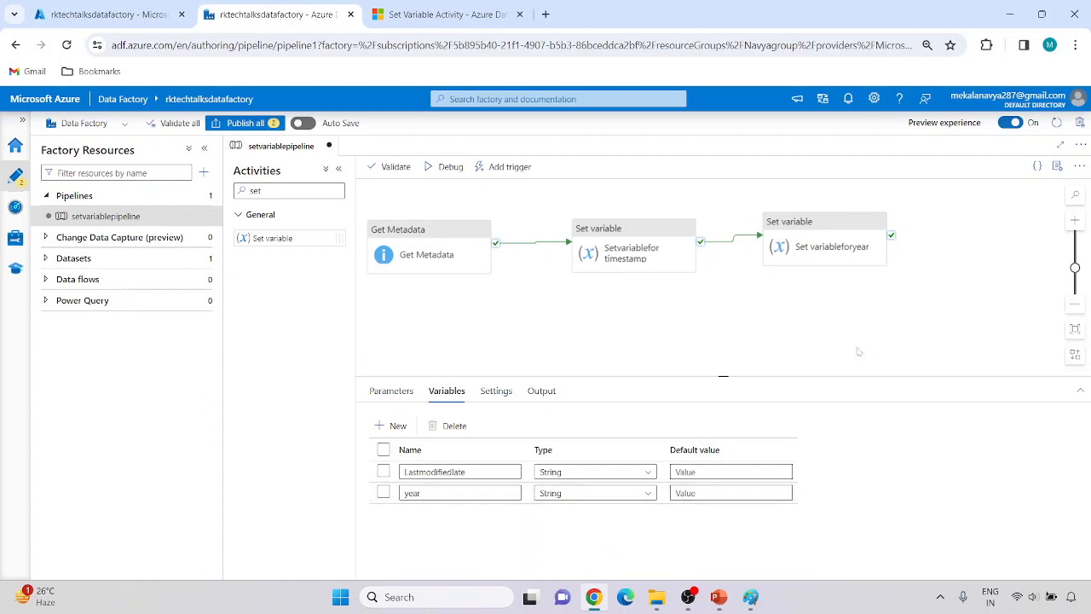
- Choose year as the pipeline variable for the Set variableforyear activity
click(812, 248)
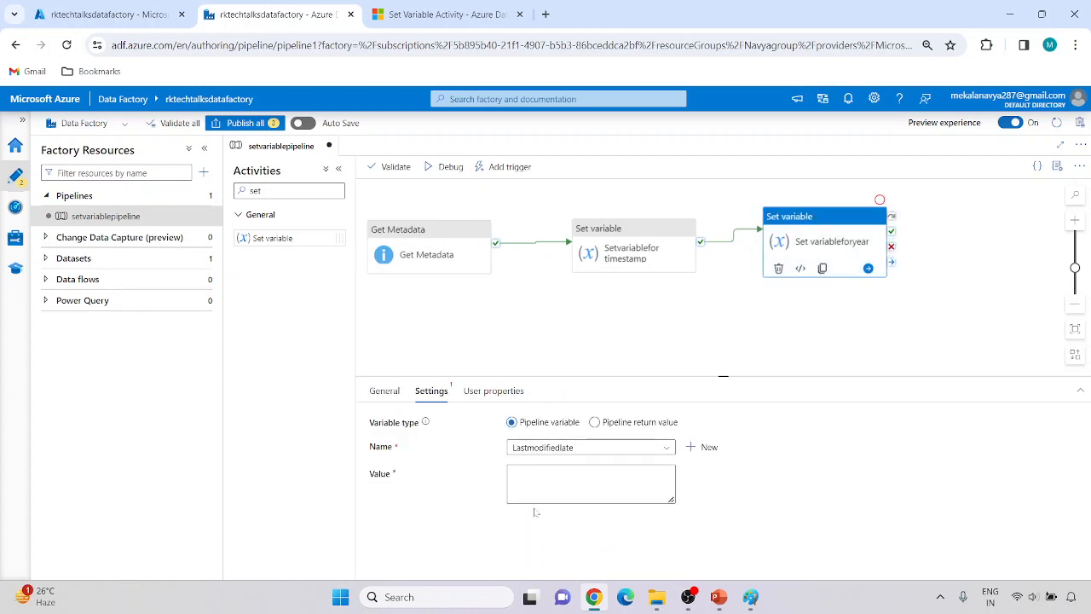
click(659, 449)
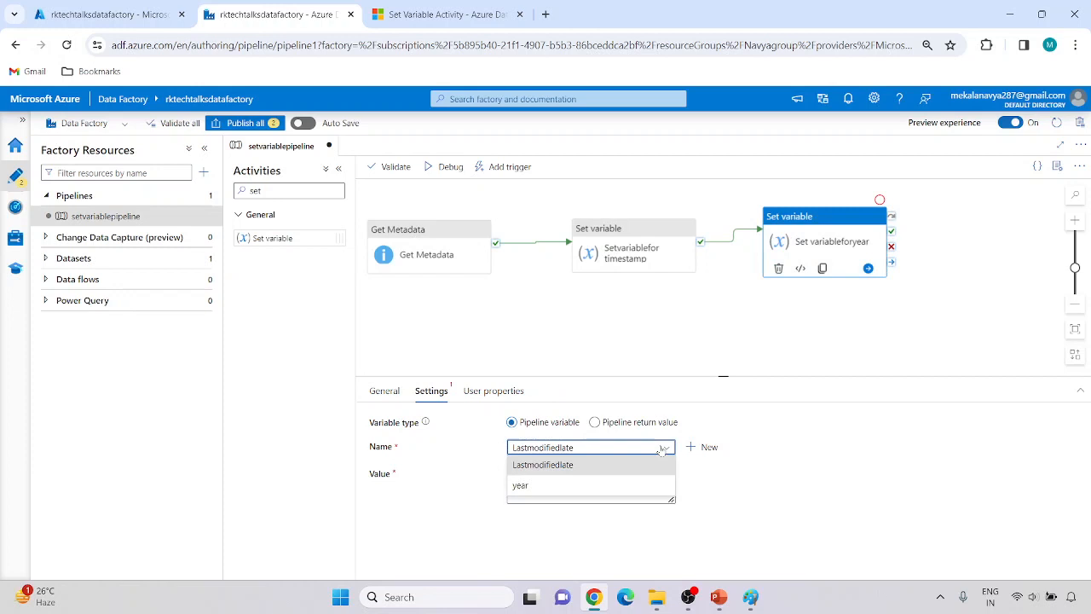
click(563, 484)
click(563, 482)
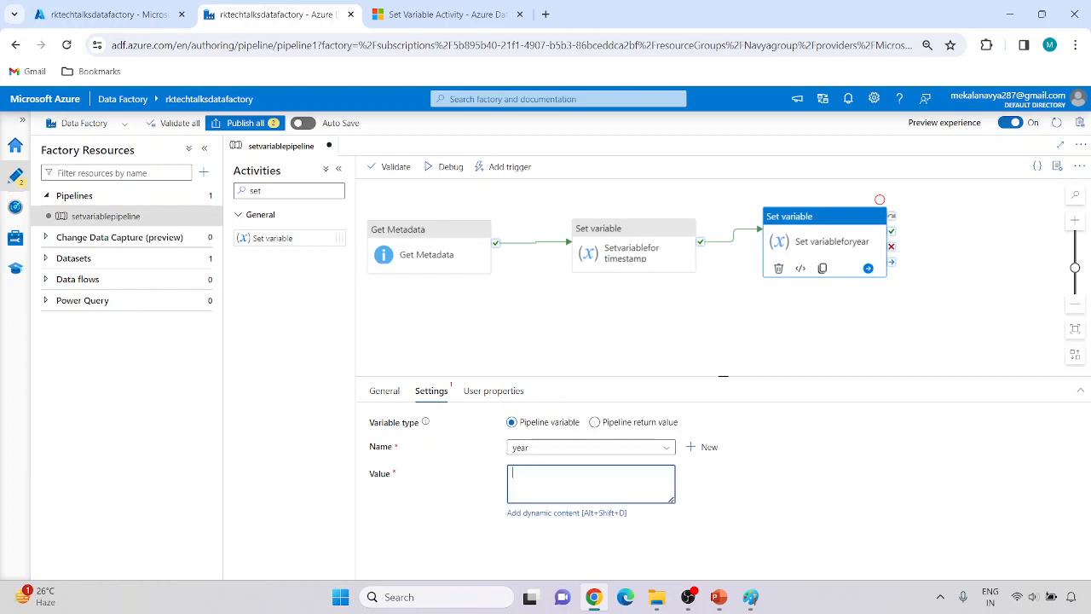
click(541, 513)
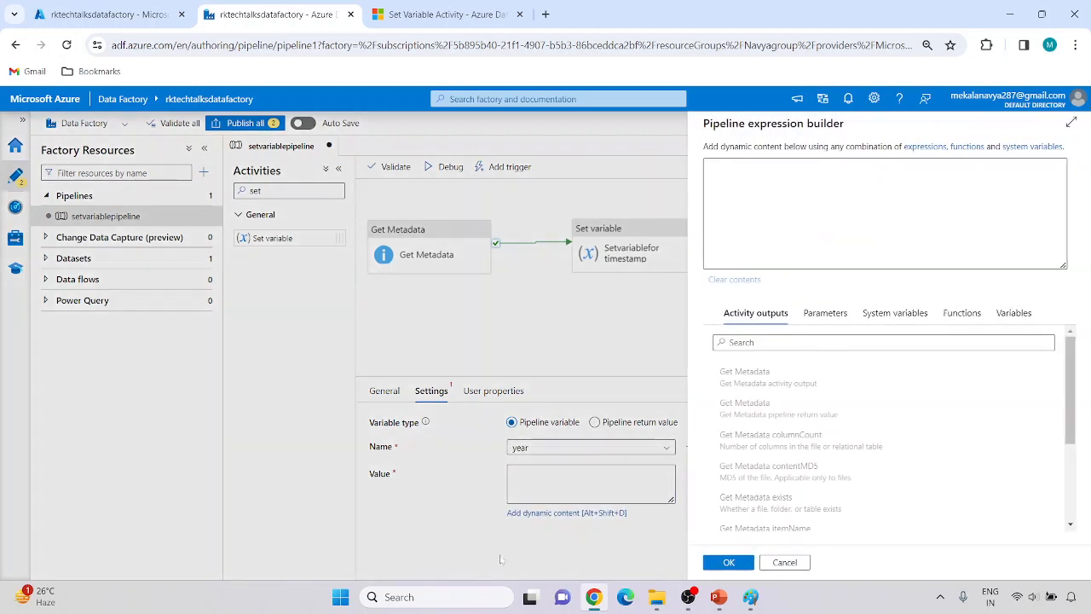
click(1010, 315)
right_click(1008, 326)
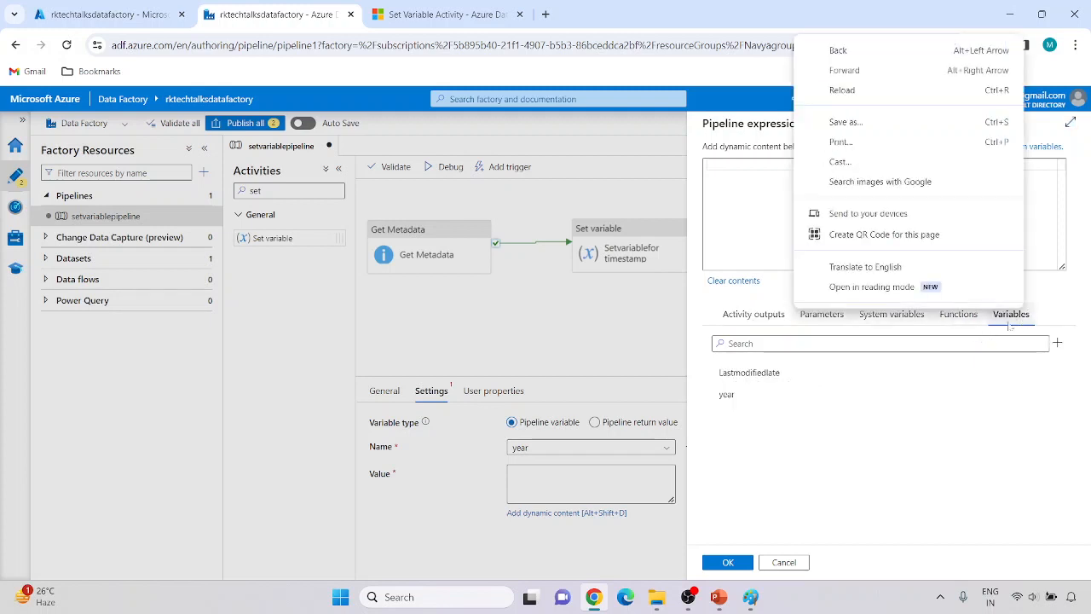
key(Escape)
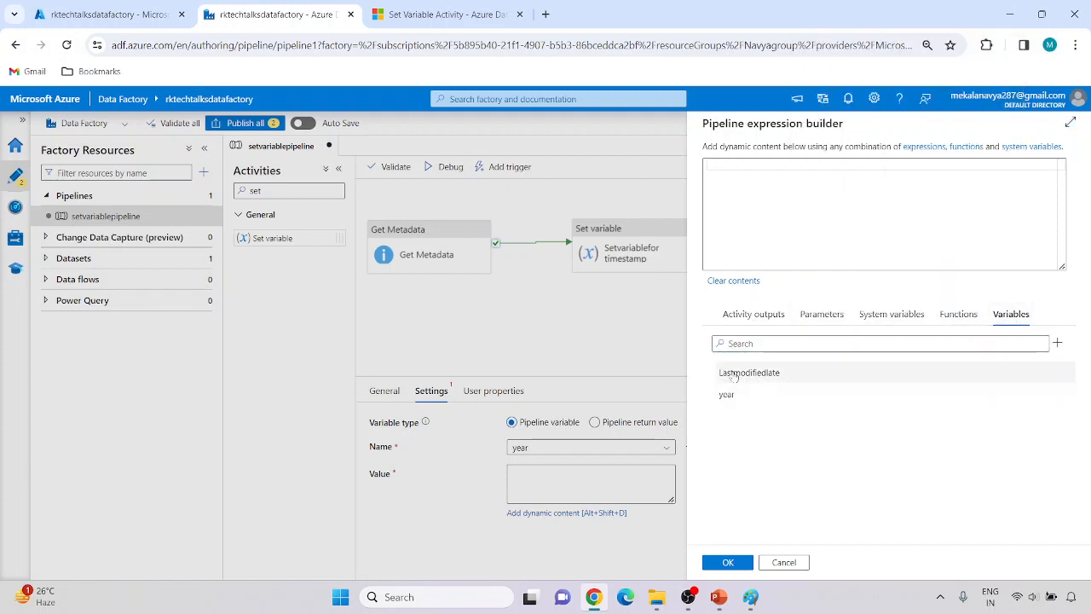
click(733, 375)
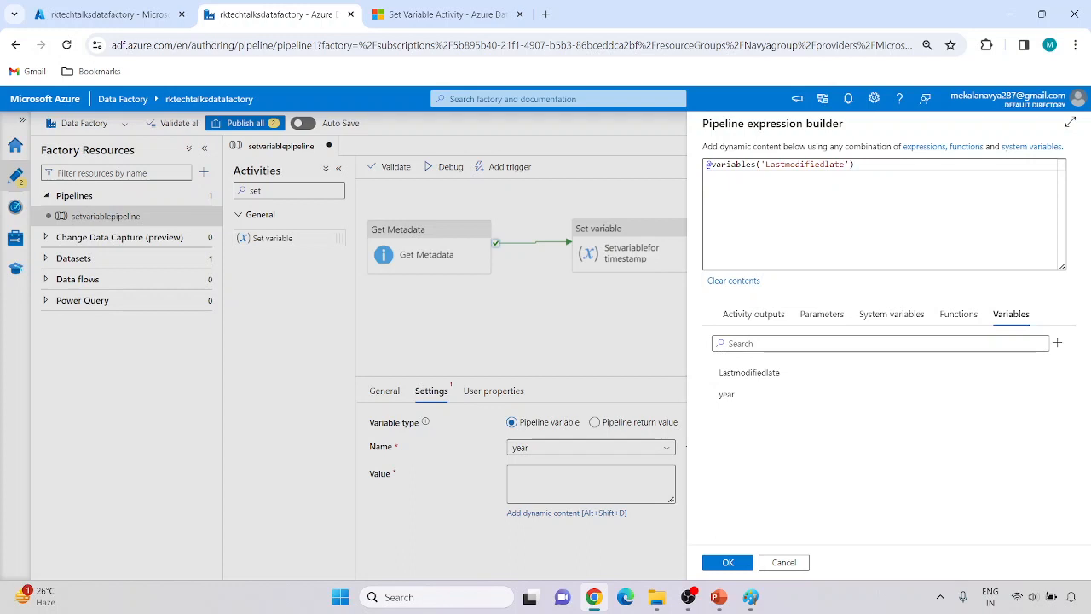
click(711, 165)
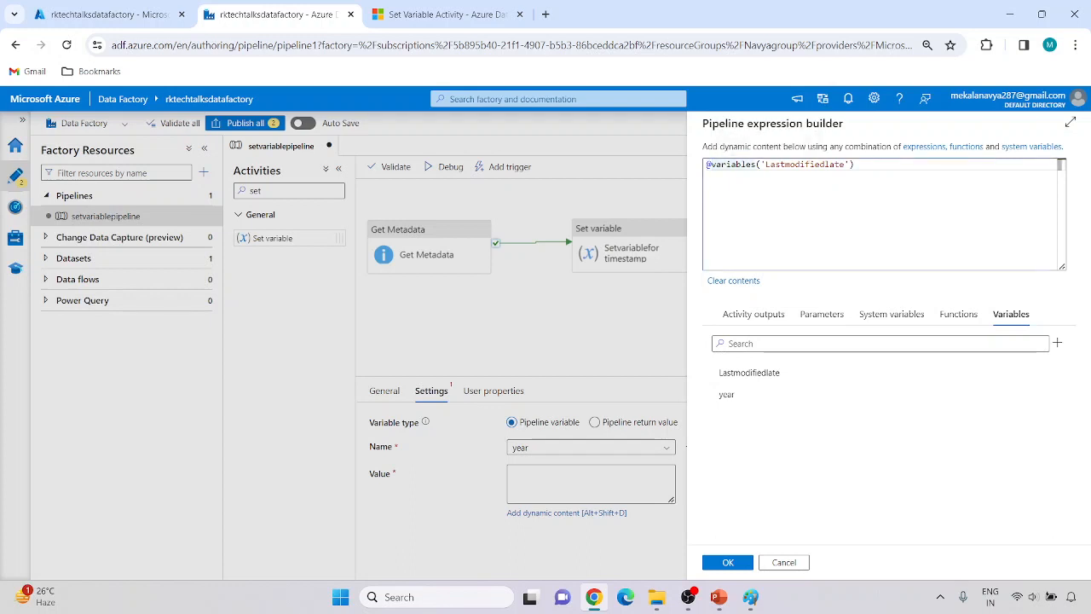
text(substring)
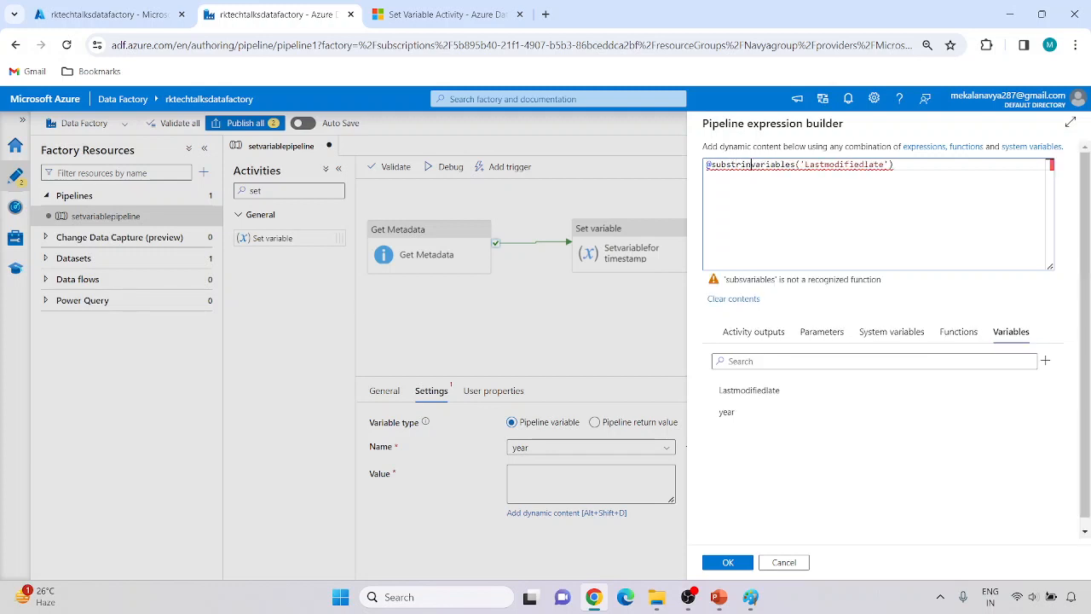
text(()
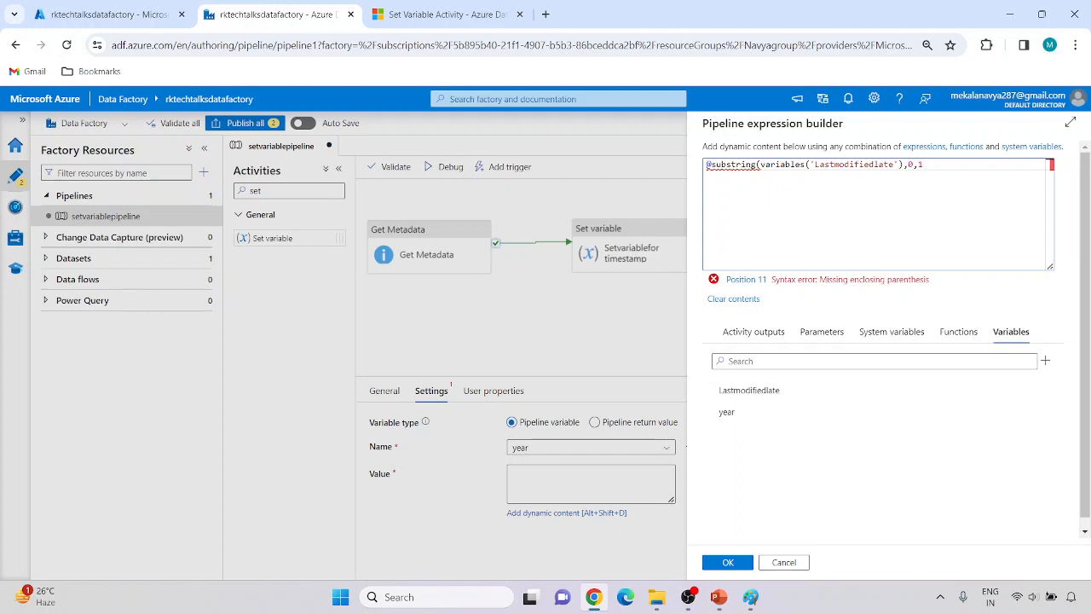
text(,0,1))
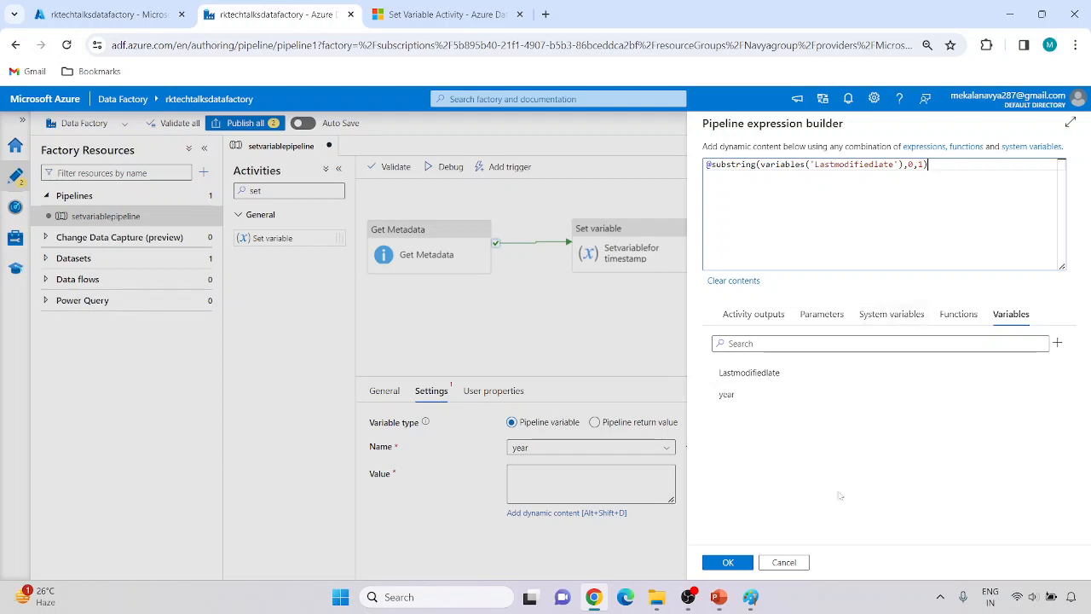
click(724, 564)
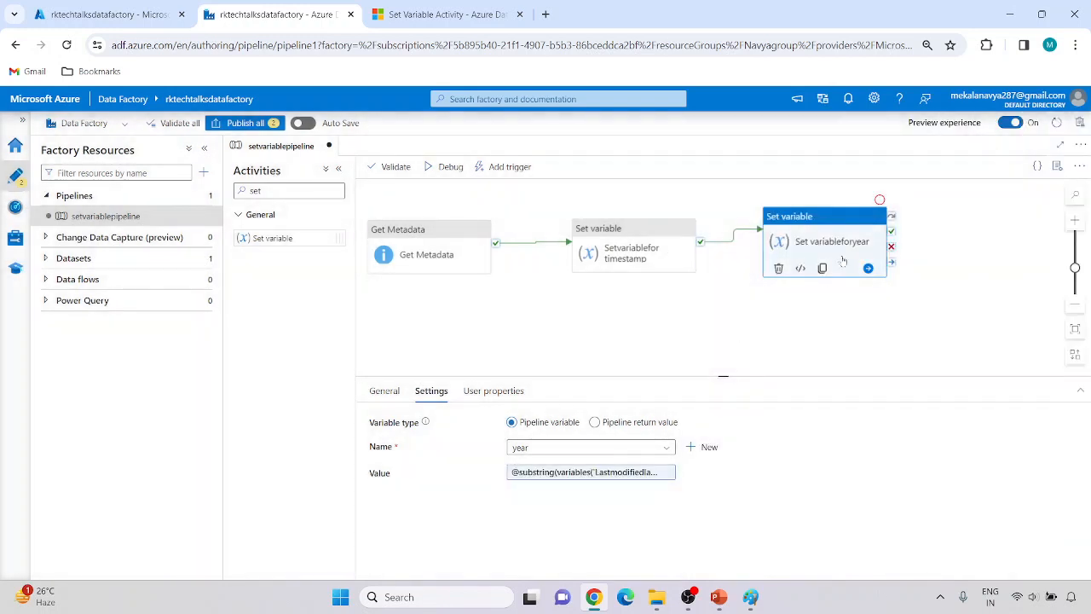
- Move Set variableforyear closer to Setvariablefor timestamp, and check the flow diagram in Paint for the following activity
drag(830, 247, 799, 254)
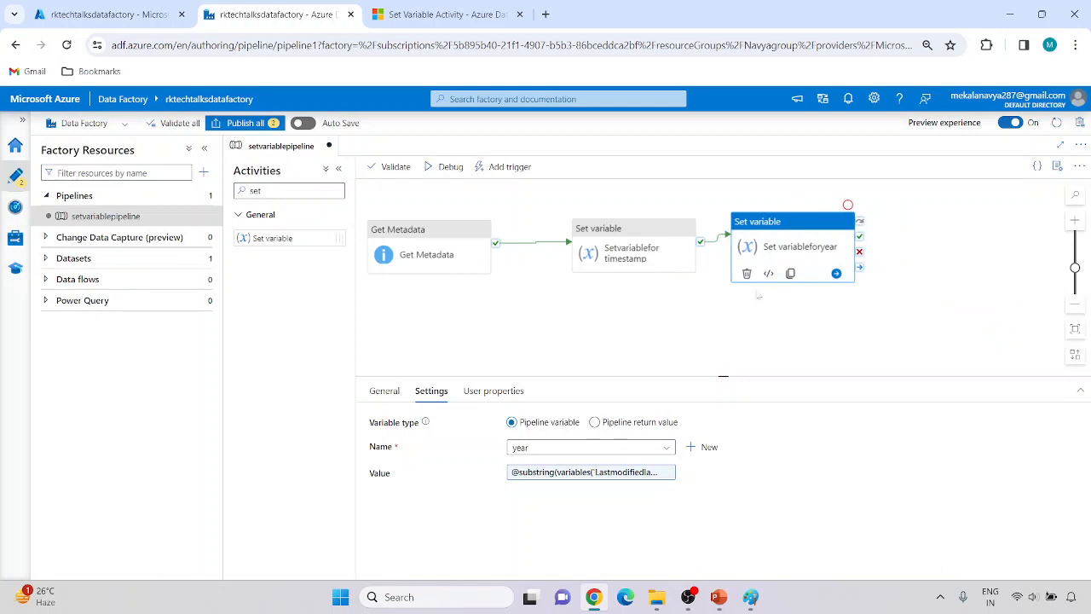
click(750, 596)
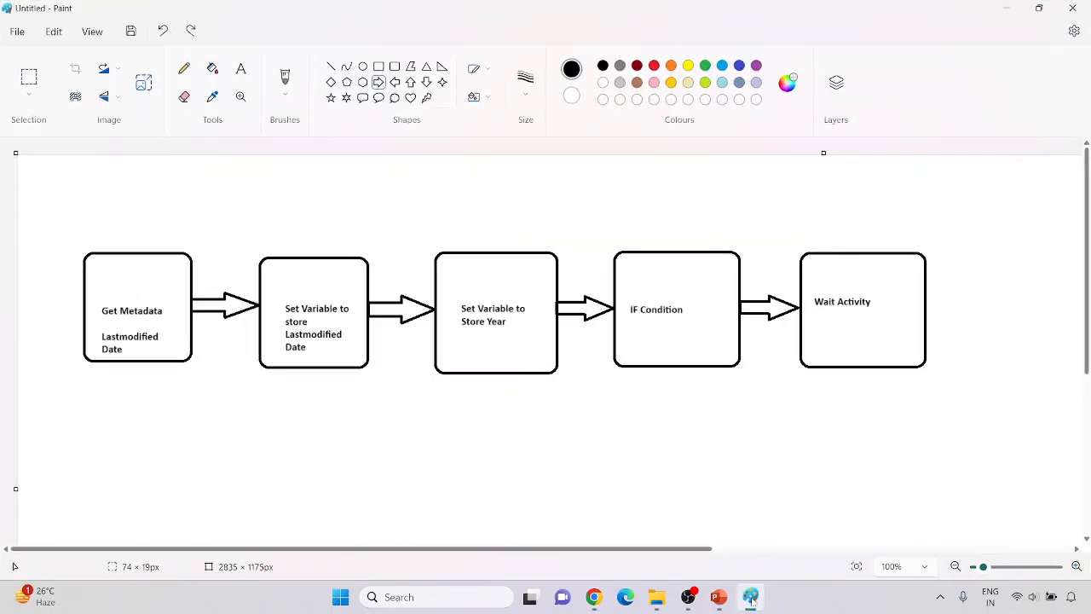
click(750, 596)
- Search the activities for "if" and add an If Condition activity to the canvas beside Set variableforyear
click(261, 190)
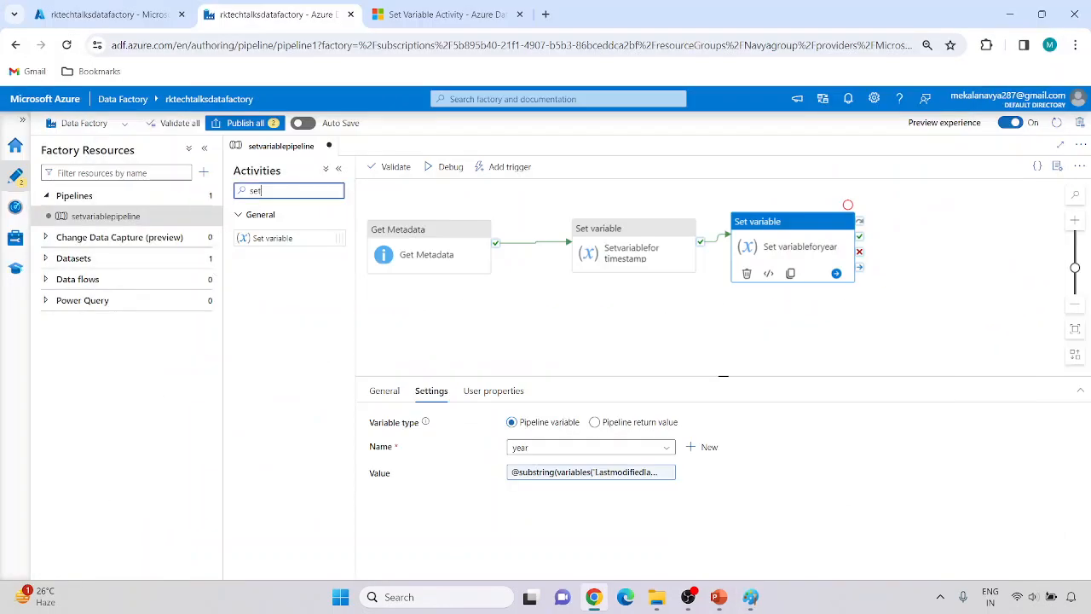
key(BackSpace)
key(BackSpace)
key(BackSpace)
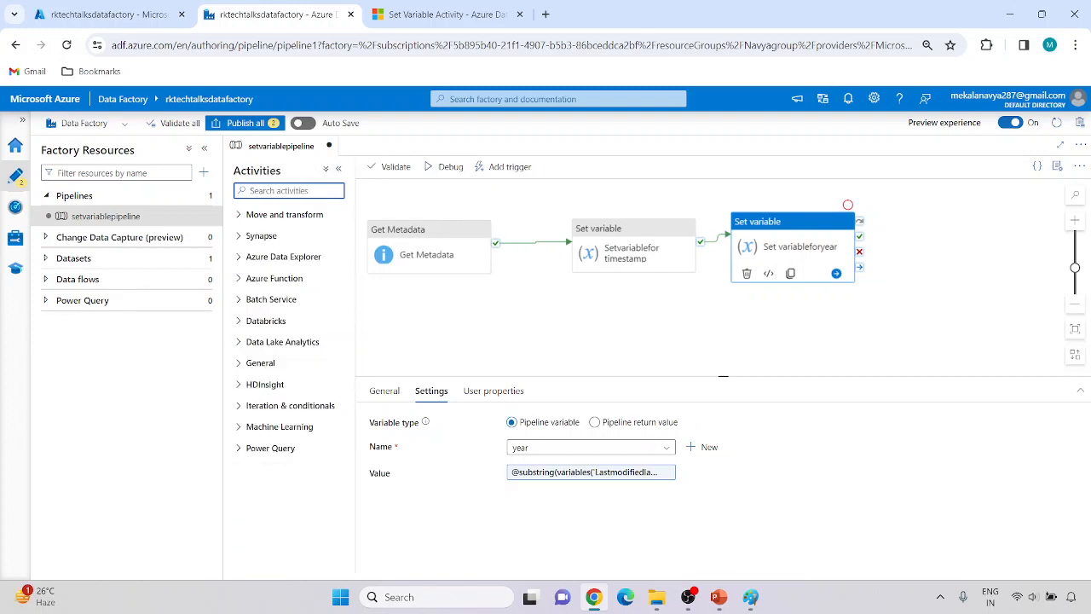
text(if)
drag(245, 238, 933, 244)
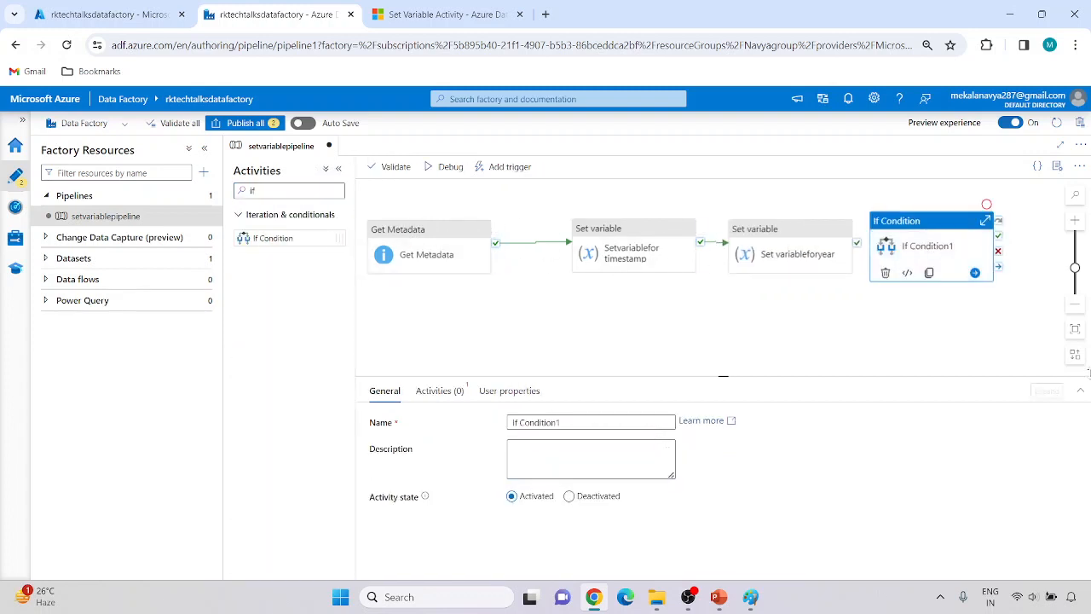
- Auto-align the pipeline activities and fit the whole flow on the canvas
click(1075, 356)
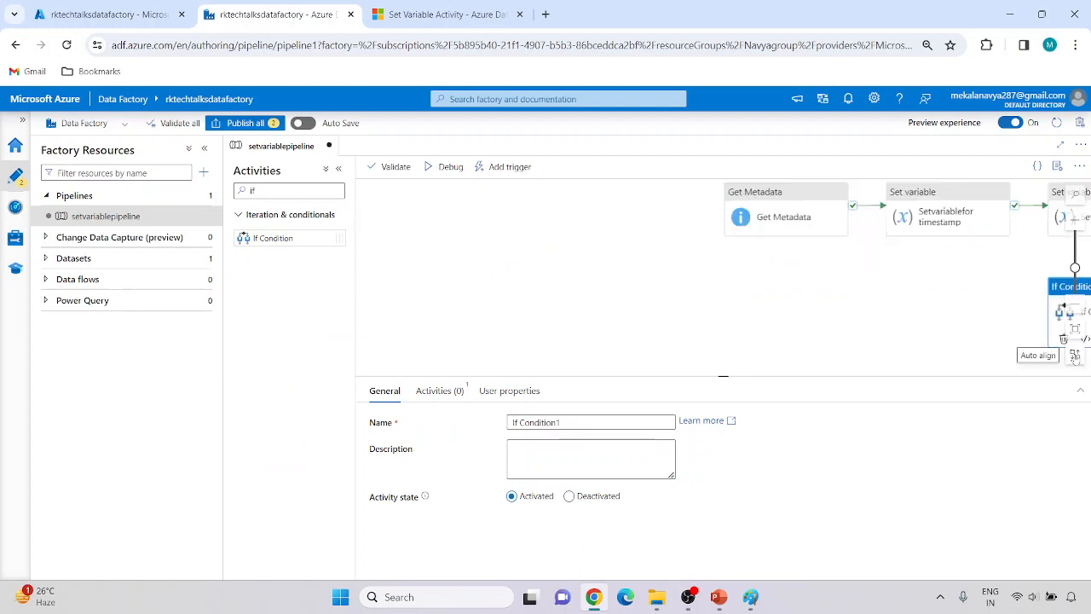
scroll(779, 288, down, 1)
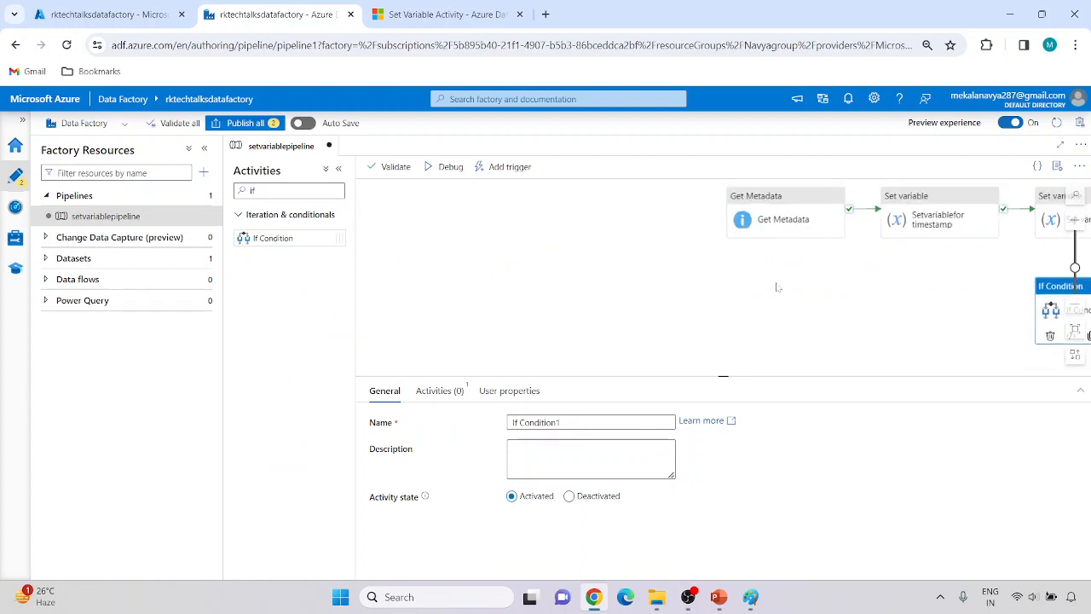
scroll(802, 309, down, 1)
click(1075, 330)
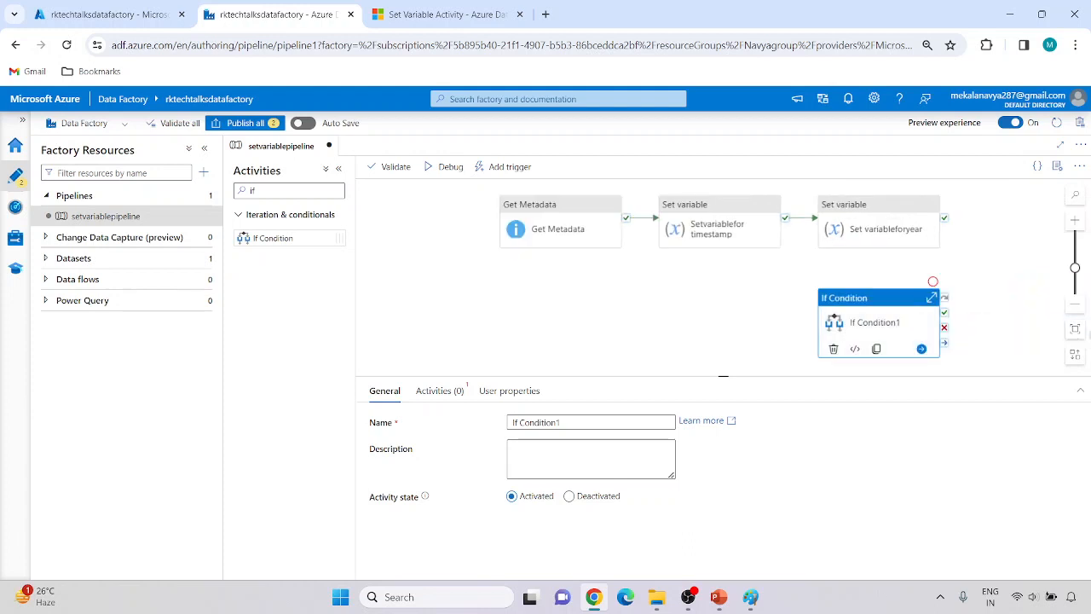
- Shift the Get Metadata and Set variable activities back along the row, and connect Set variableforyear's success output to If Condition1
drag(606, 226, 518, 228)
drag(726, 228, 632, 231)
mouse_move(886, 230)
mouse_down()
mouse_move(779, 228)
mouse_move(857, 294)
mouse_move(852, 315)
mouse_up()
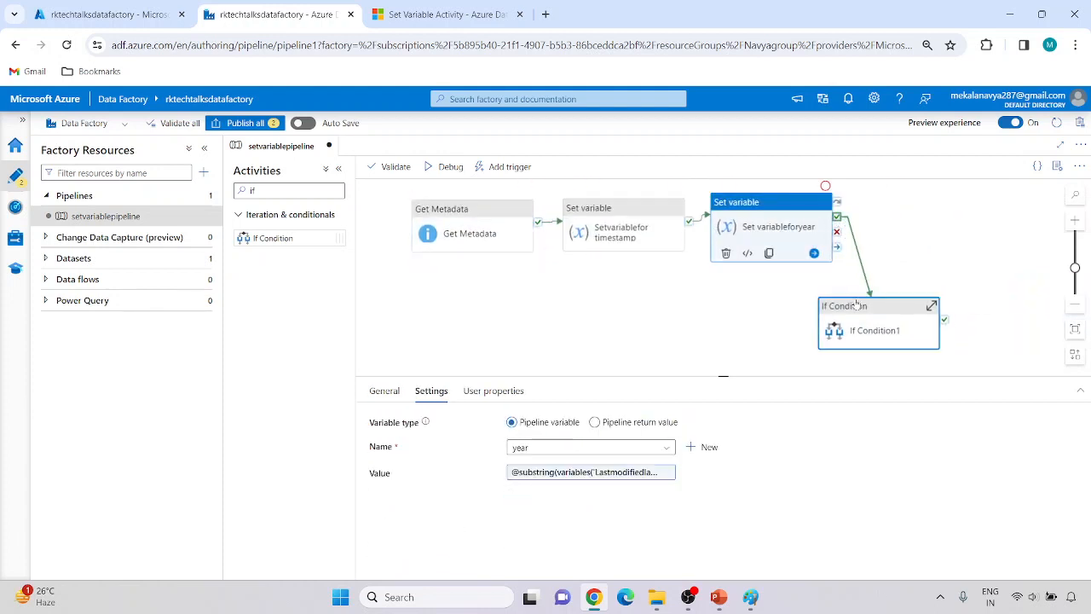
- Collapse the activities list and place If Condition1 in line right after Set variableforyear
click(750, 341)
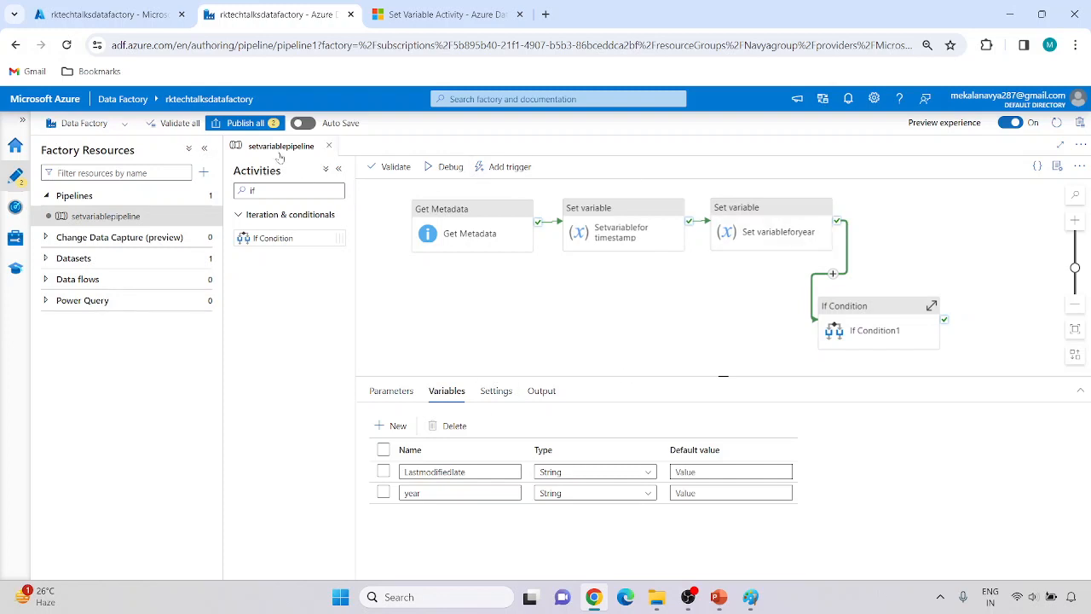
click(338, 171)
drag(772, 338, 818, 239)
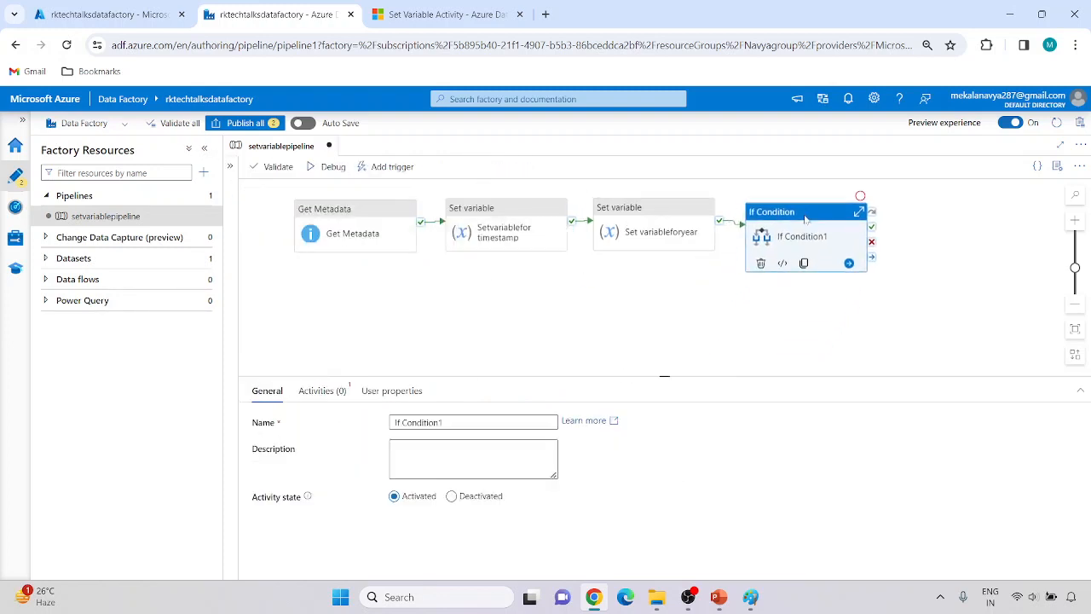
- Rename the If Condition1 activity to If Condition and insert the year variable into its expression
click(442, 422)
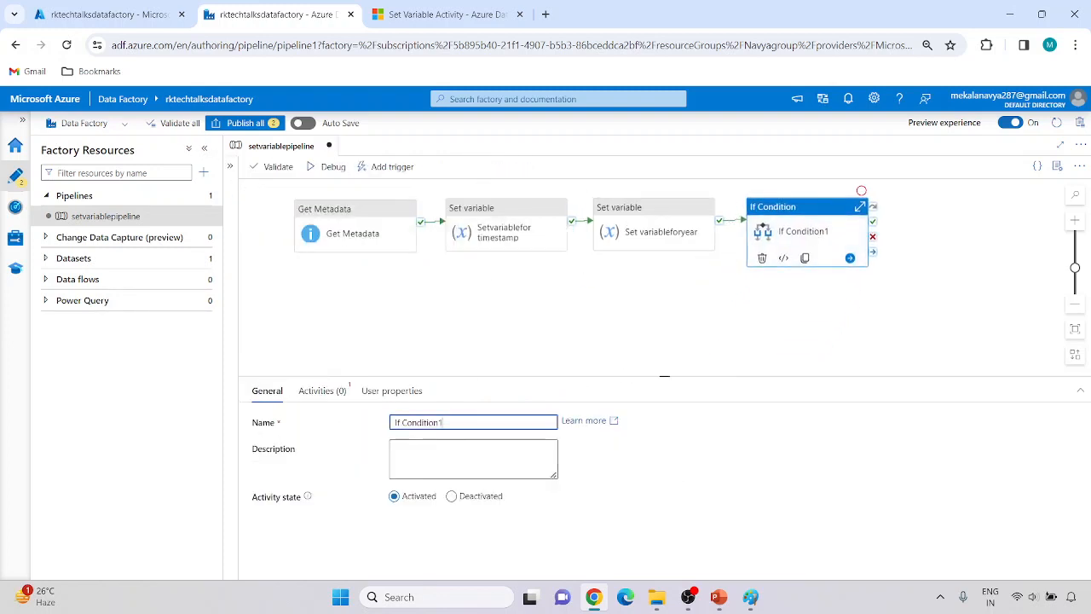
click(321, 390)
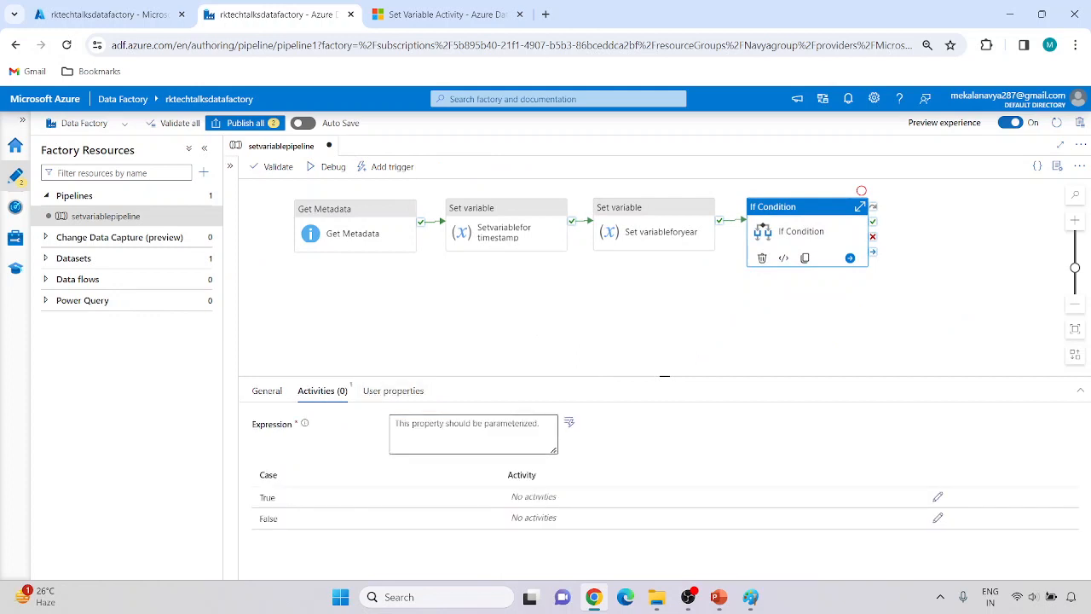
click(473, 434)
click(449, 463)
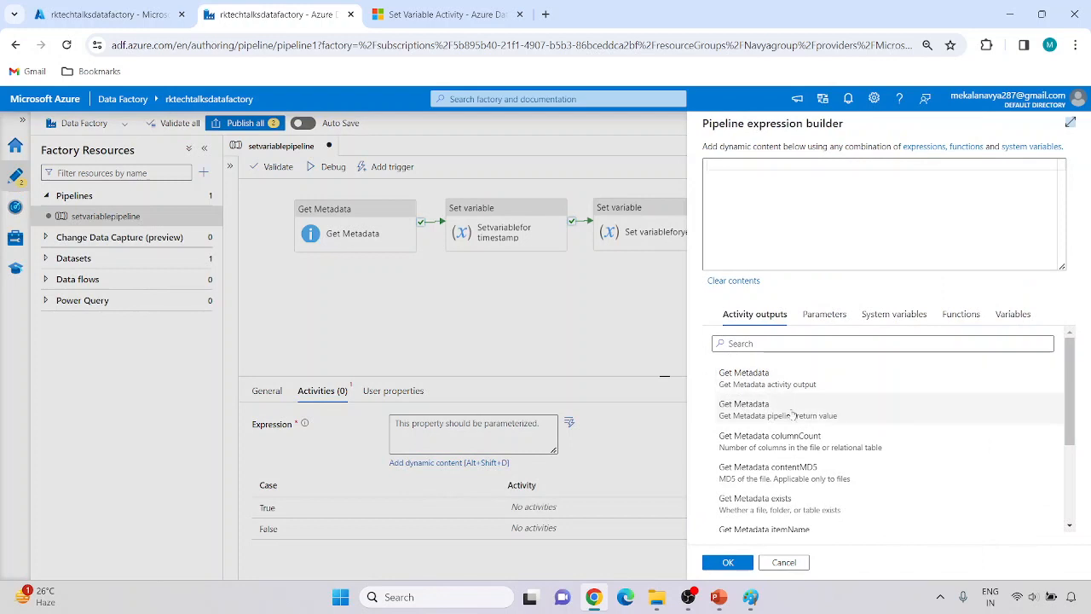
click(1011, 315)
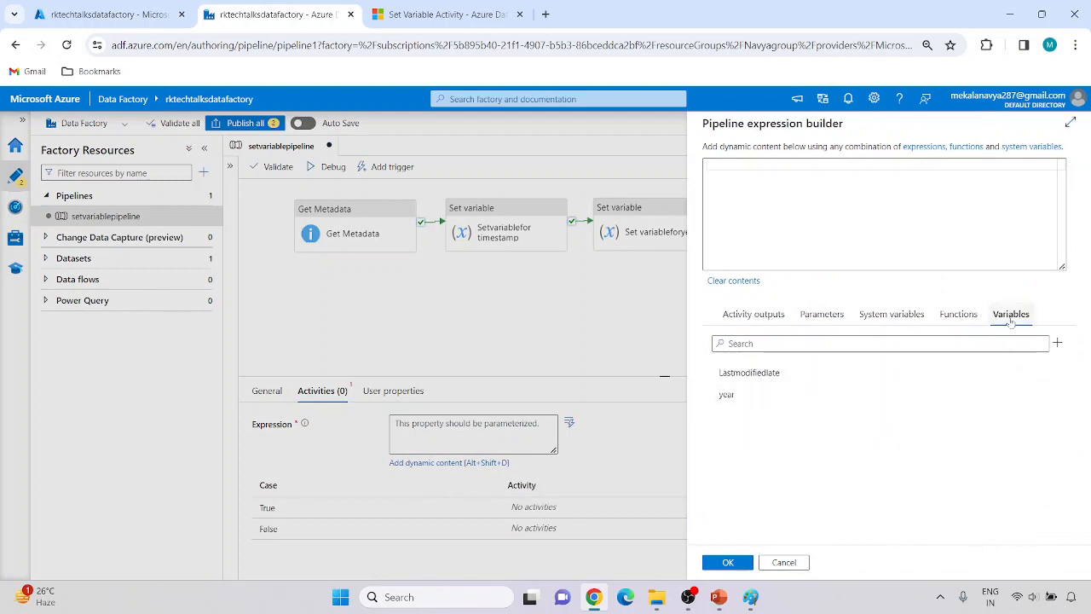
click(726, 394)
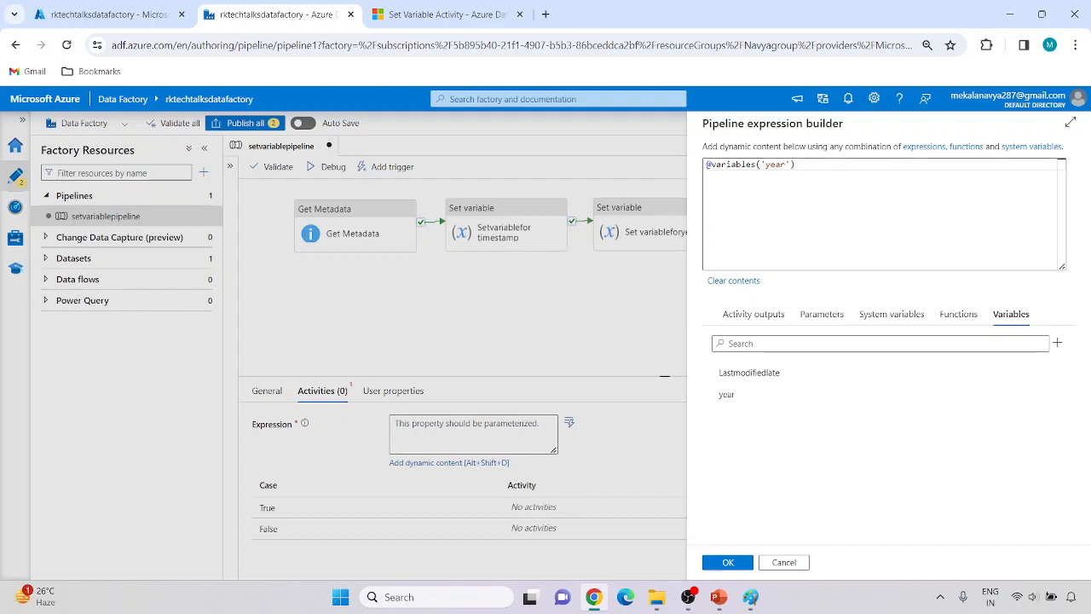
click(958, 315)
click(787, 343)
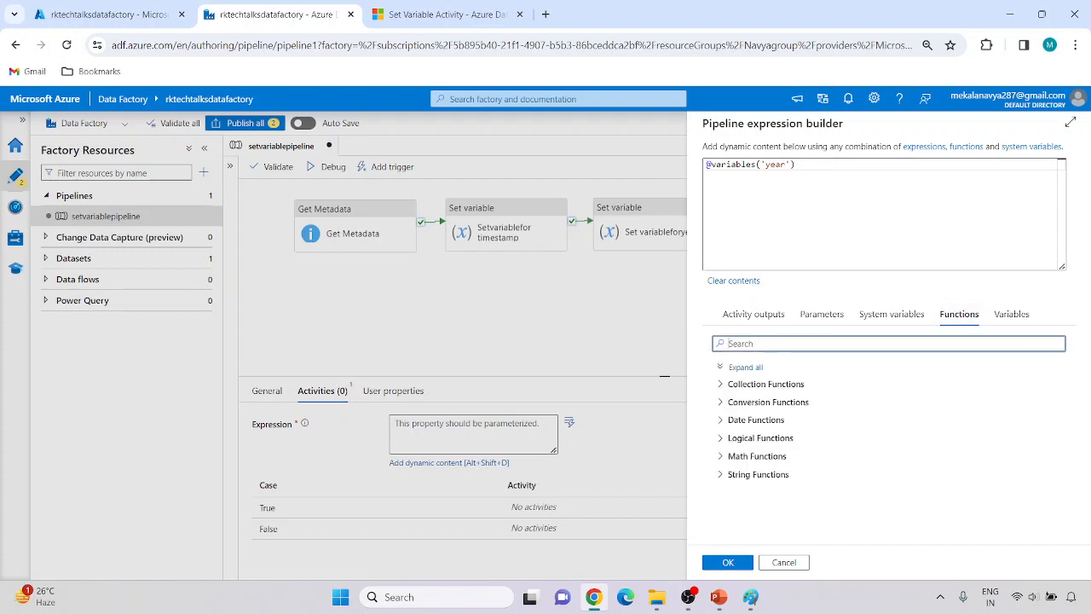
text(g)
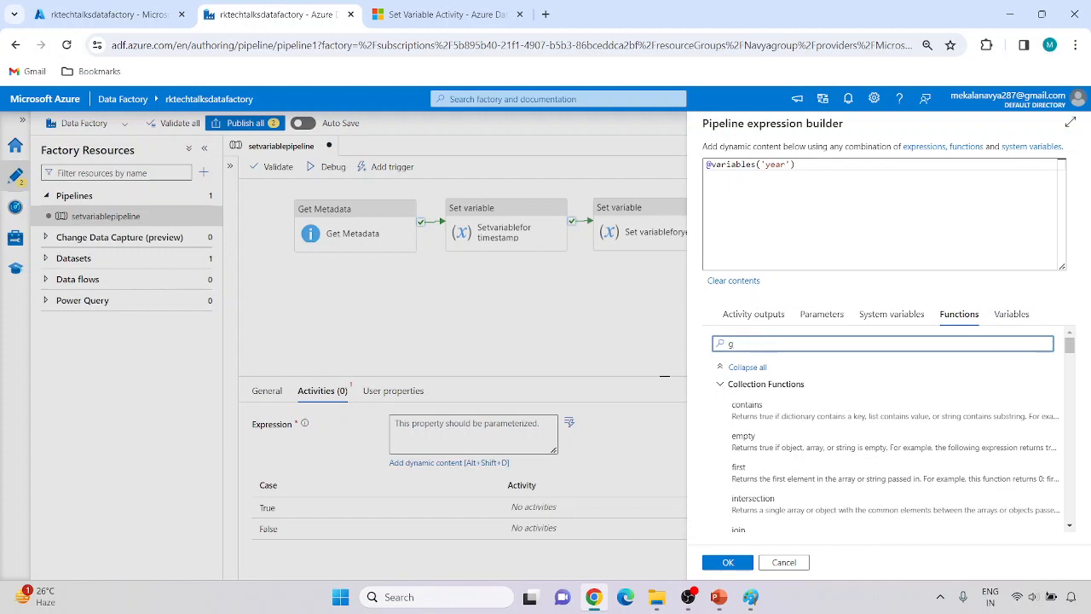
text(re)
click(744, 438)
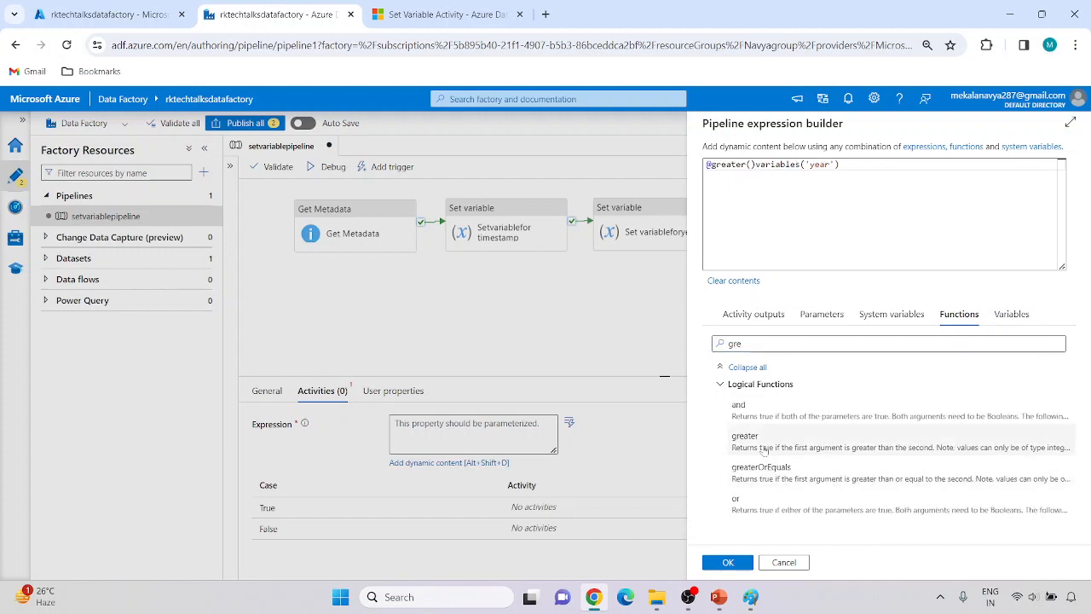
key(BackSpace)
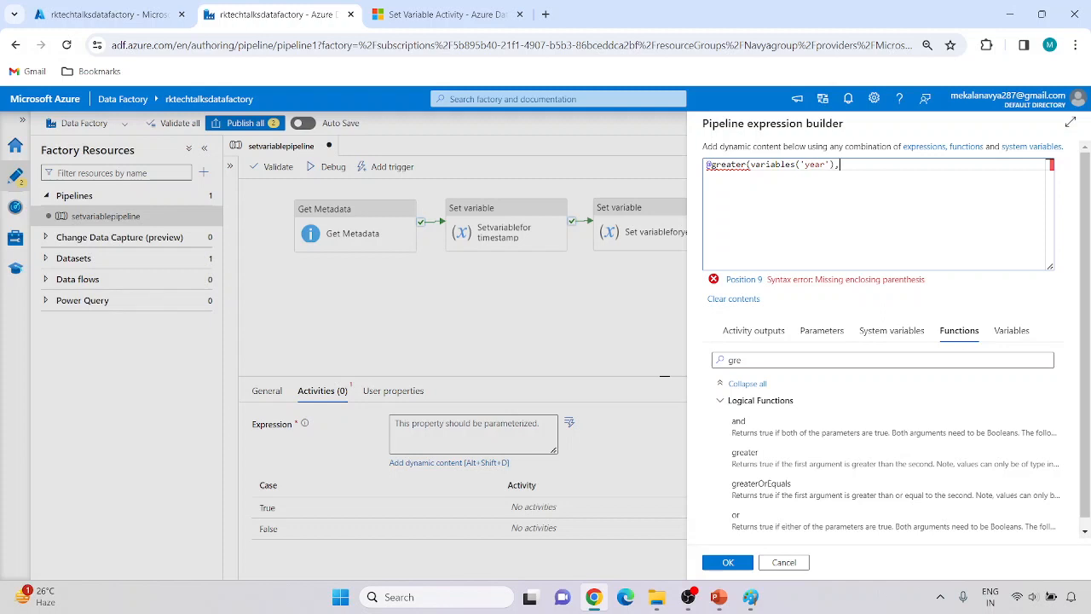
text(2020))
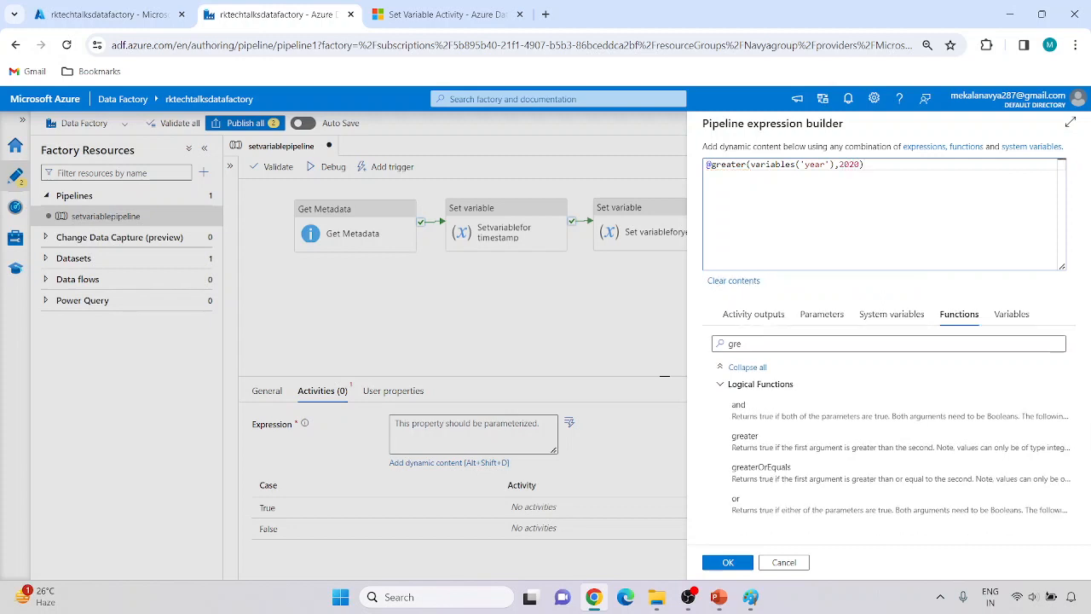
drag(750, 163, 821, 164)
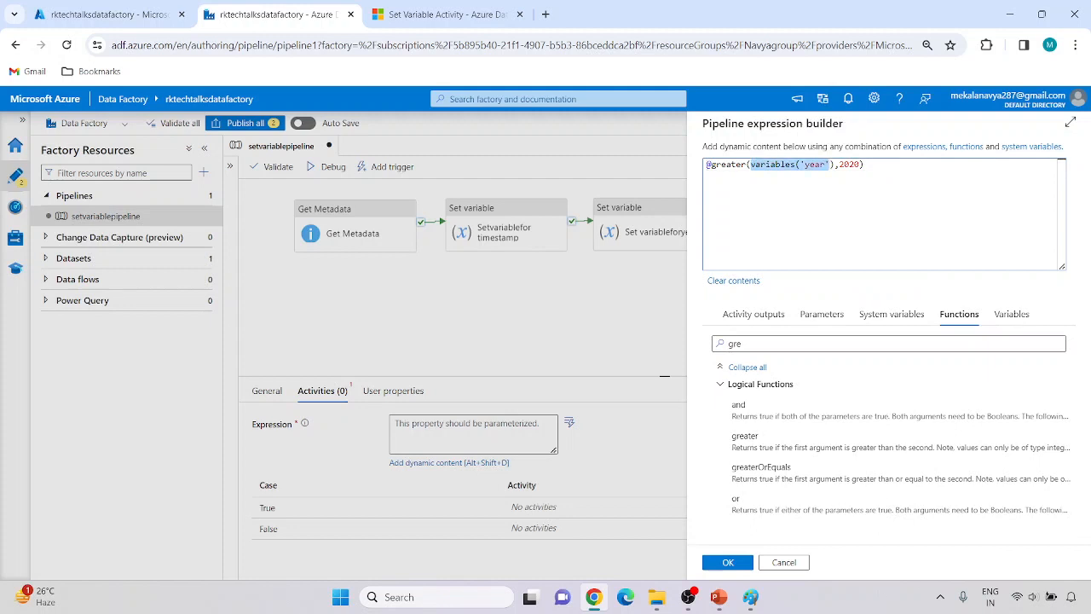
click(865, 164)
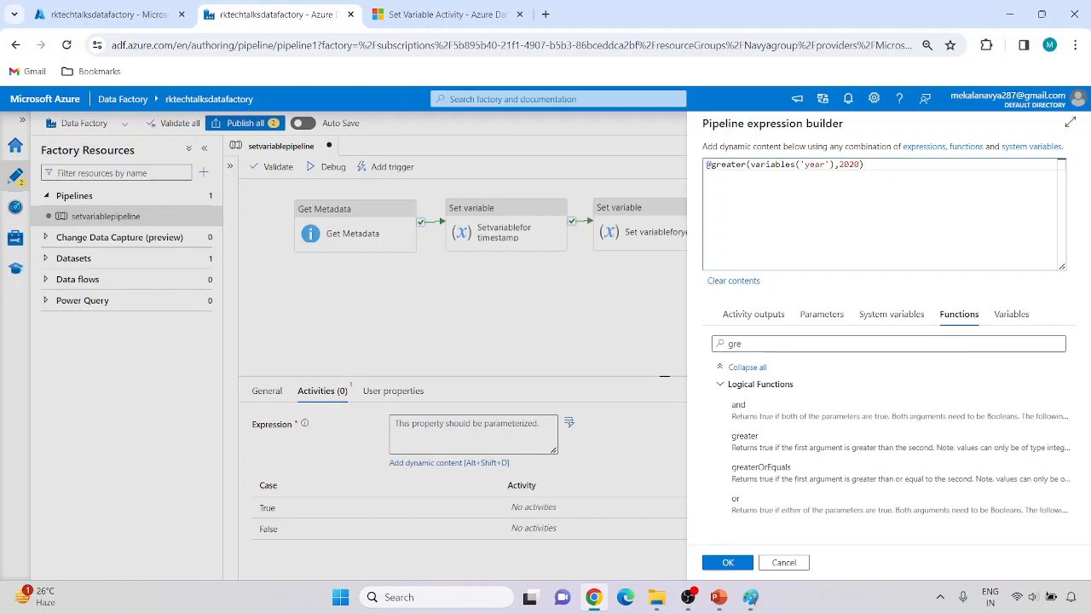
click(730, 563)
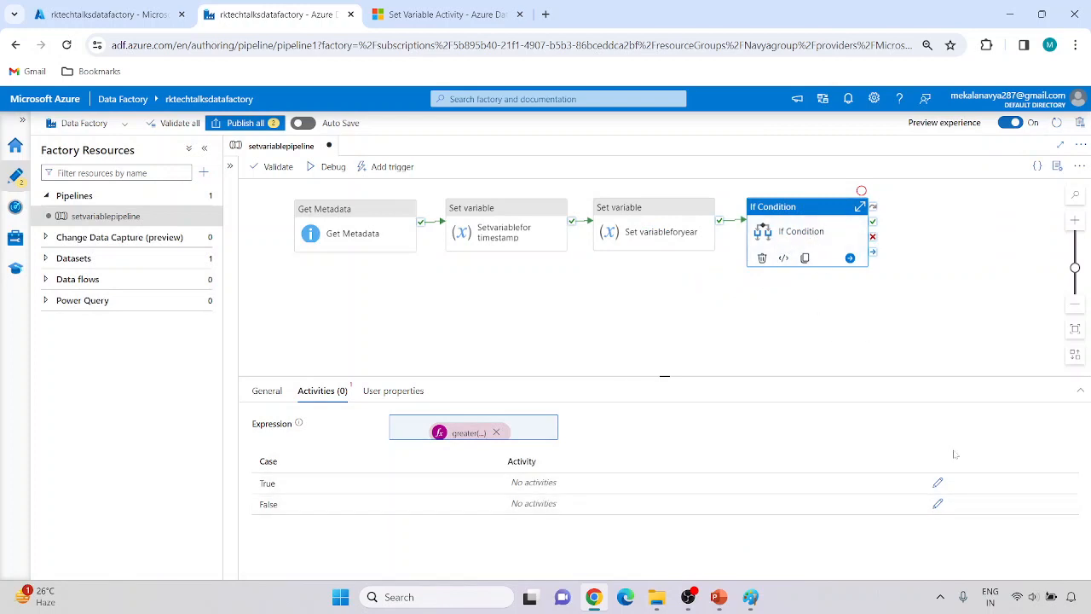
- Open the True case of the If Condition, search the activities for "wait" and add a Wait activity to its canvas
click(938, 483)
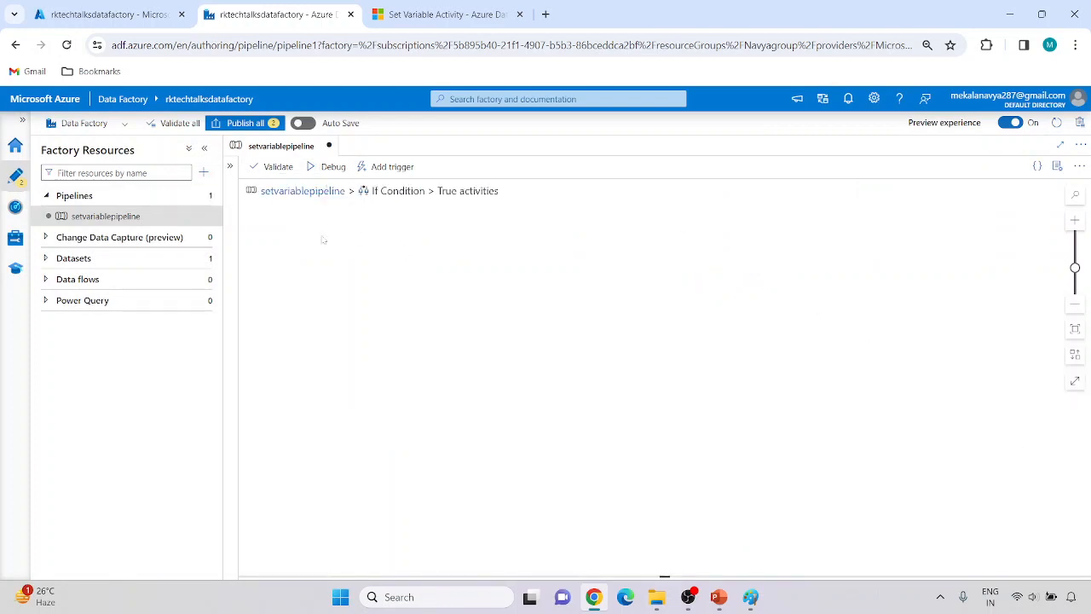
click(229, 166)
click(290, 190)
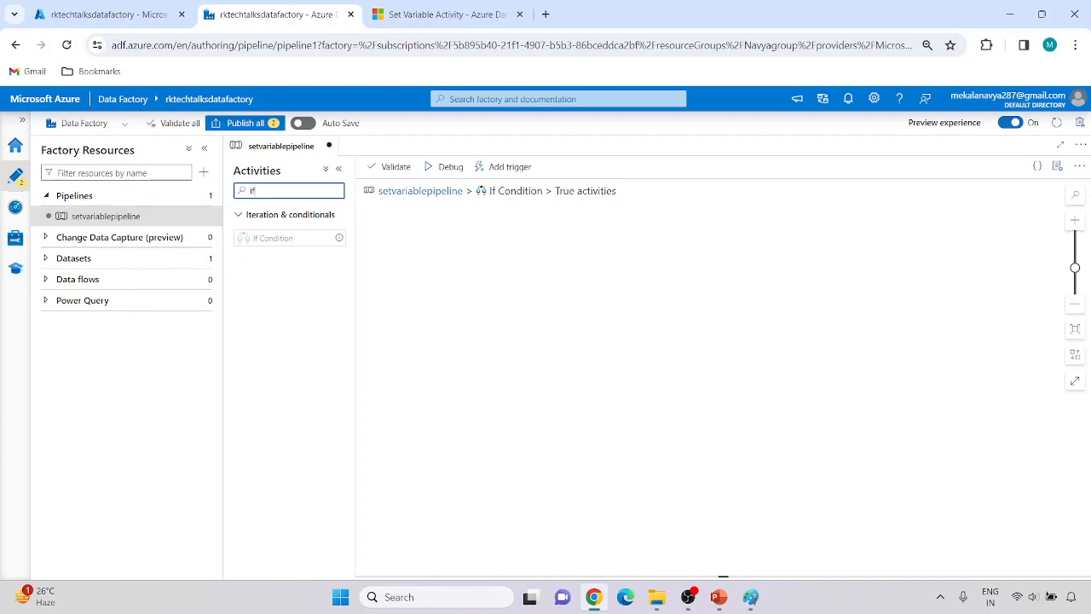
key(BackSpace)
key(BackSpace)
text(wait)
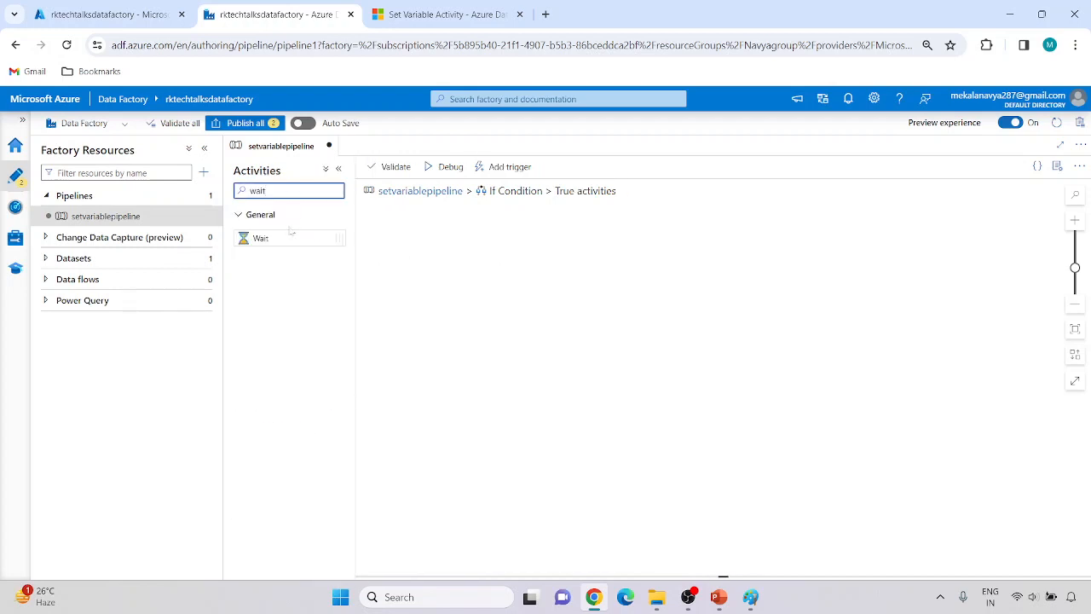
drag(290, 230, 529, 249)
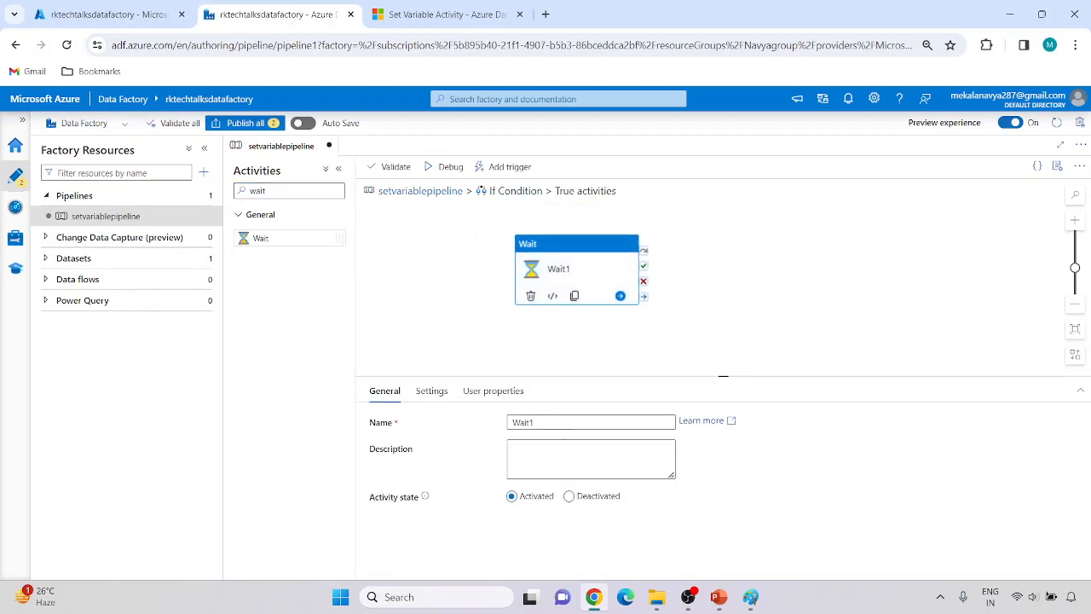
- Rename the True case's Wait activity to Waitfor5seconds and open its wait time for editing
click(537, 422)
key(BackSpace)
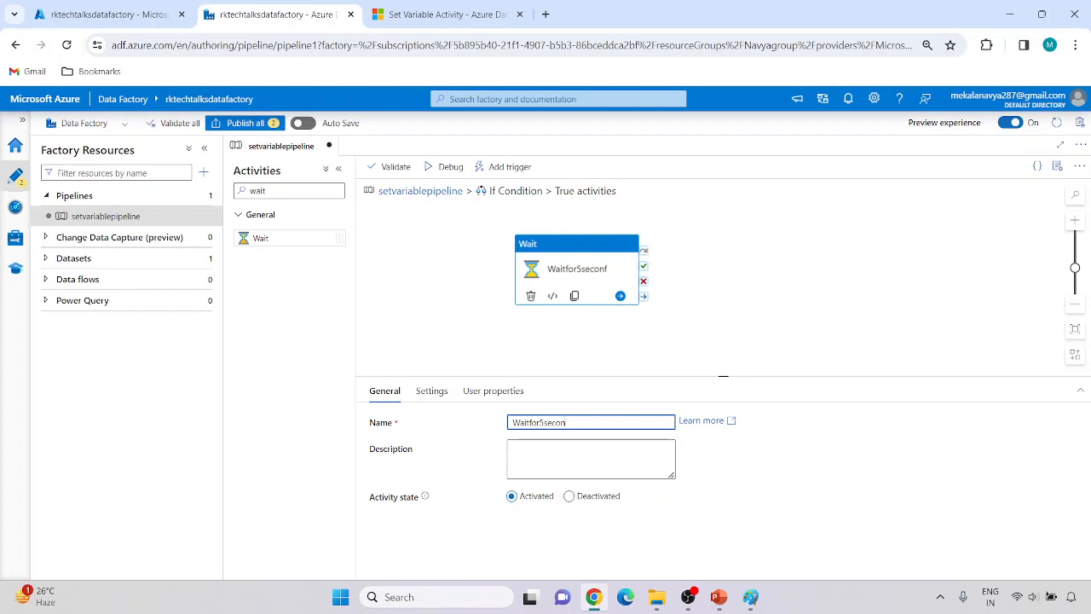
click(431, 390)
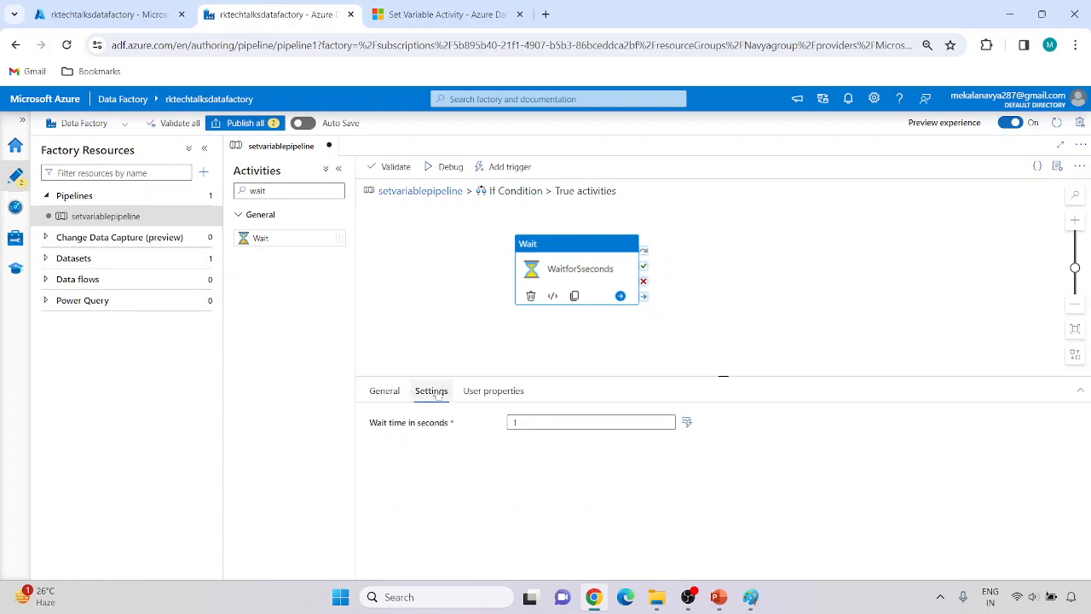
click(516, 422)
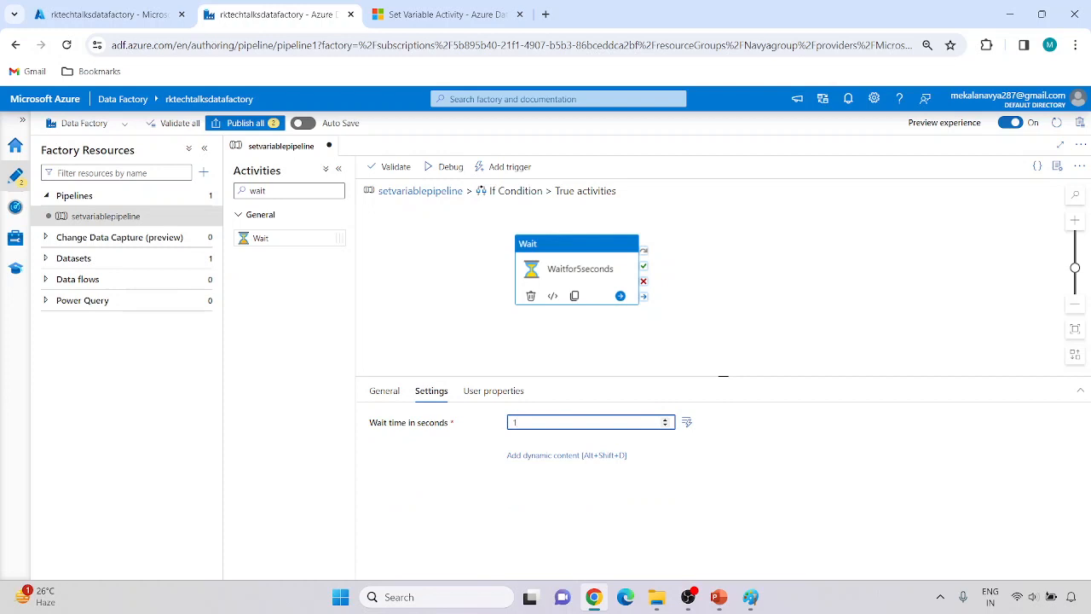
- Return to setvariablepipeline, open the If Condition's False case and add a Wait activity to its canvas
click(421, 193)
click(892, 225)
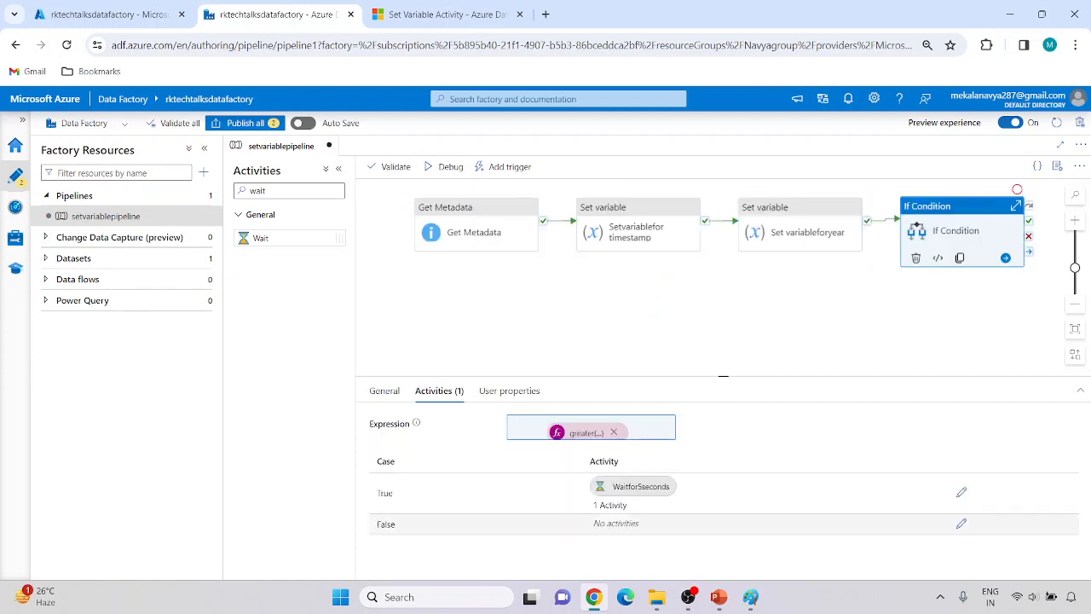
click(961, 524)
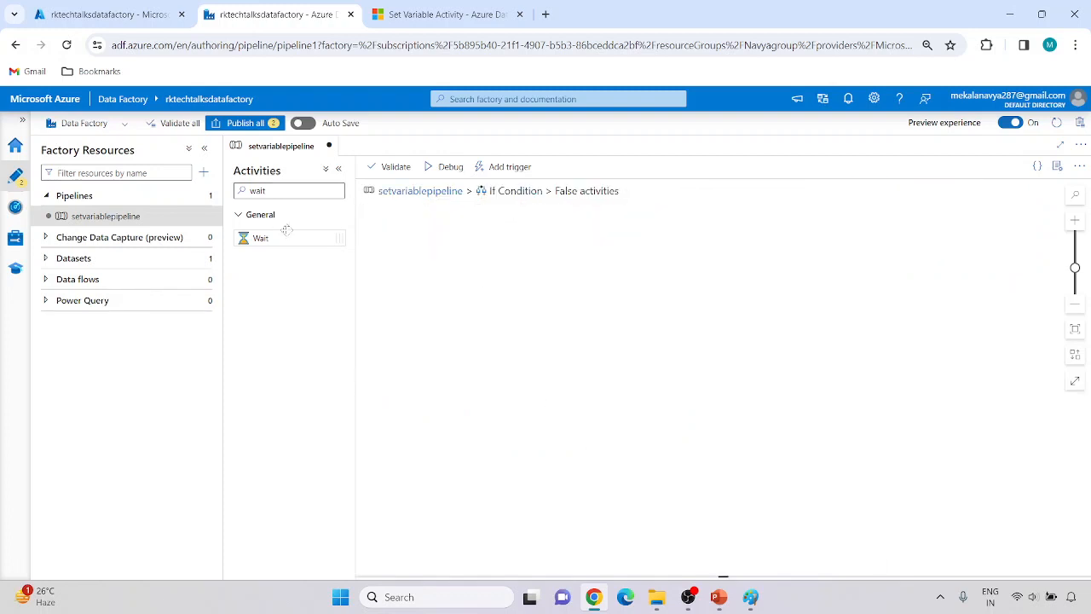
drag(279, 240, 515, 315)
- Rename the False case's Wait activity to Wait10seconds, set its wait time to 10 seconds, and return to setvariablepipeline
click(534, 422)
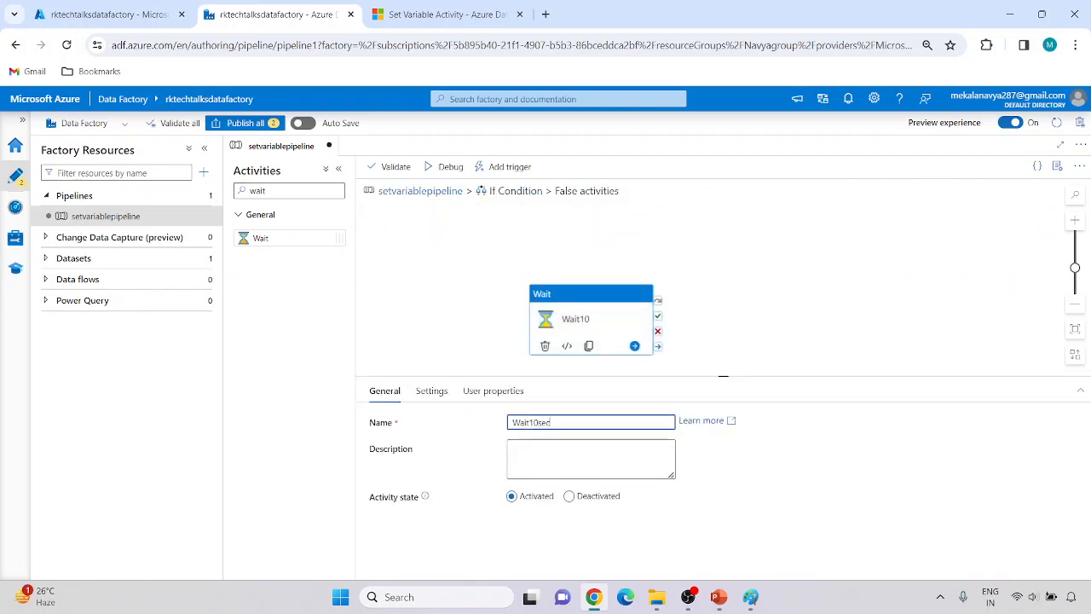
click(445, 394)
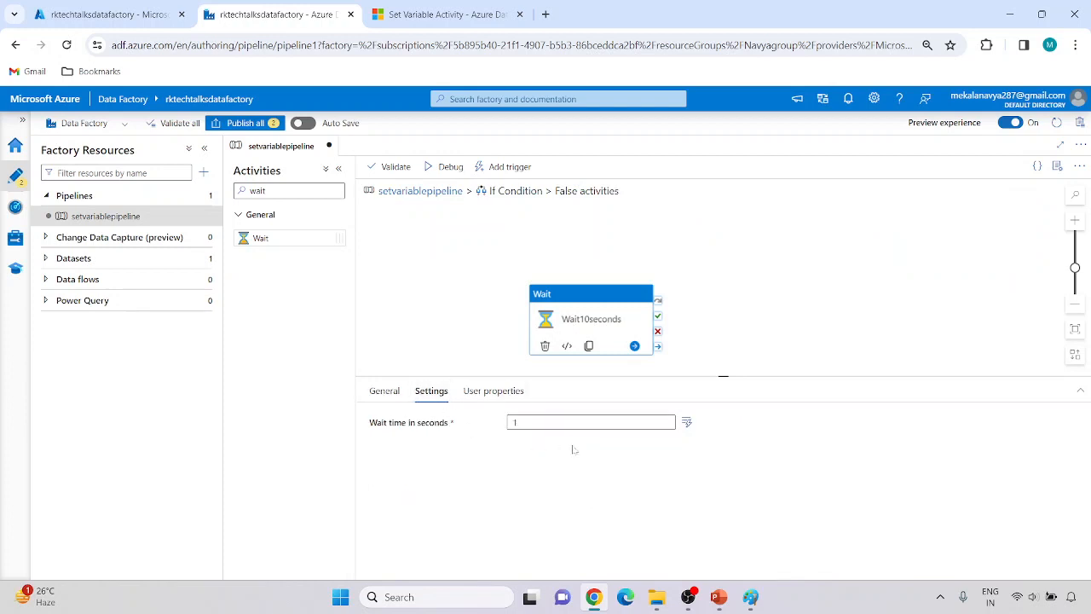
click(516, 422)
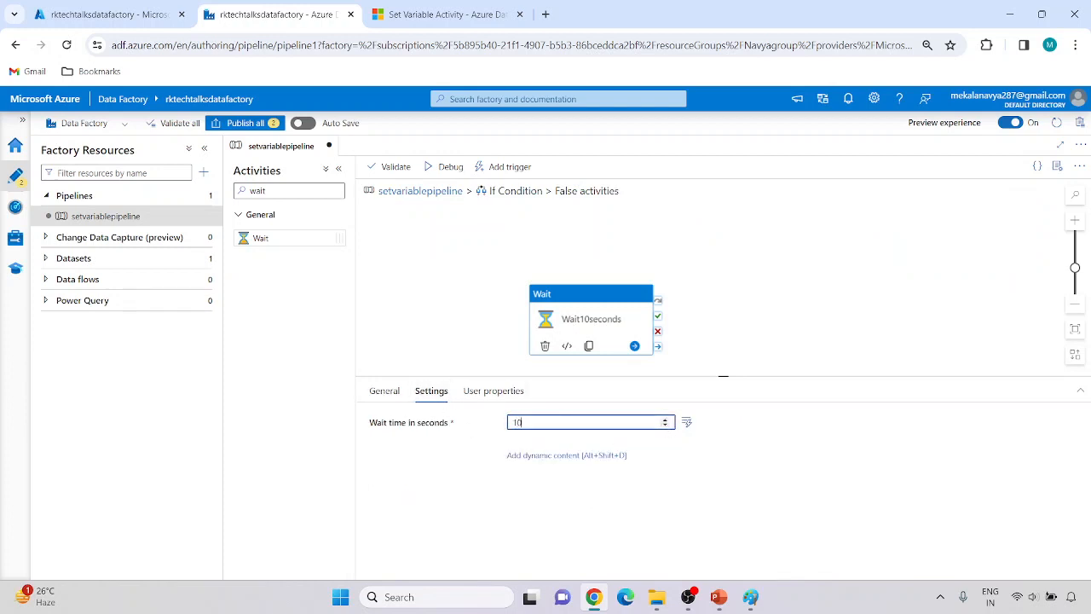
click(477, 248)
click(412, 189)
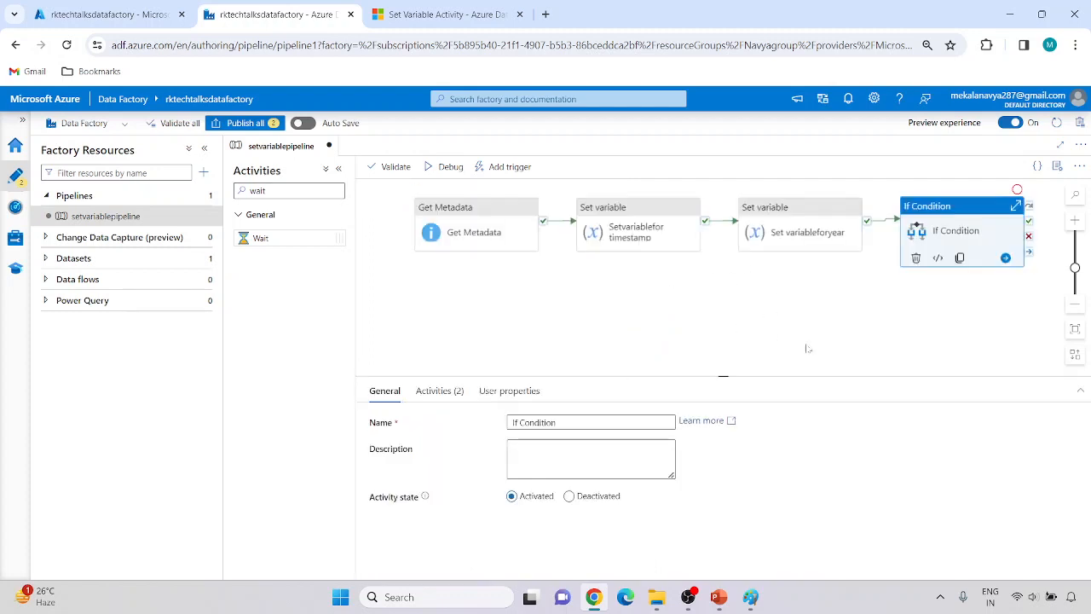
- Reposition the Get Metadata, Set variable and If Condition activities along the row on the canvas, and deselect them
key(Tab)
key(Tab)
key(Tab)
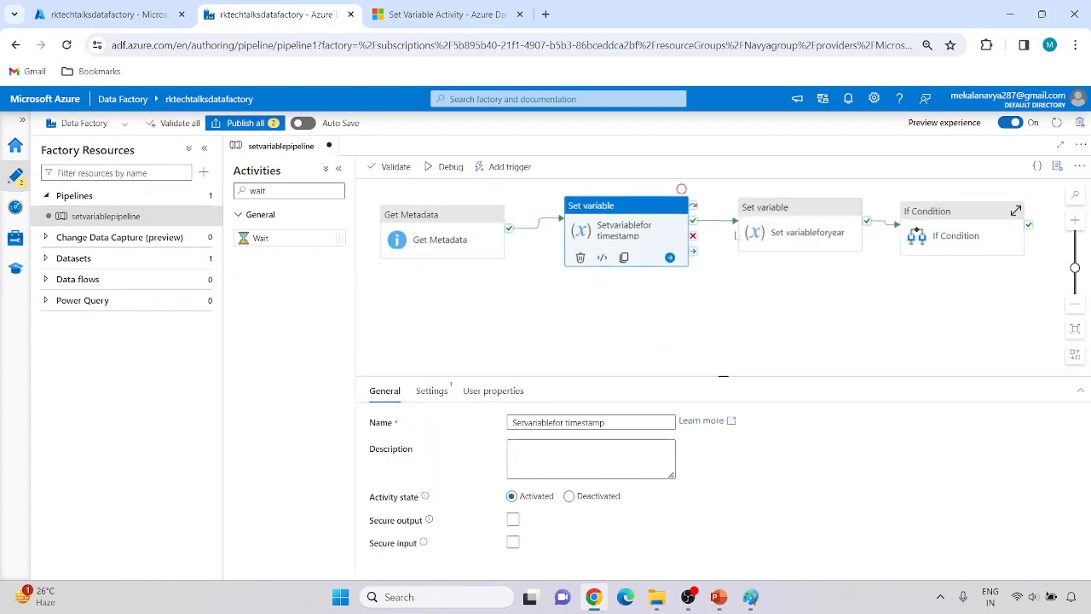
key(Tab)
click(461, 189)
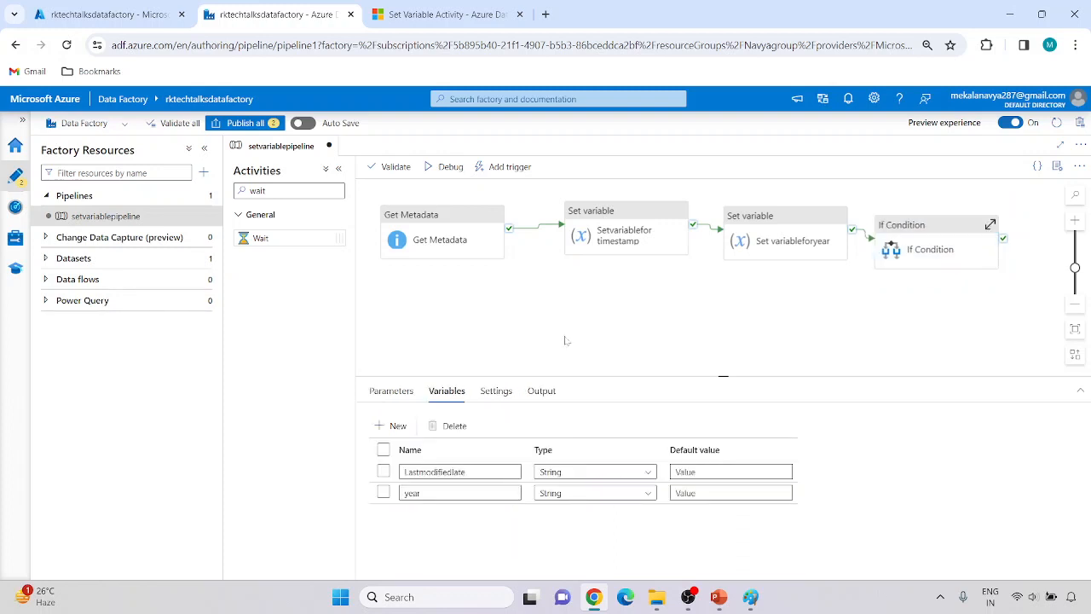
- Run setvariablepipeline in debug mode and enlarge the output pane to show the activity runs
click(450, 166)
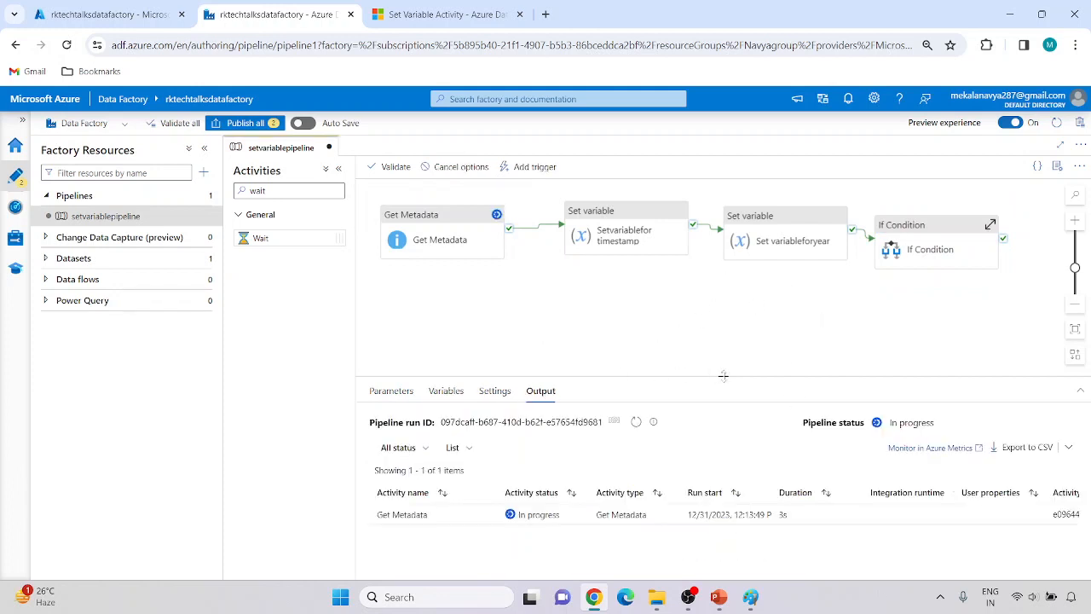
drag(723, 375, 723, 315)
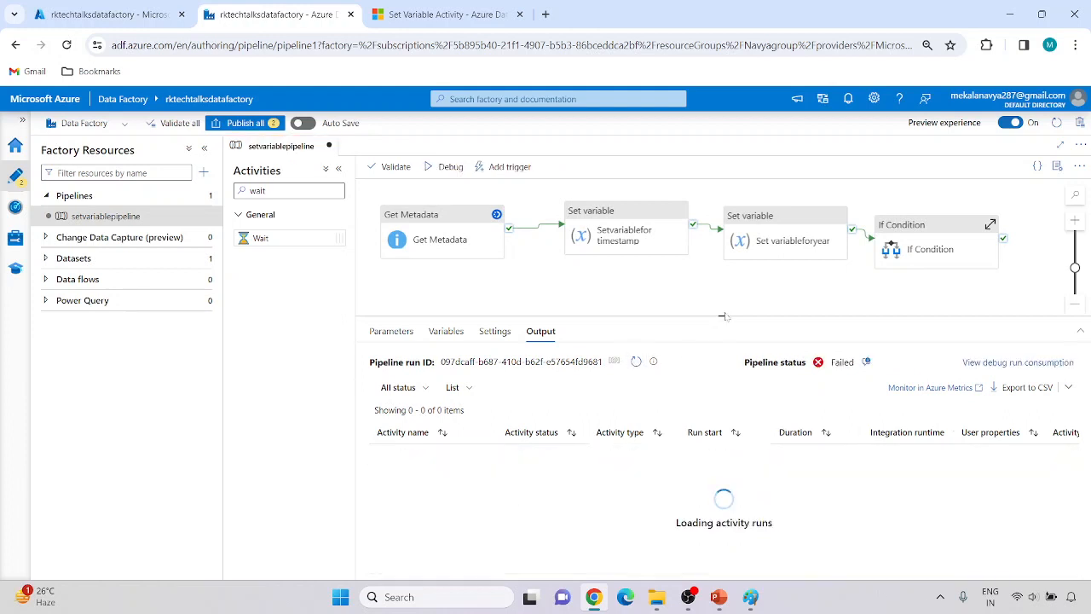
drag(723, 315, 722, 274)
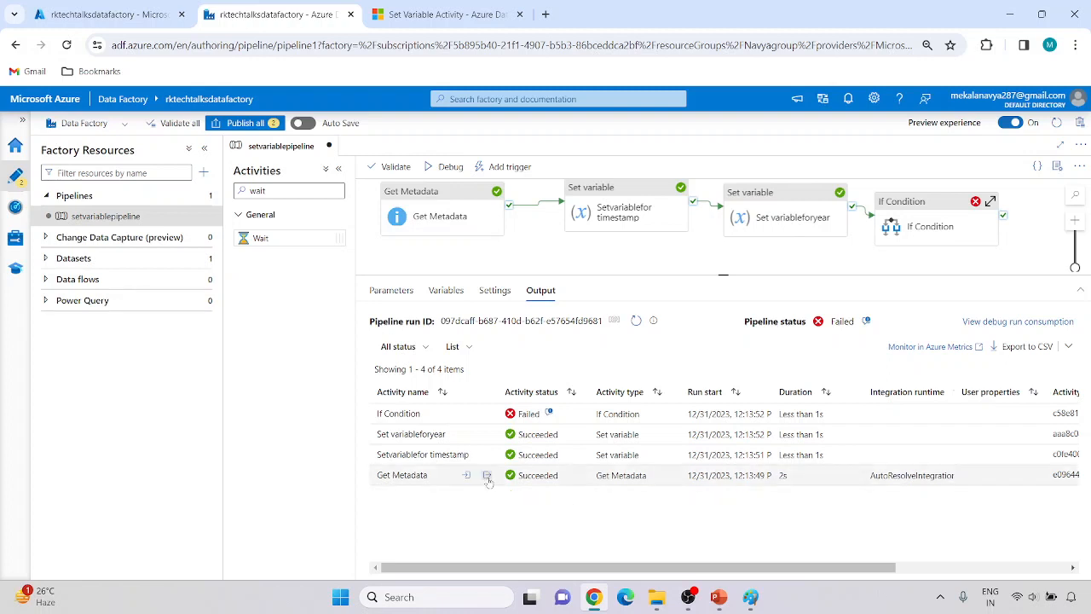
- Check the lastModified value in Get Metadata's run output, and open the output of Setvariablefor timestamp
click(487, 475)
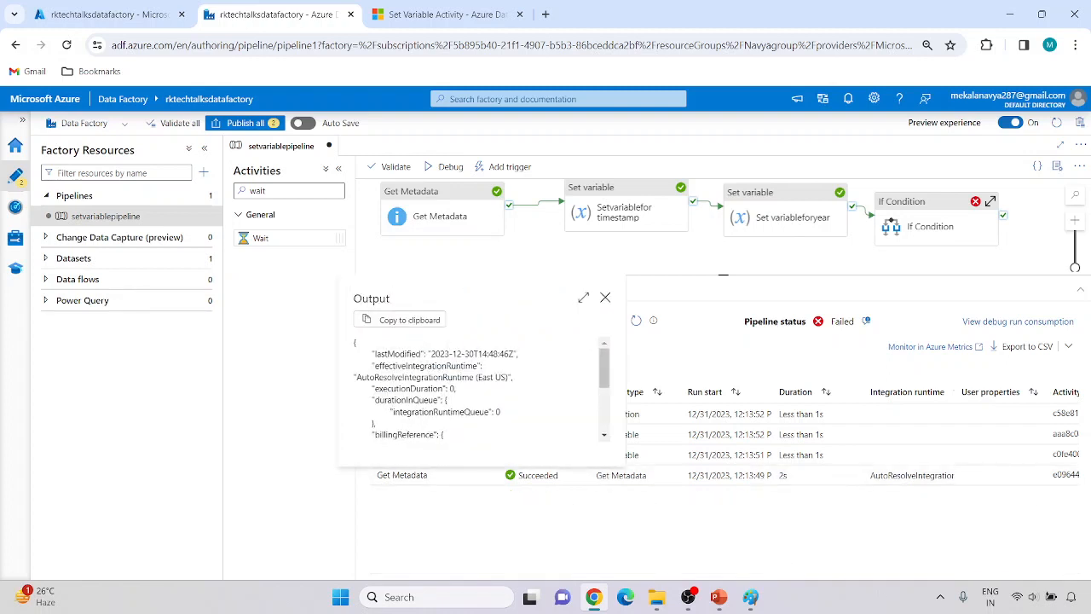
drag(371, 353, 514, 353)
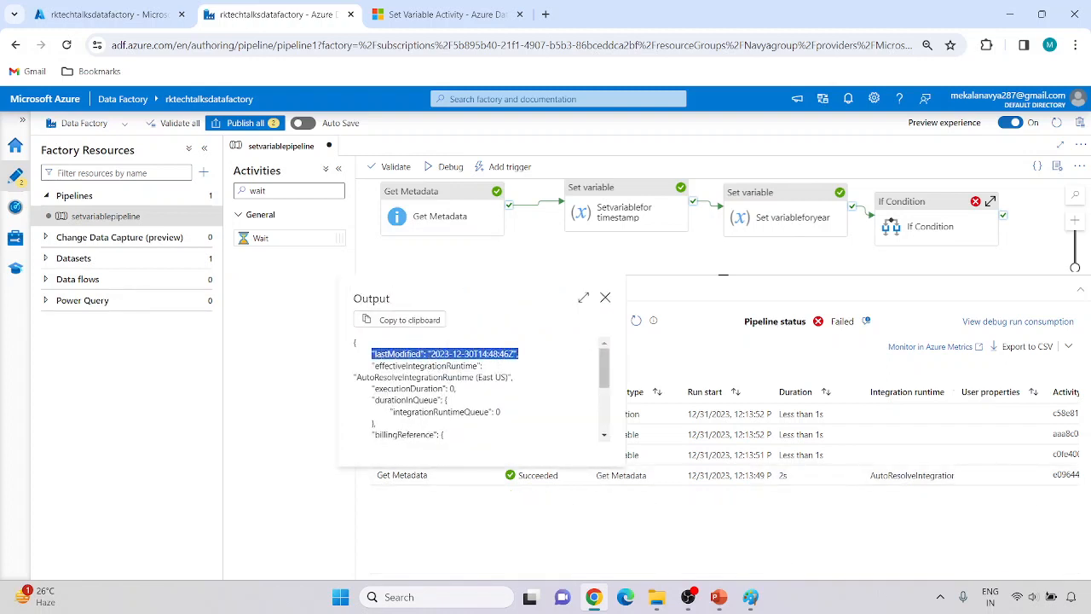
click(605, 298)
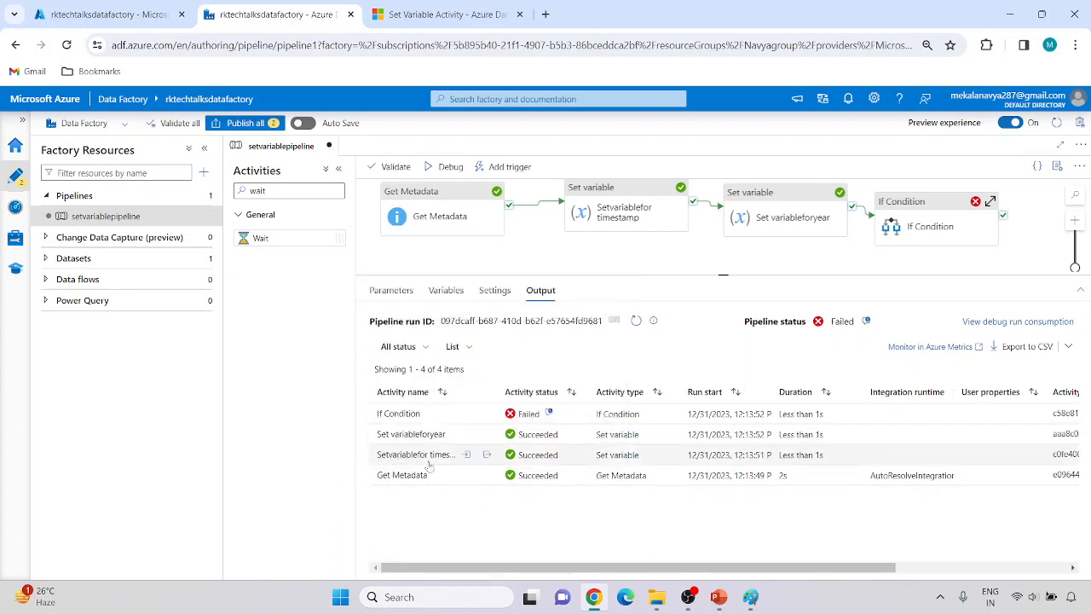
click(486, 455)
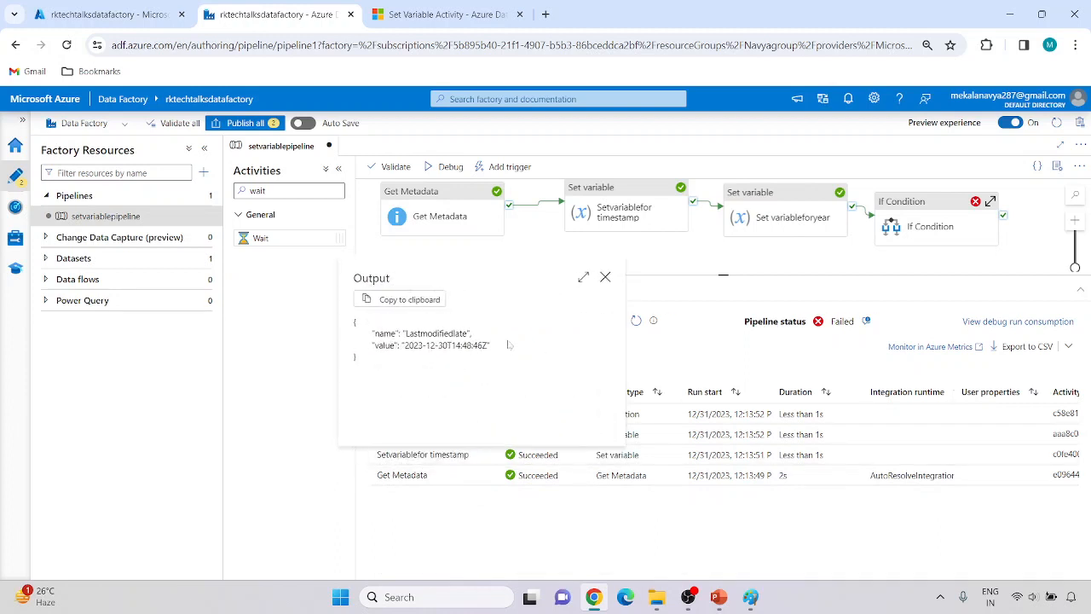
- Compare the variable values in the run outputs of Setvariablefor timestamp and Set variableforyear
drag(509, 344, 378, 345)
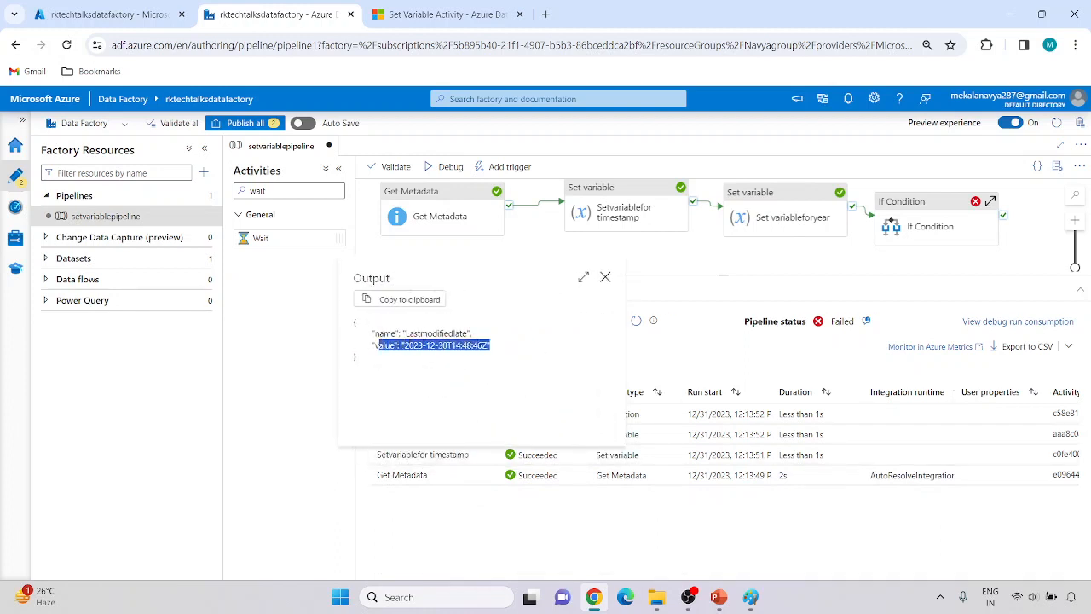
click(606, 277)
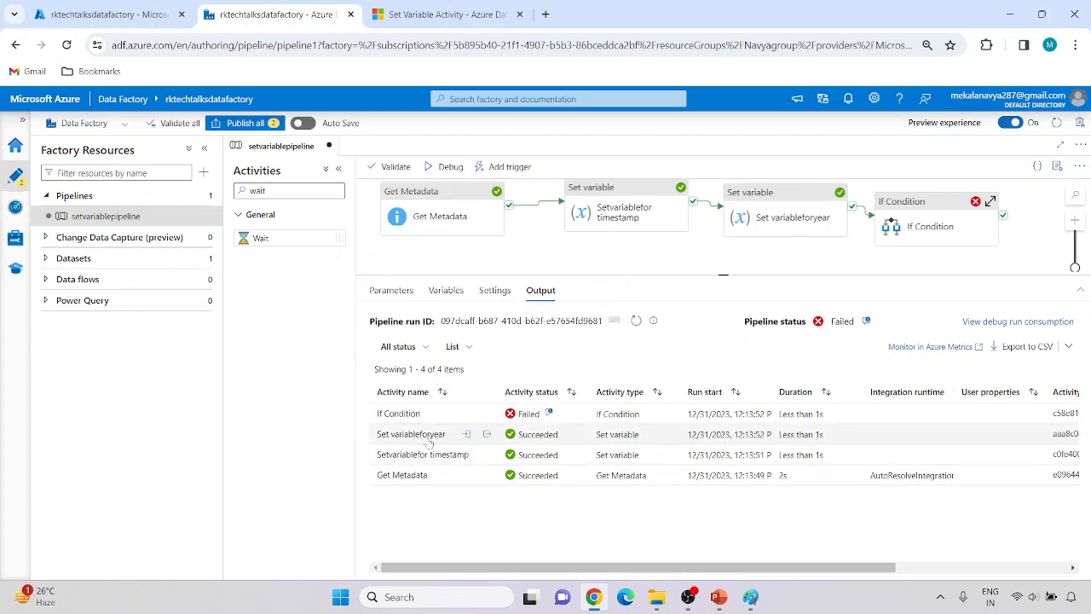
click(487, 434)
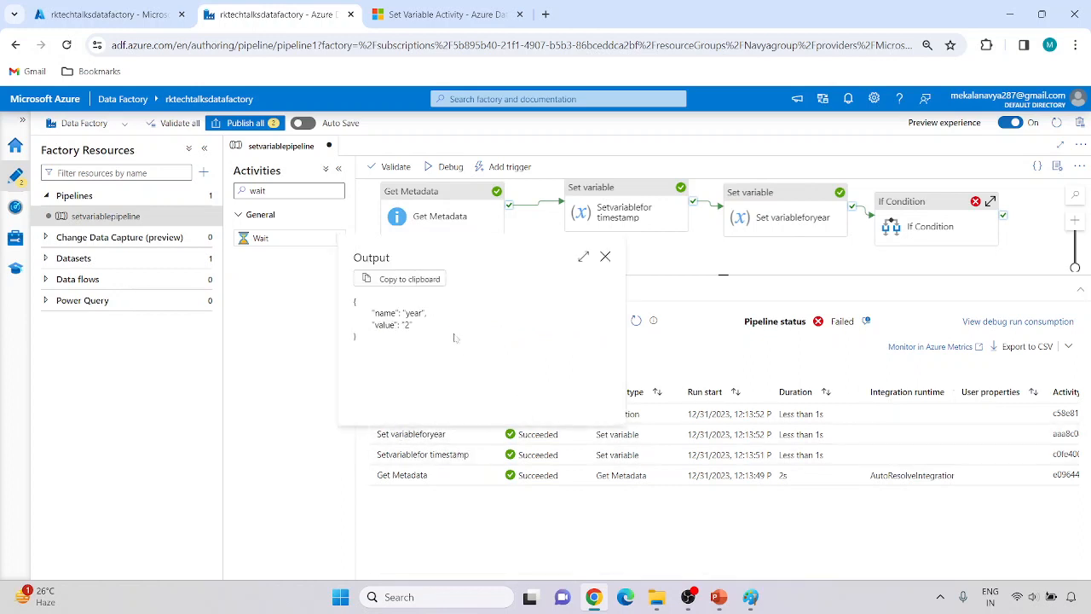
drag(426, 333, 377, 326)
click(403, 352)
click(464, 359)
click(605, 257)
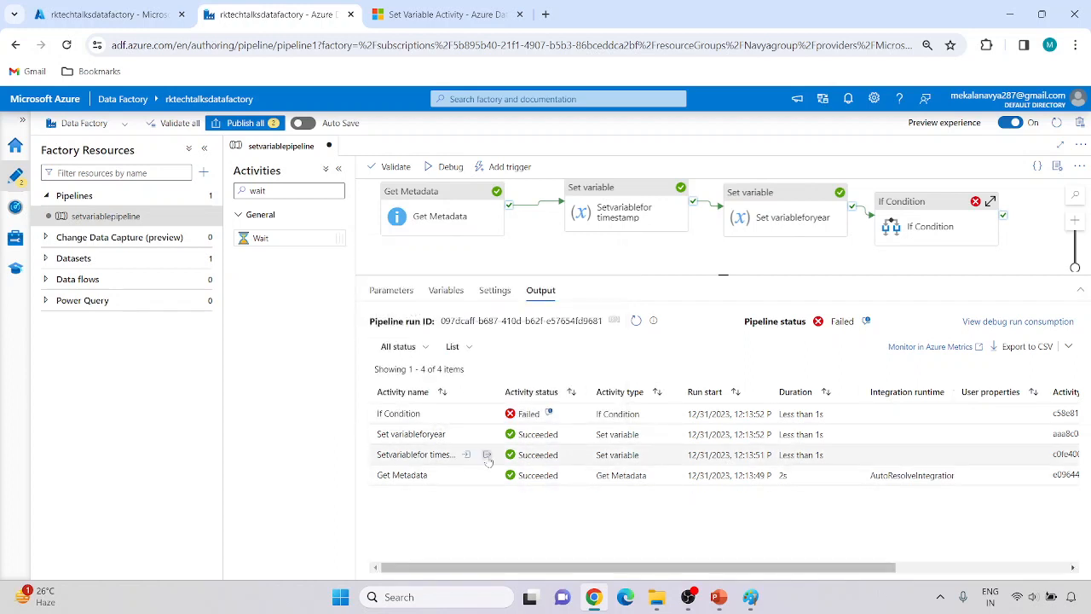
click(487, 455)
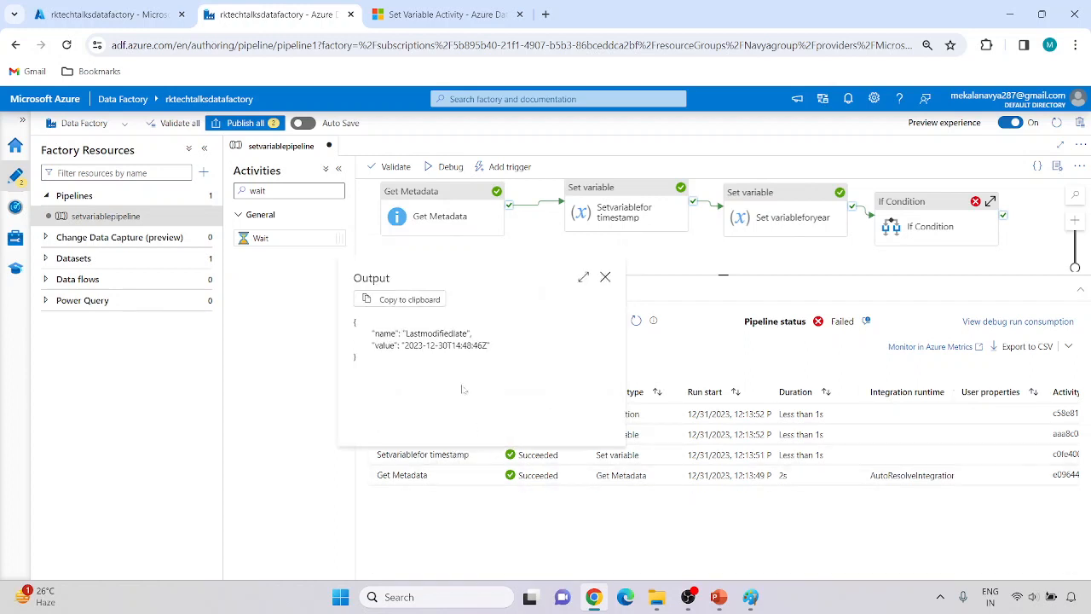
click(605, 277)
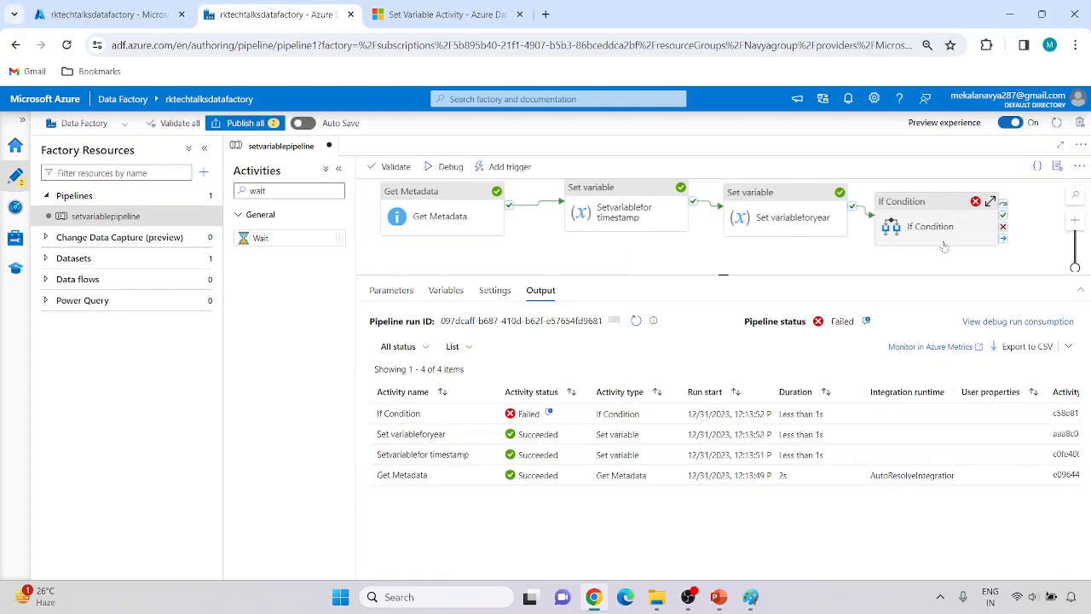
click(788, 218)
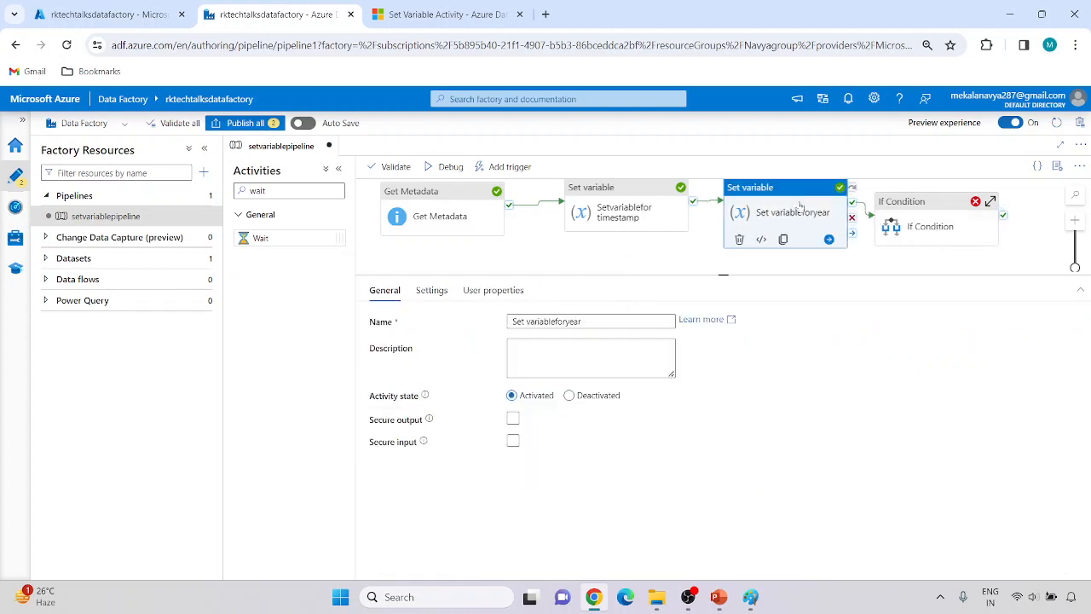
click(431, 291)
click(588, 371)
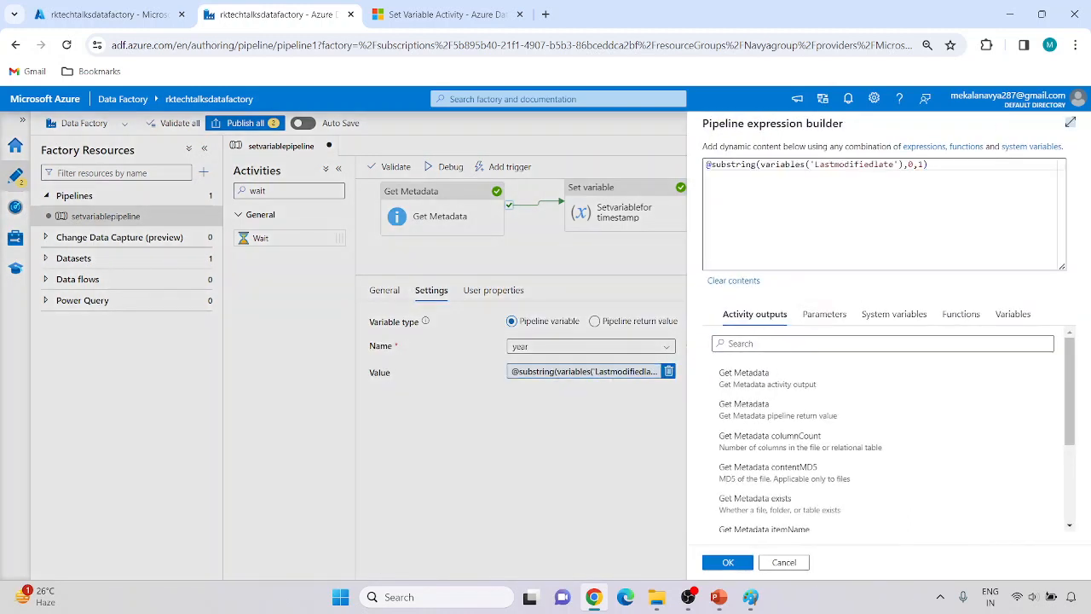
key(BackSpace)
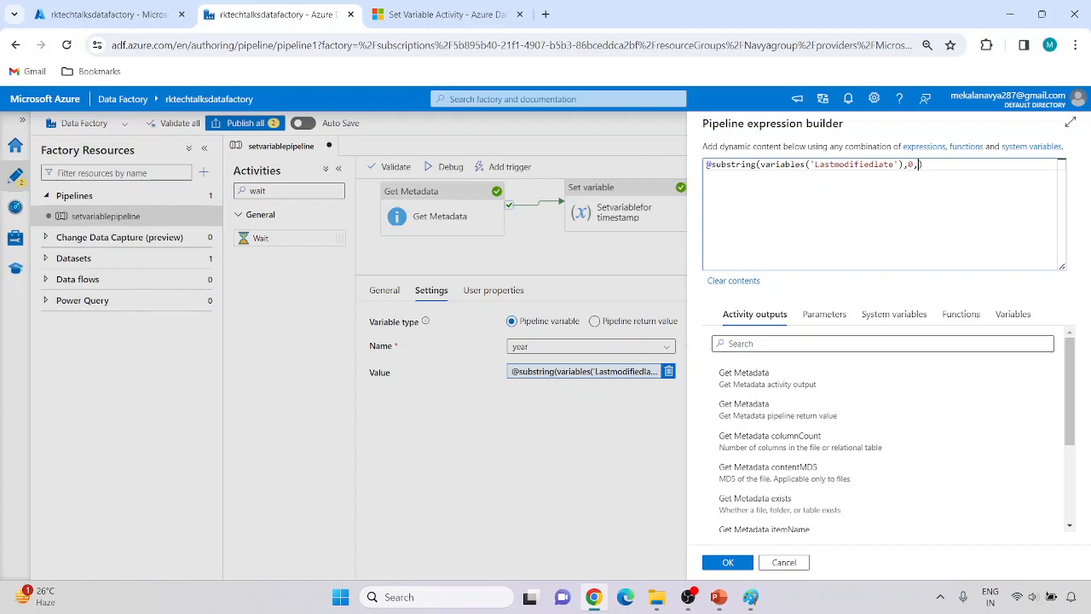
text(4)
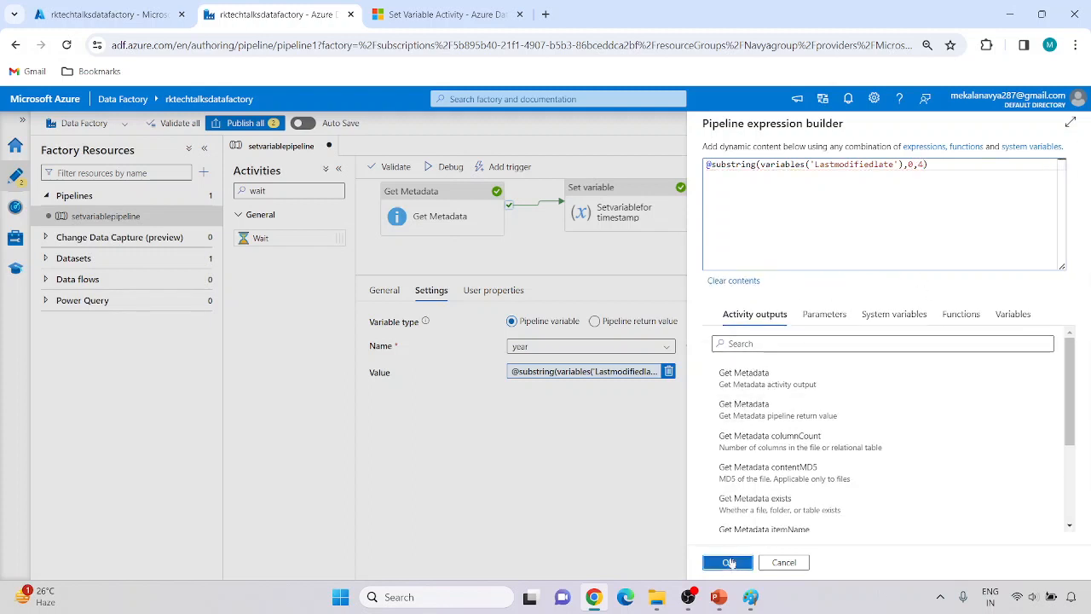
click(728, 564)
- Read the error details of the failed If Condition activity run, and close them
click(932, 243)
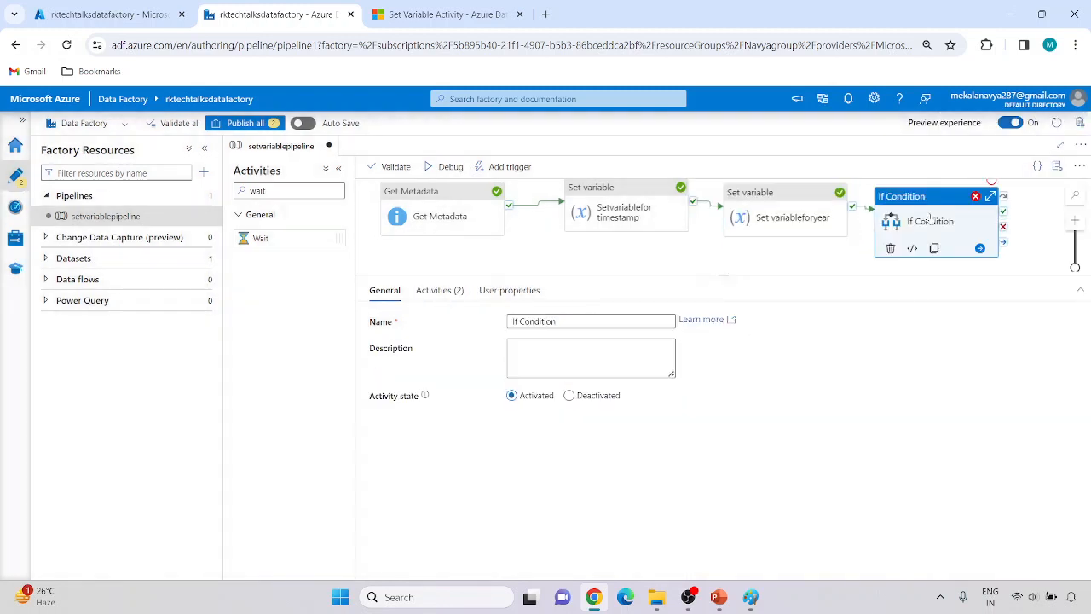
click(886, 261)
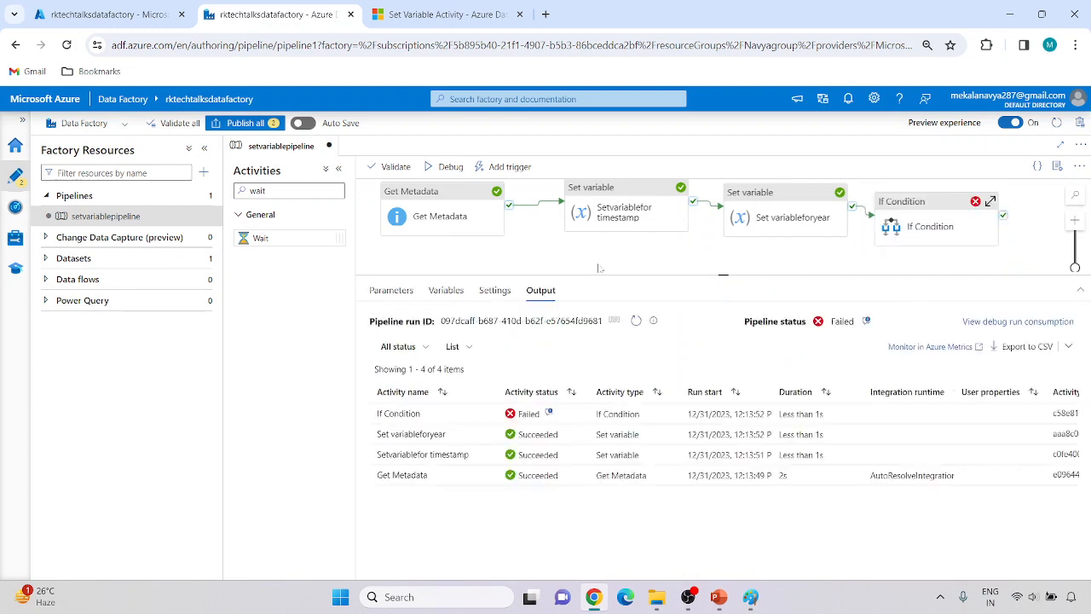
click(549, 412)
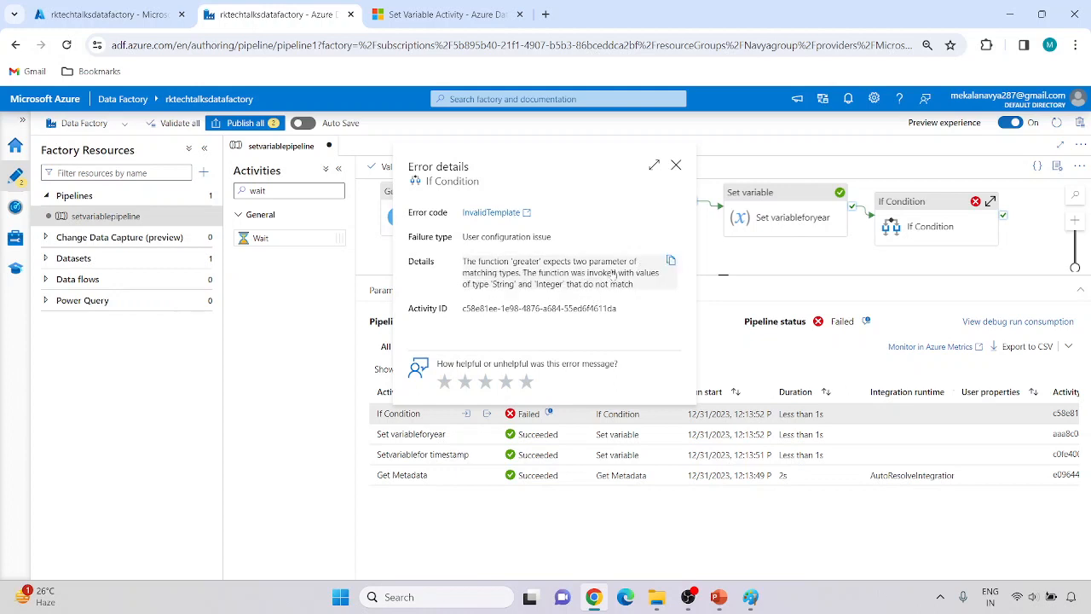
click(676, 165)
click(931, 216)
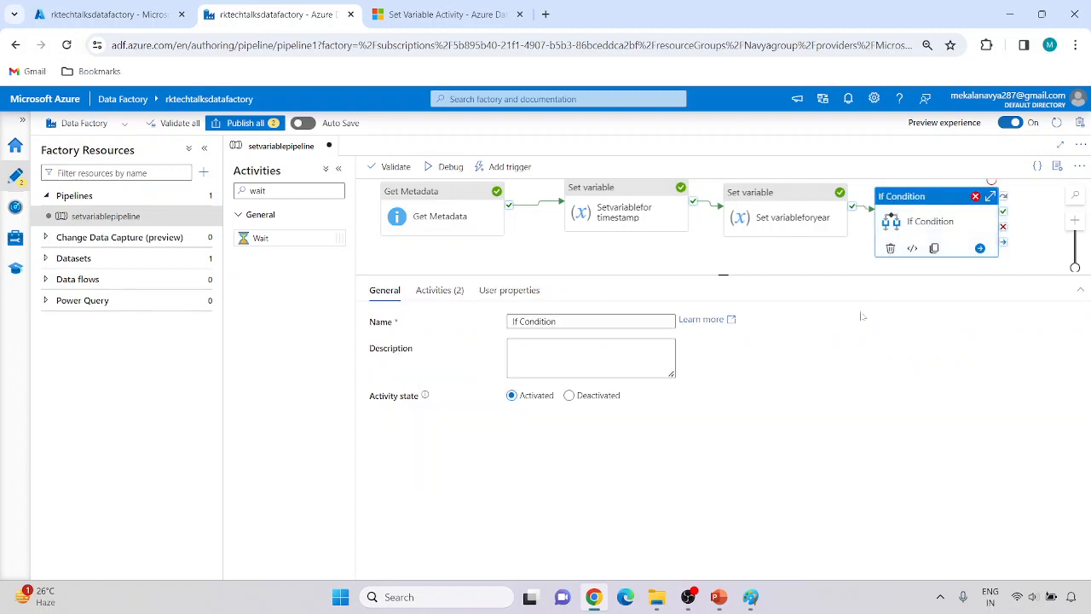
click(439, 290)
click(597, 328)
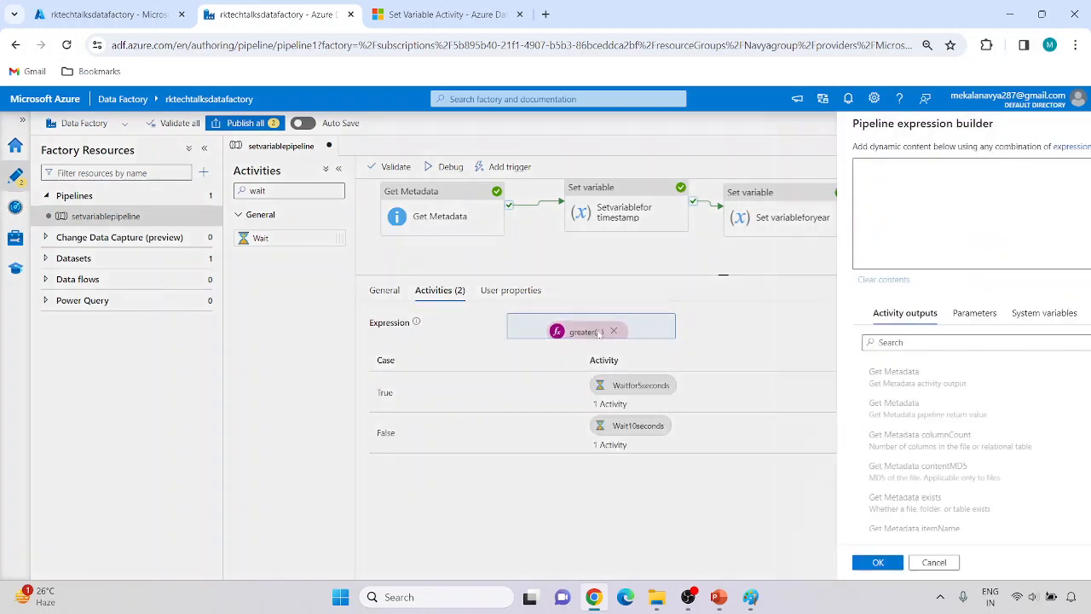
double_click(814, 164)
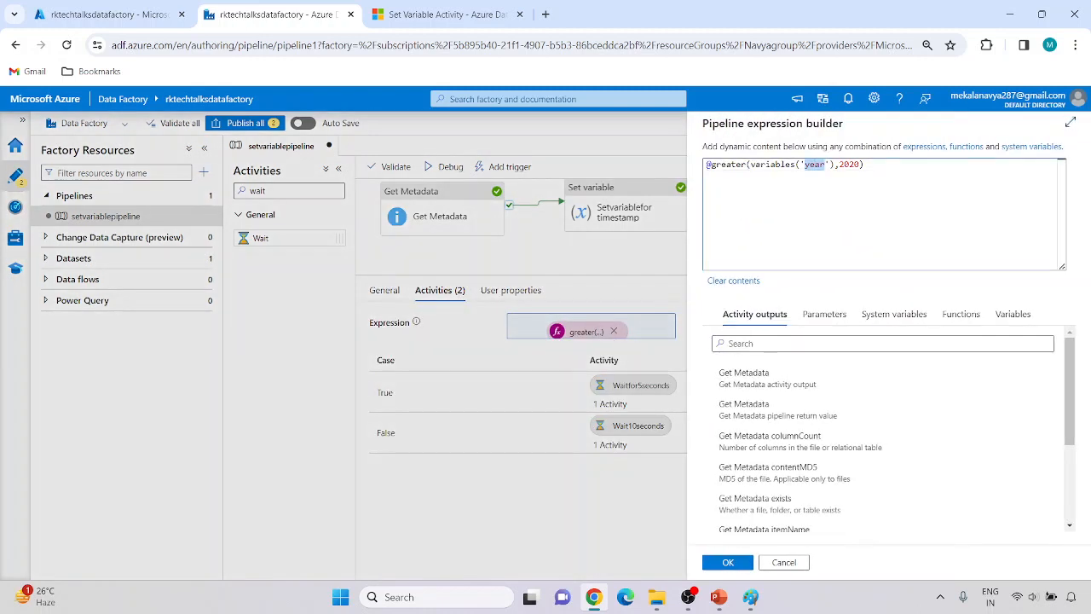
double_click(850, 163)
click(769, 164)
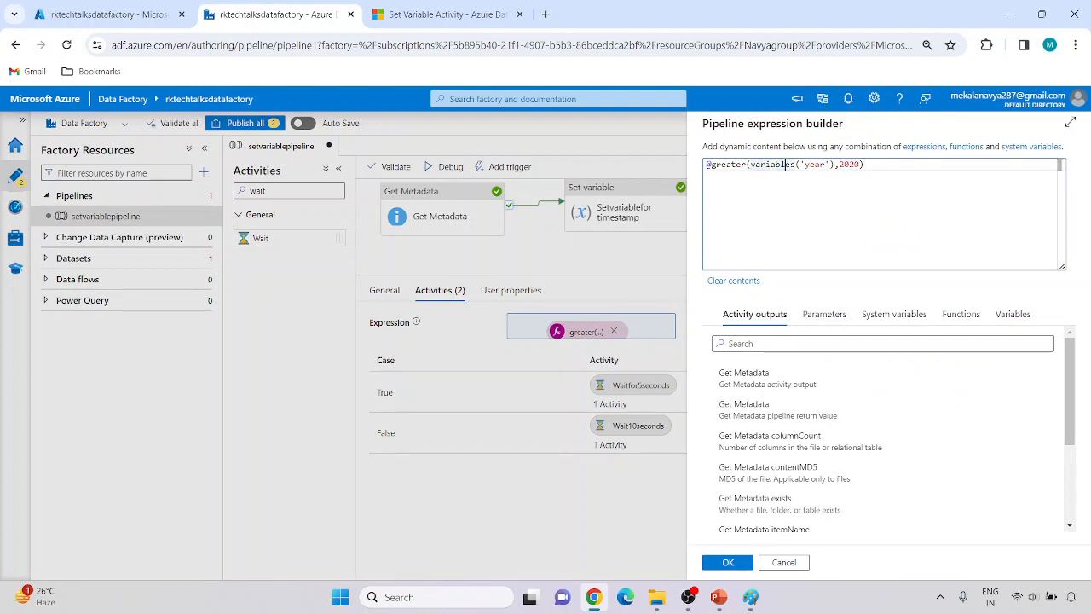
drag(750, 164, 834, 164)
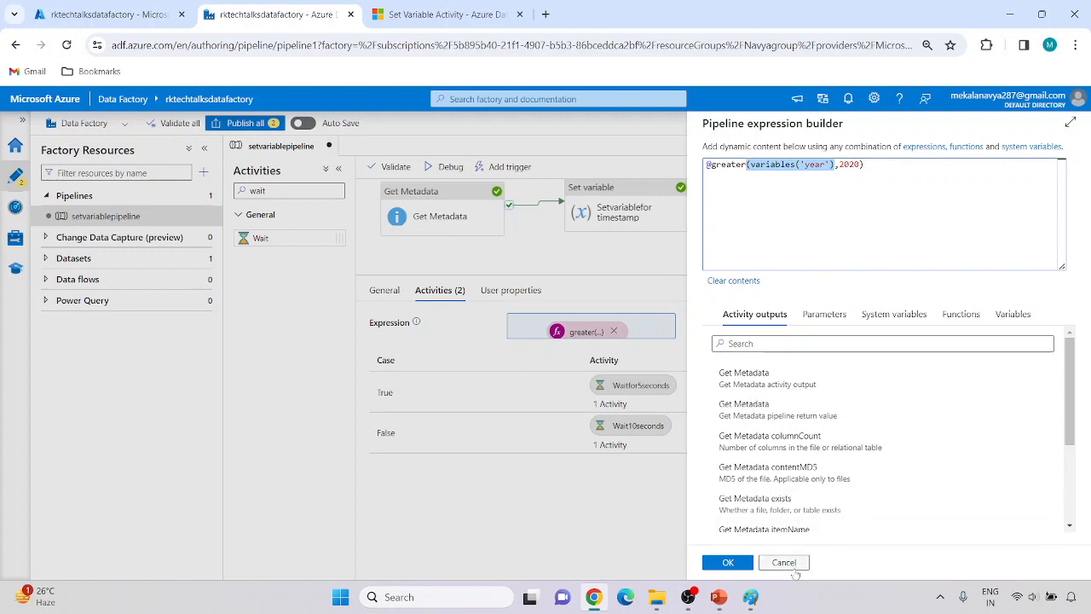
click(750, 164)
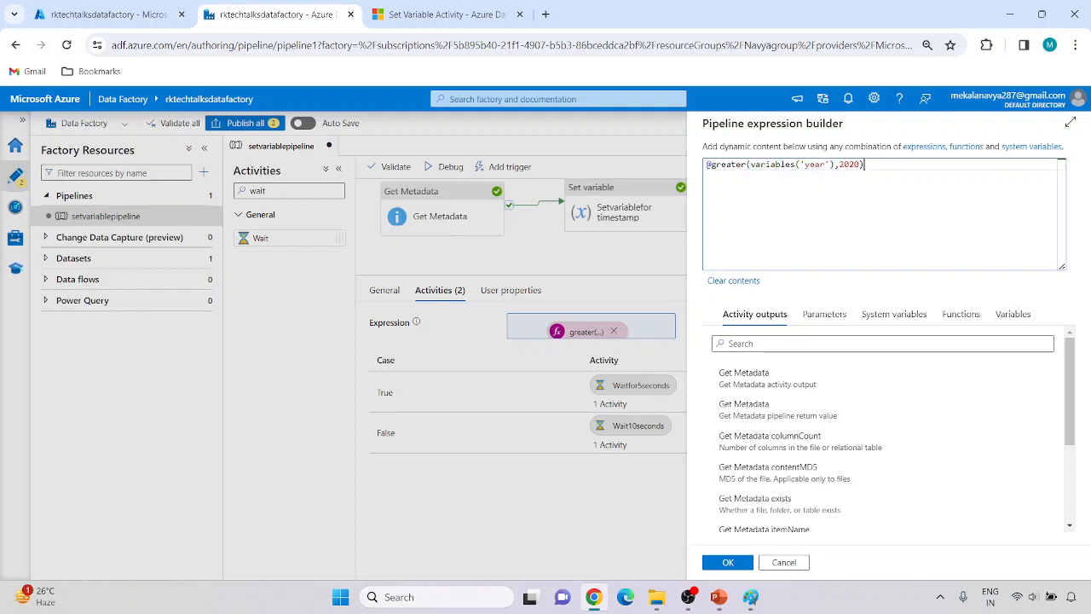
text(int)
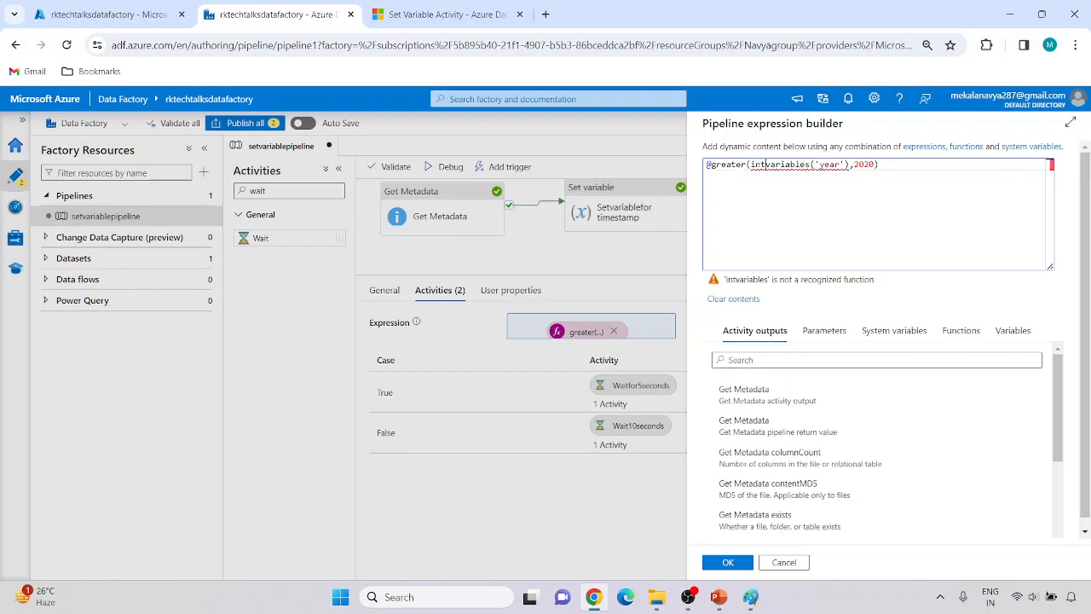
text(()
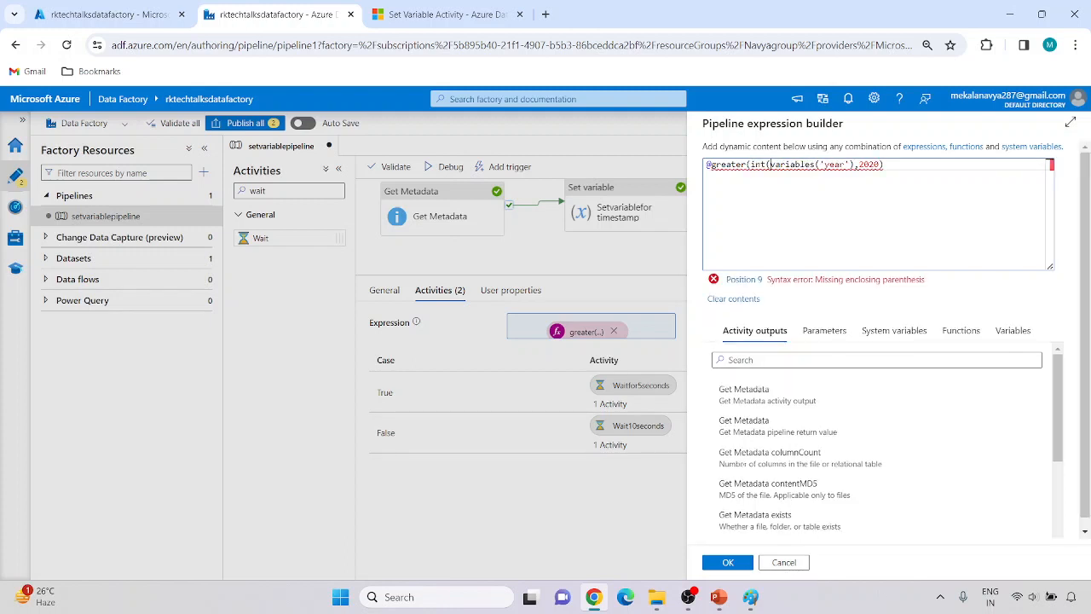
text())
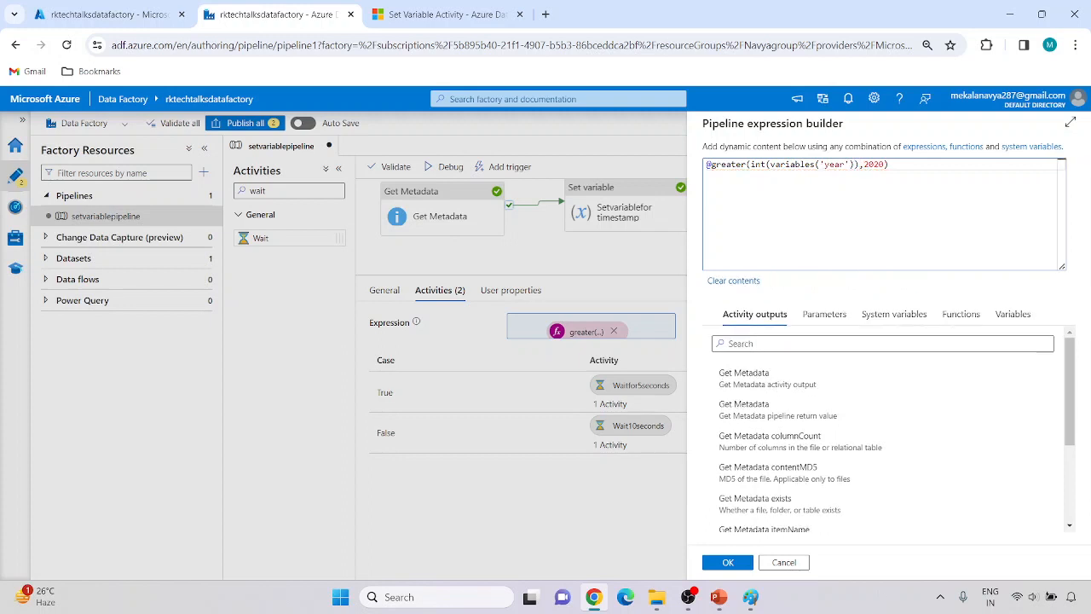
click(728, 562)
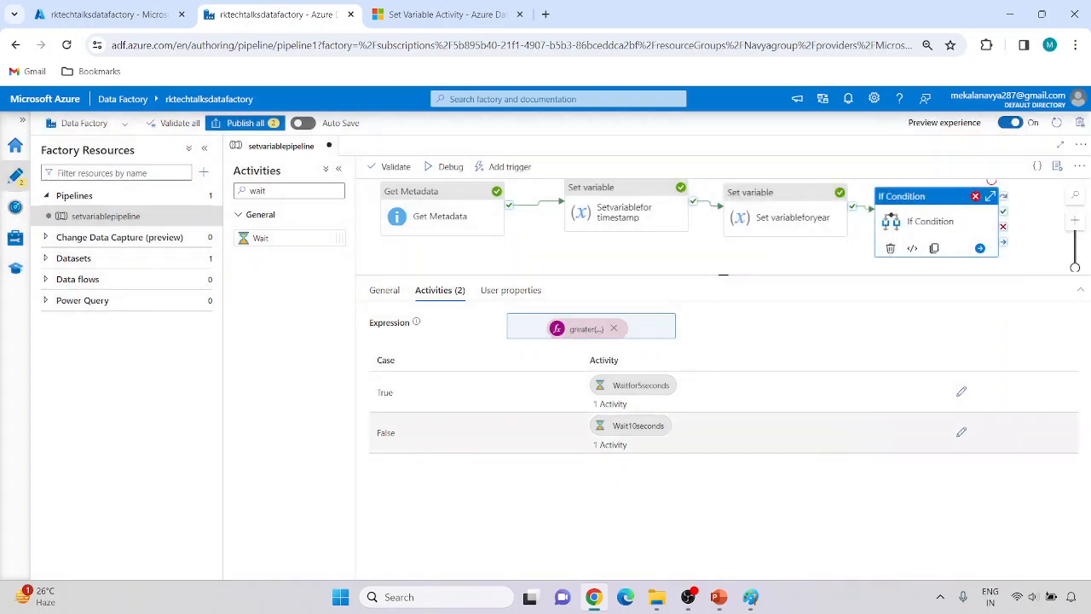
- Run setvariablepipeline in debug mode again and refresh the run status until all activity runs are listed
click(551, 241)
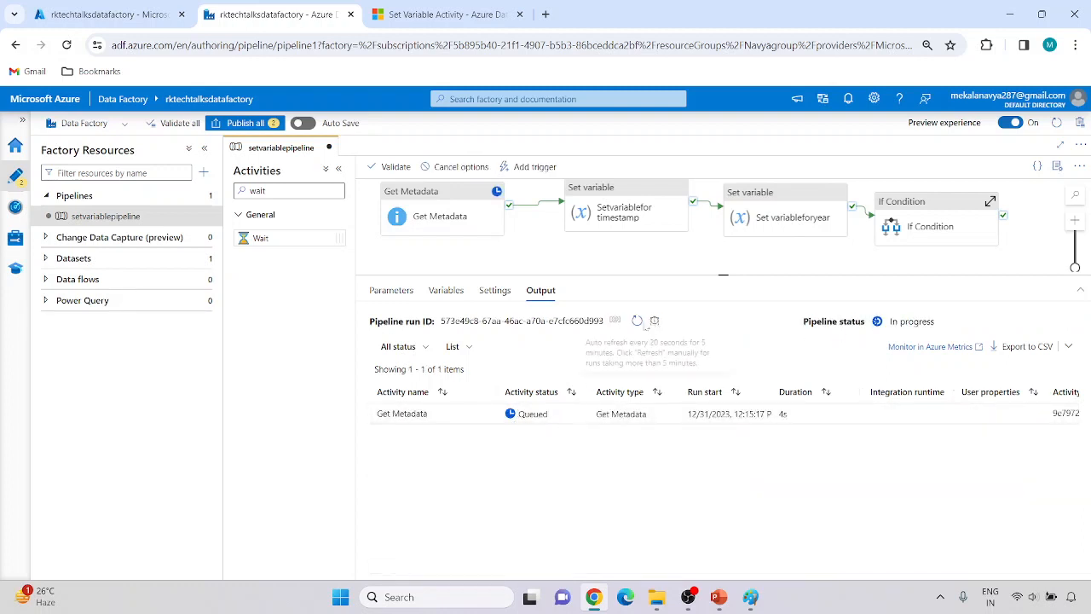
click(636, 320)
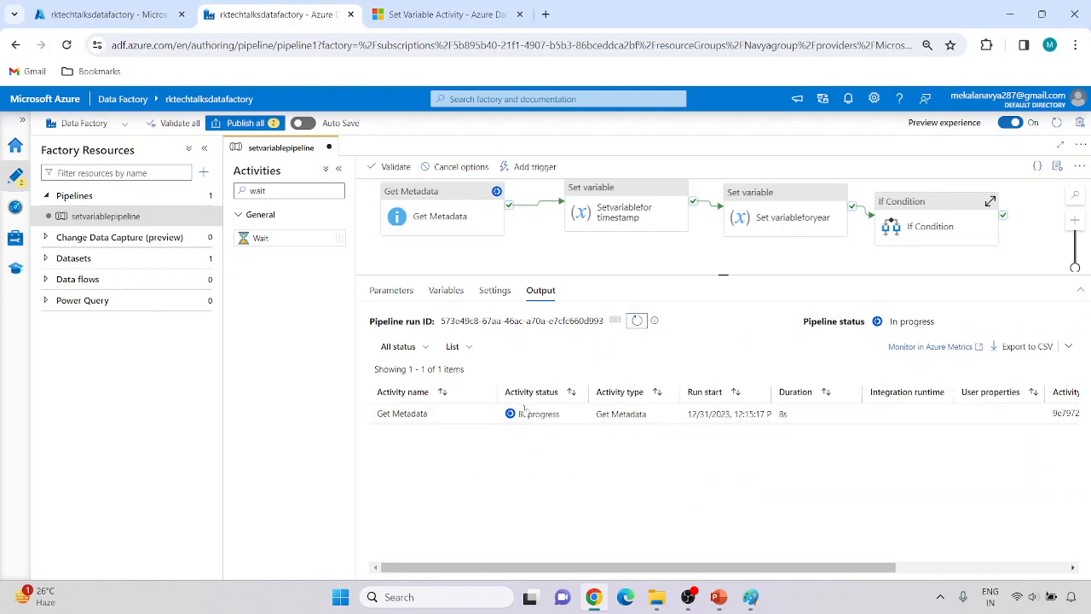
click(638, 321)
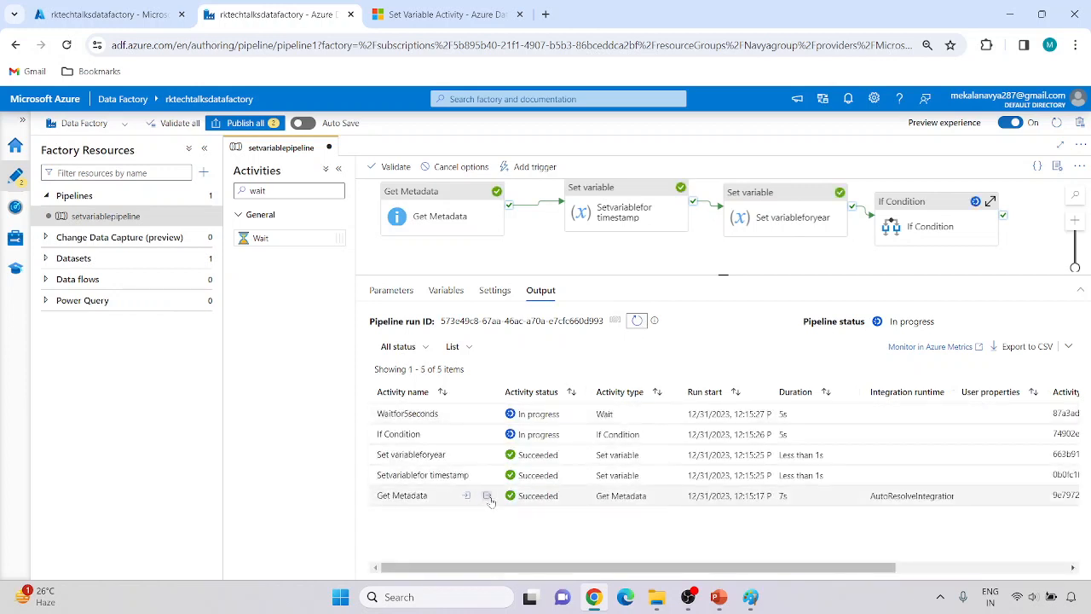
- Check the last modified timestamp in the new run outputs of Get Metadata and Setvariablefor timestamp
click(488, 496)
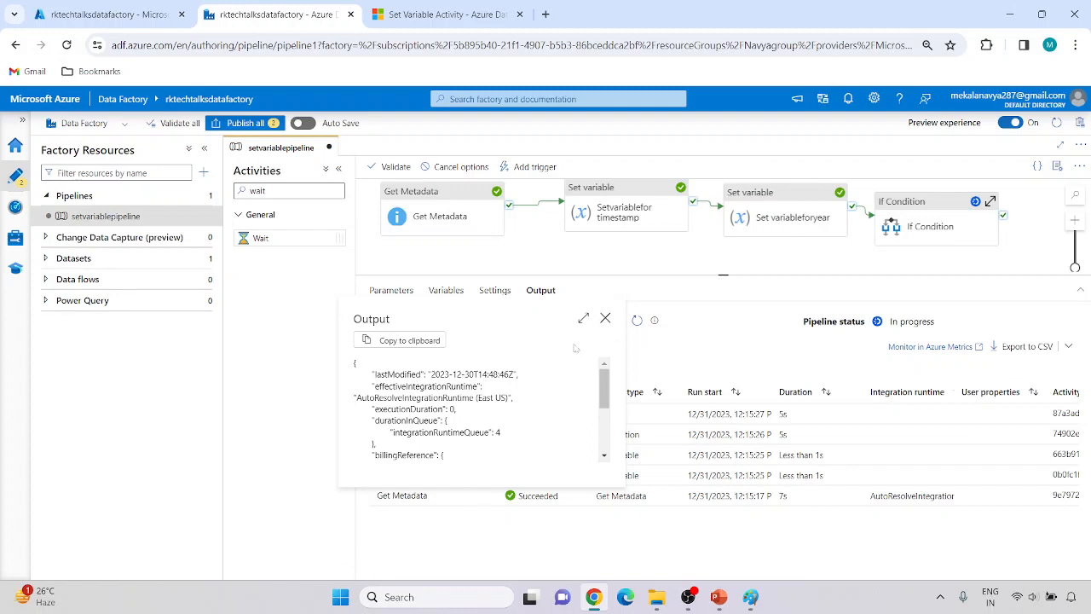
click(605, 318)
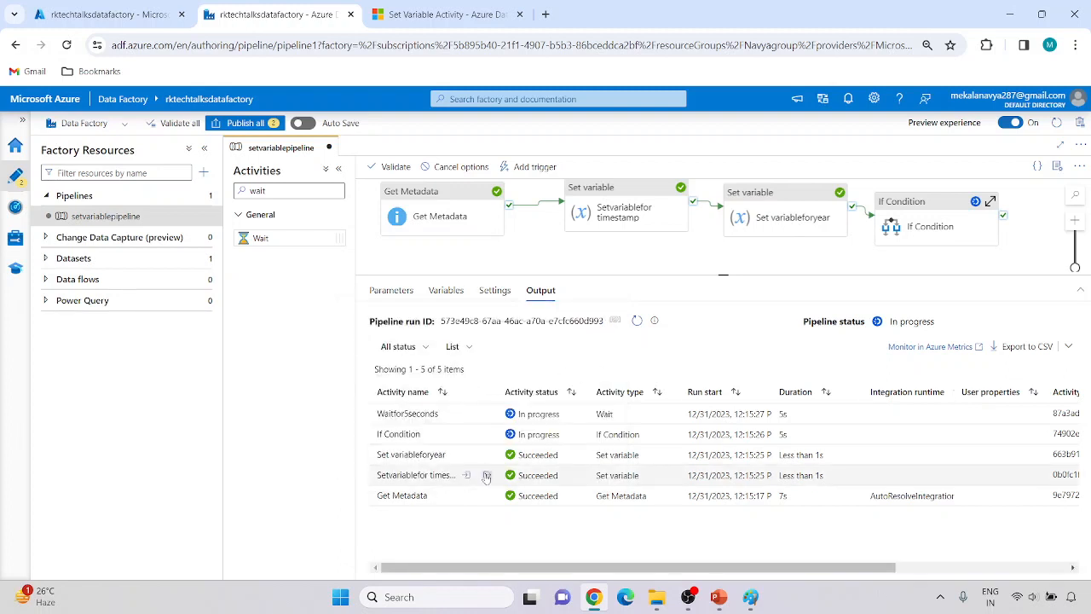
click(487, 475)
drag(496, 368, 409, 366)
click(605, 298)
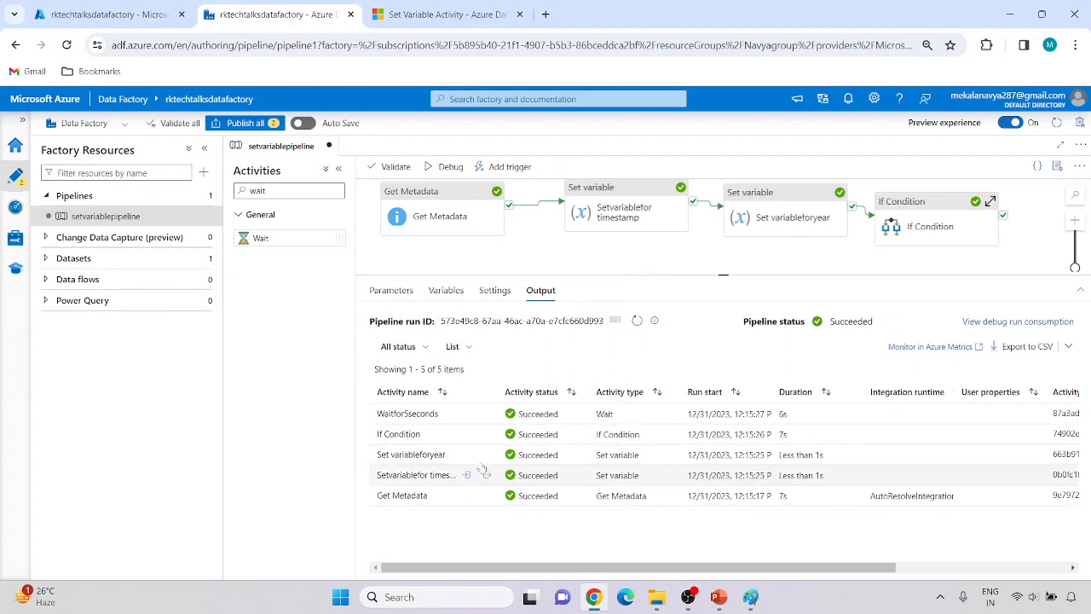
- Check the year value in Set variableforyear's run output, and view the output of If Condition
click(487, 454)
drag(404, 346, 424, 345)
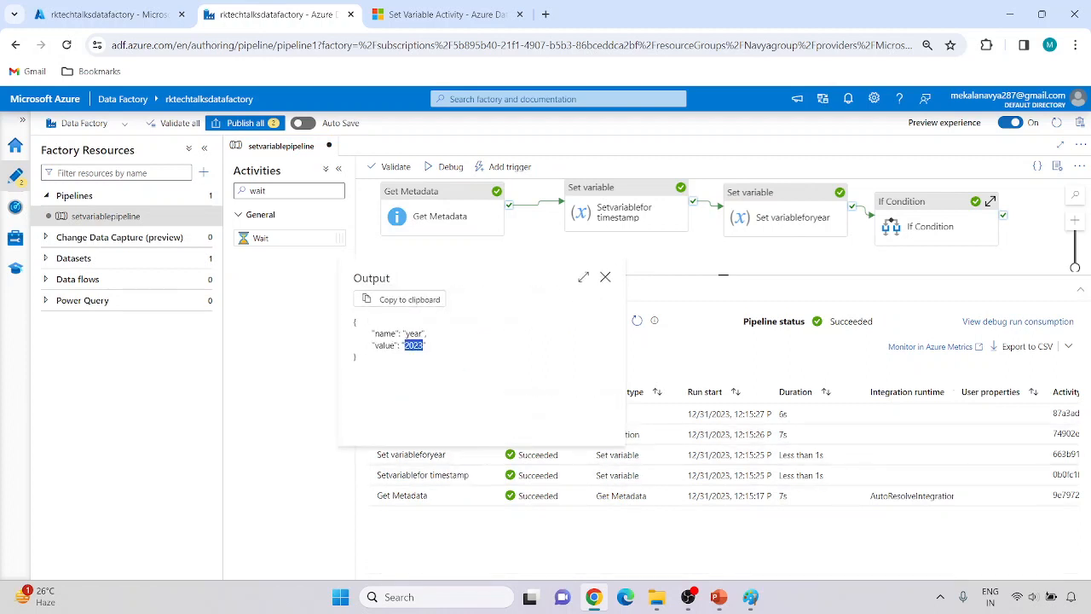
click(605, 277)
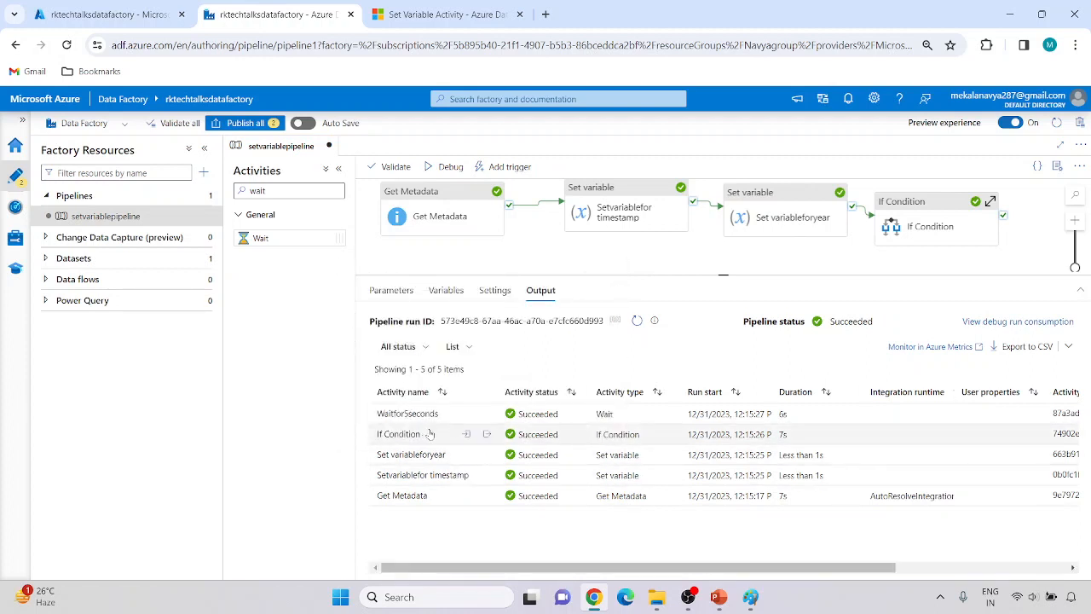
click(486, 434)
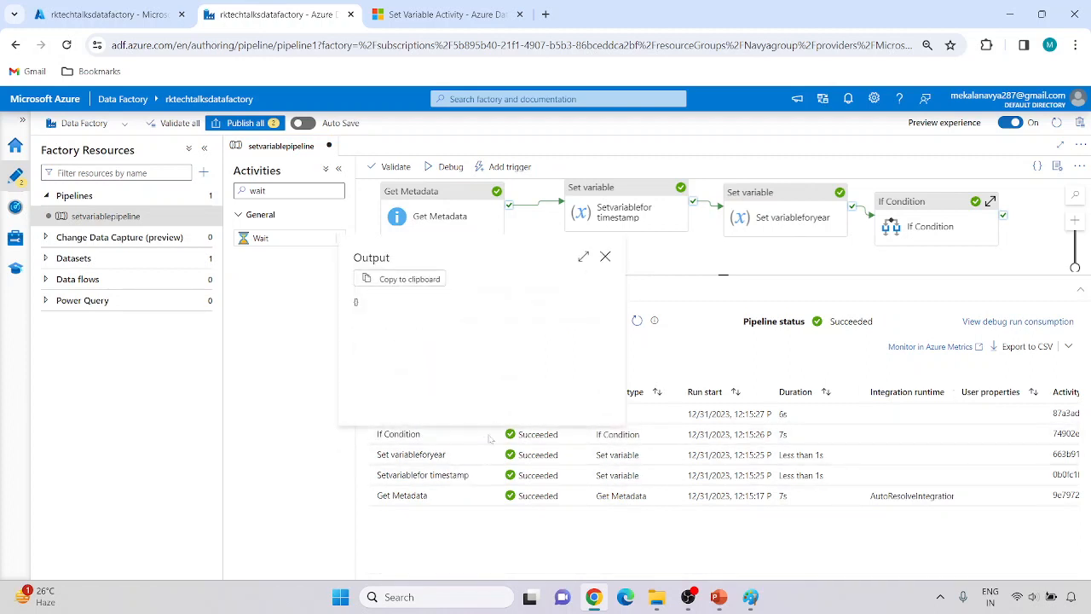
click(605, 257)
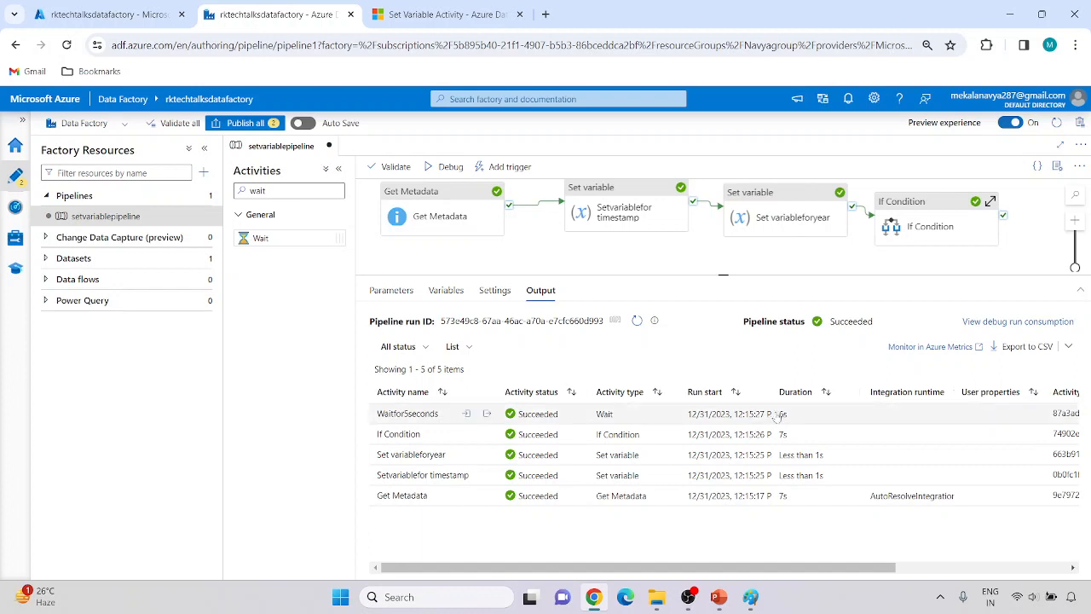
- Review the True and False case activities of If Condition, and deselect it on the canvas
click(930, 218)
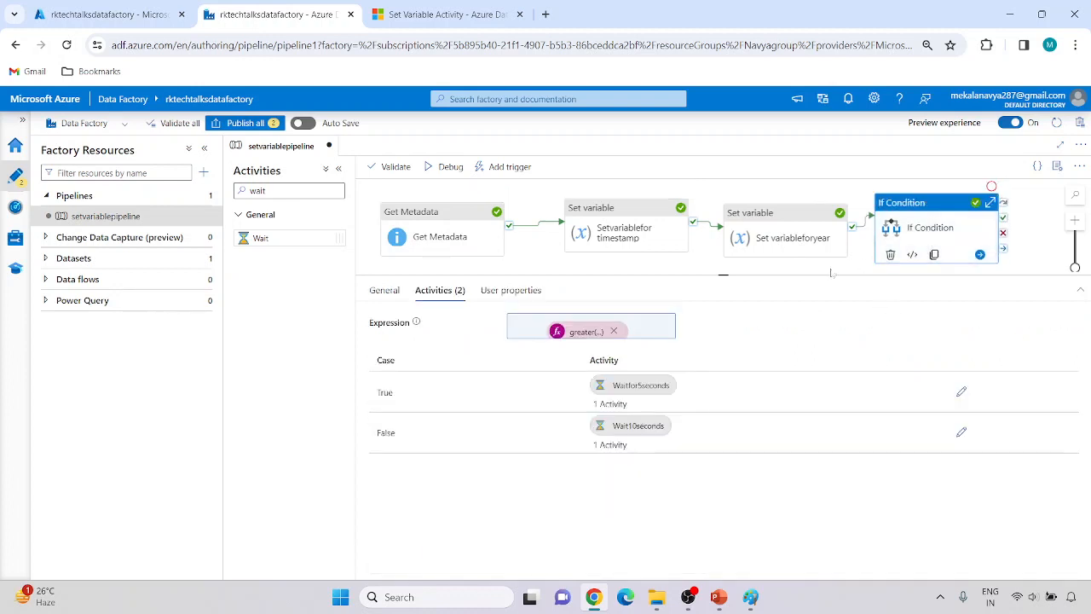
click(751, 195)
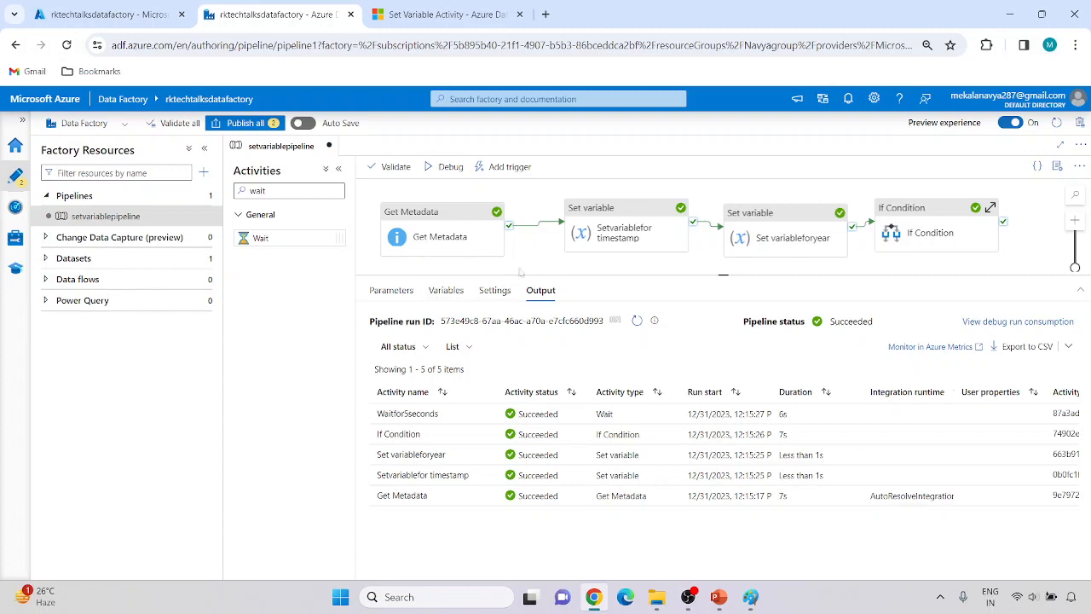
click(596, 246)
click(535, 264)
- View the type options available for the pipeline's year variable, and shrink the lower pane to enlarge the canvas
click(447, 290)
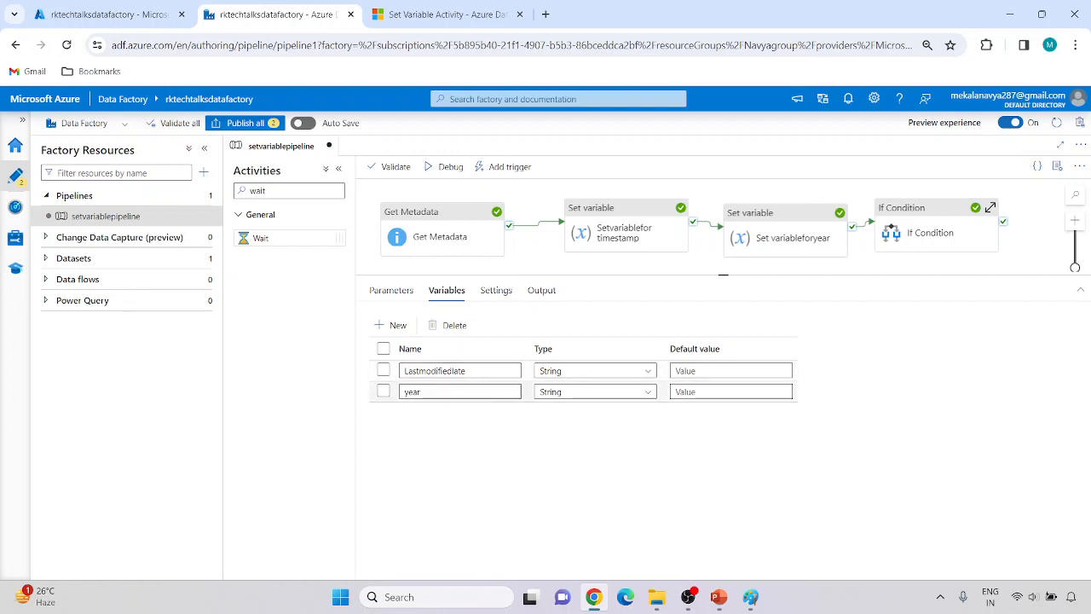
click(648, 392)
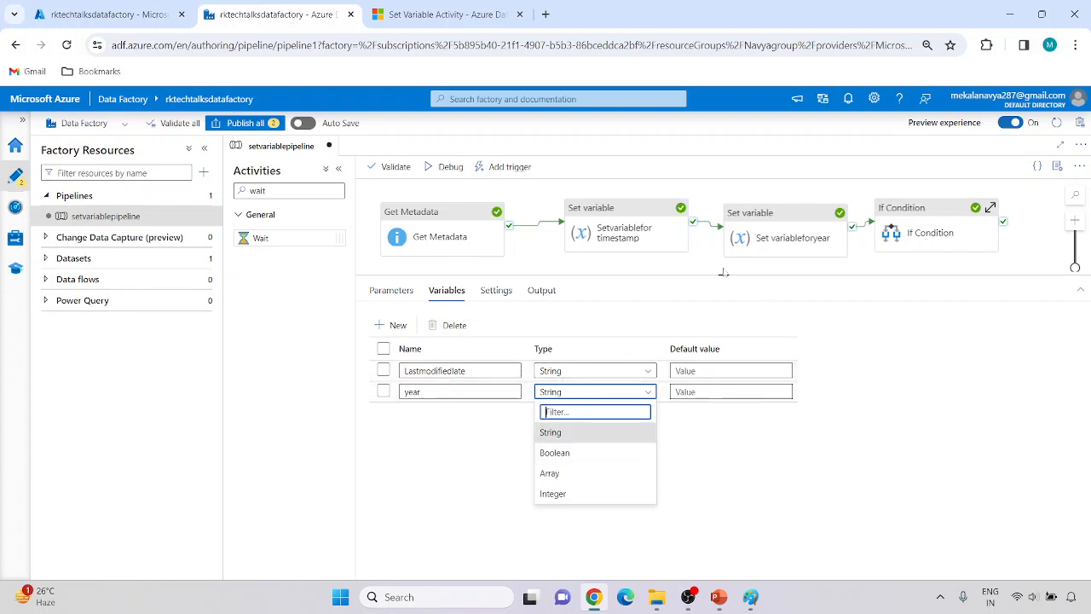
drag(722, 273, 696, 364)
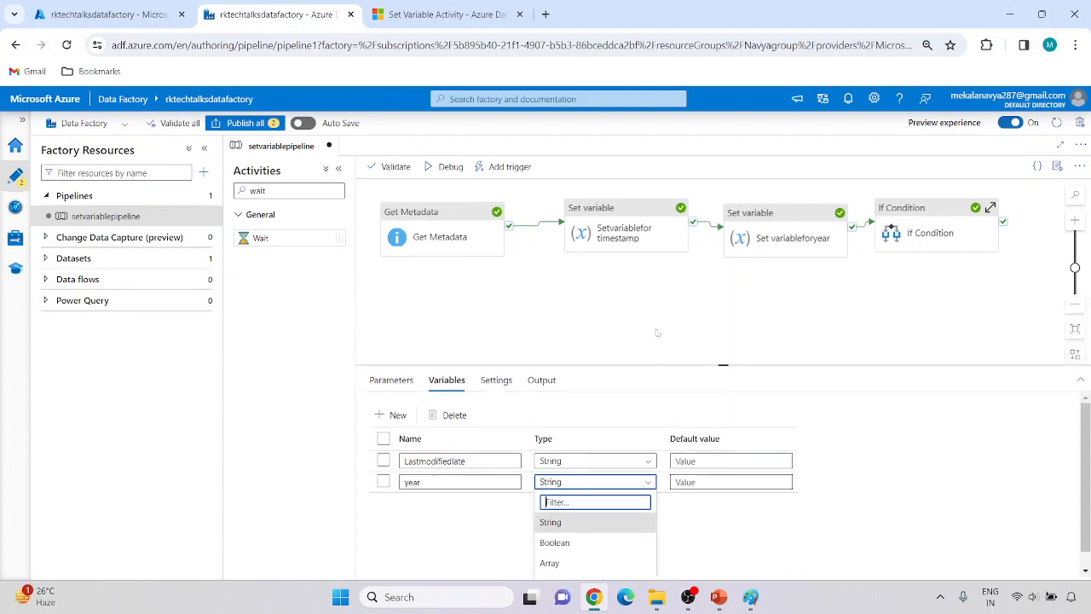